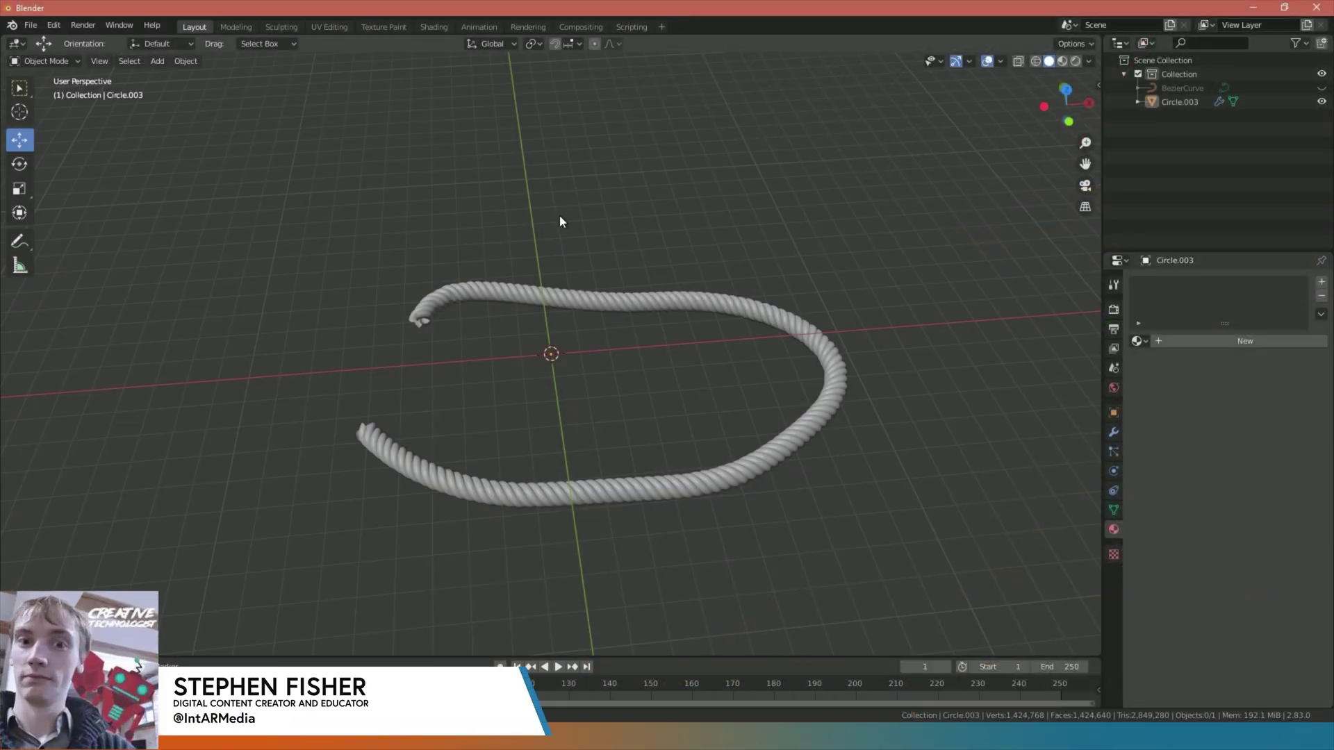
Start a new General file, discarding the rope scene without saving.
middle_drag(560, 223, 399, 255)
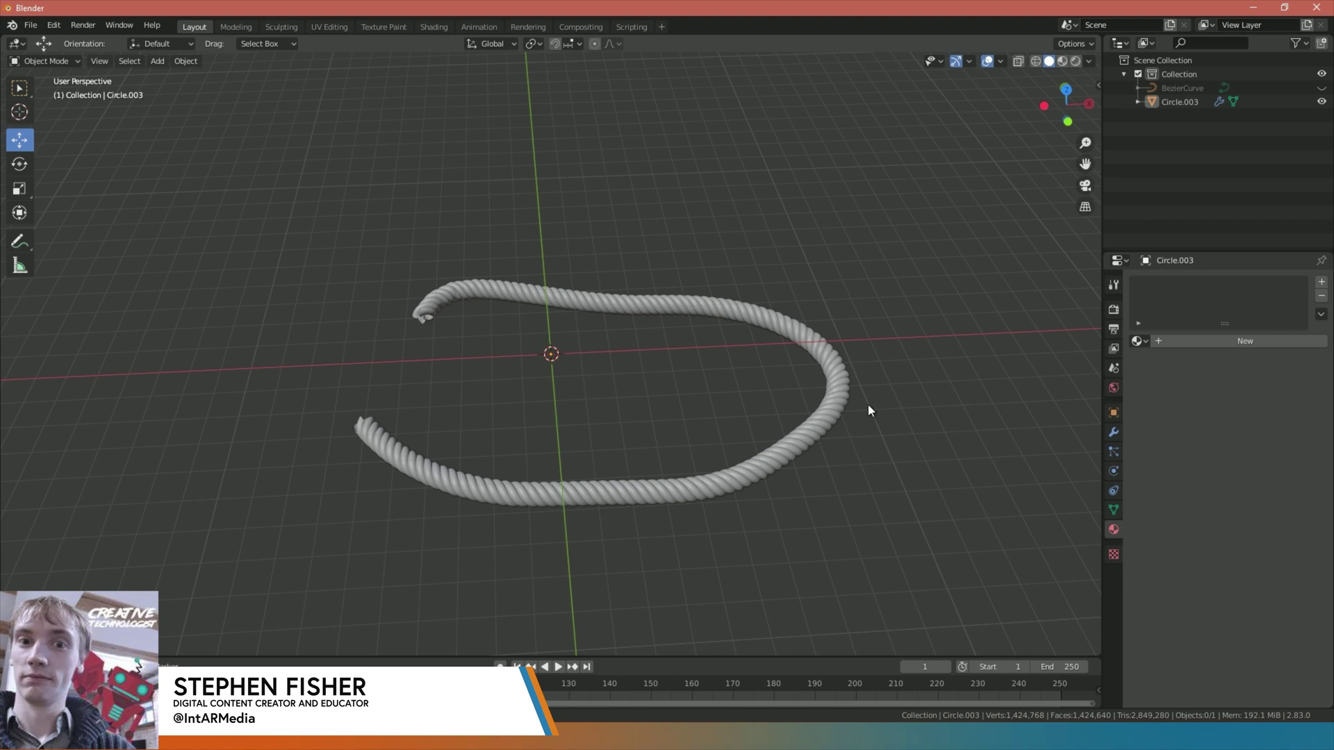
scroll(541, 400, up, 3)
middle_drag(567, 413, 642, 321)
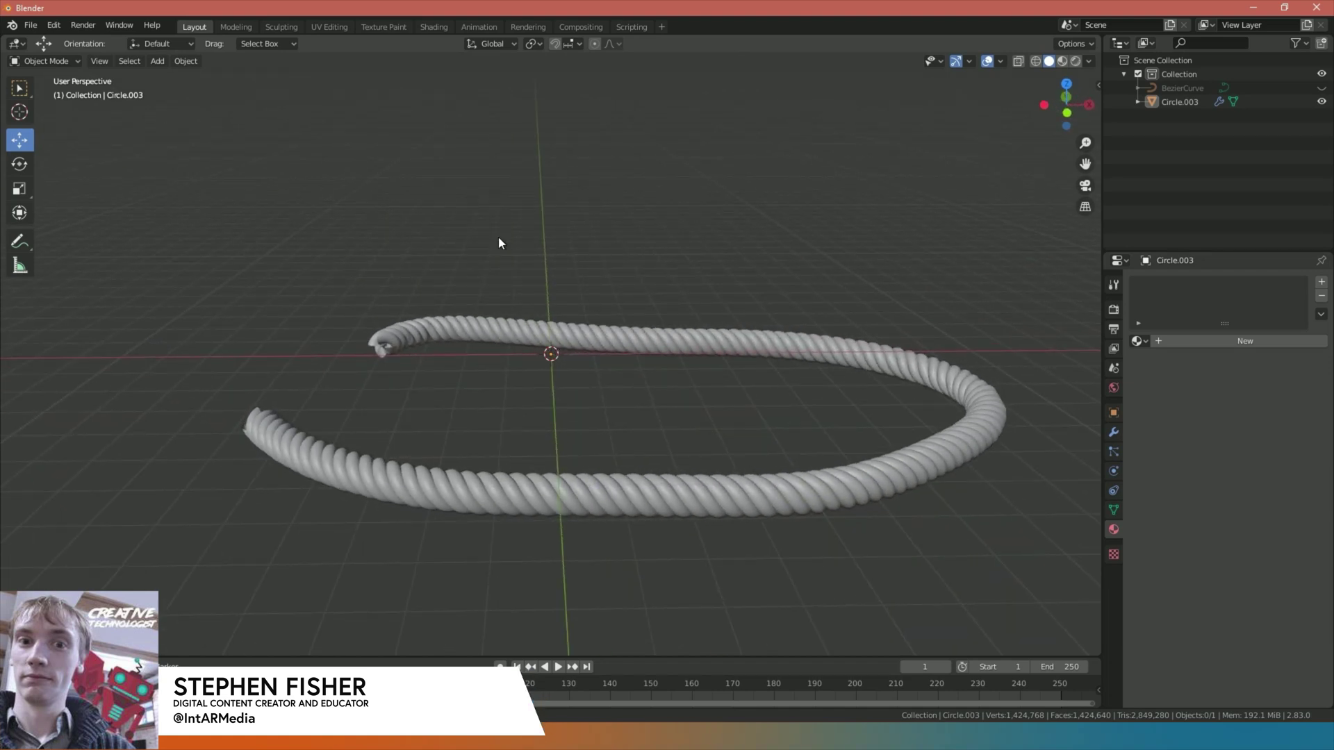
middle_drag(498, 240, 501, 254)
click(28, 26)
mouse_move(45, 40)
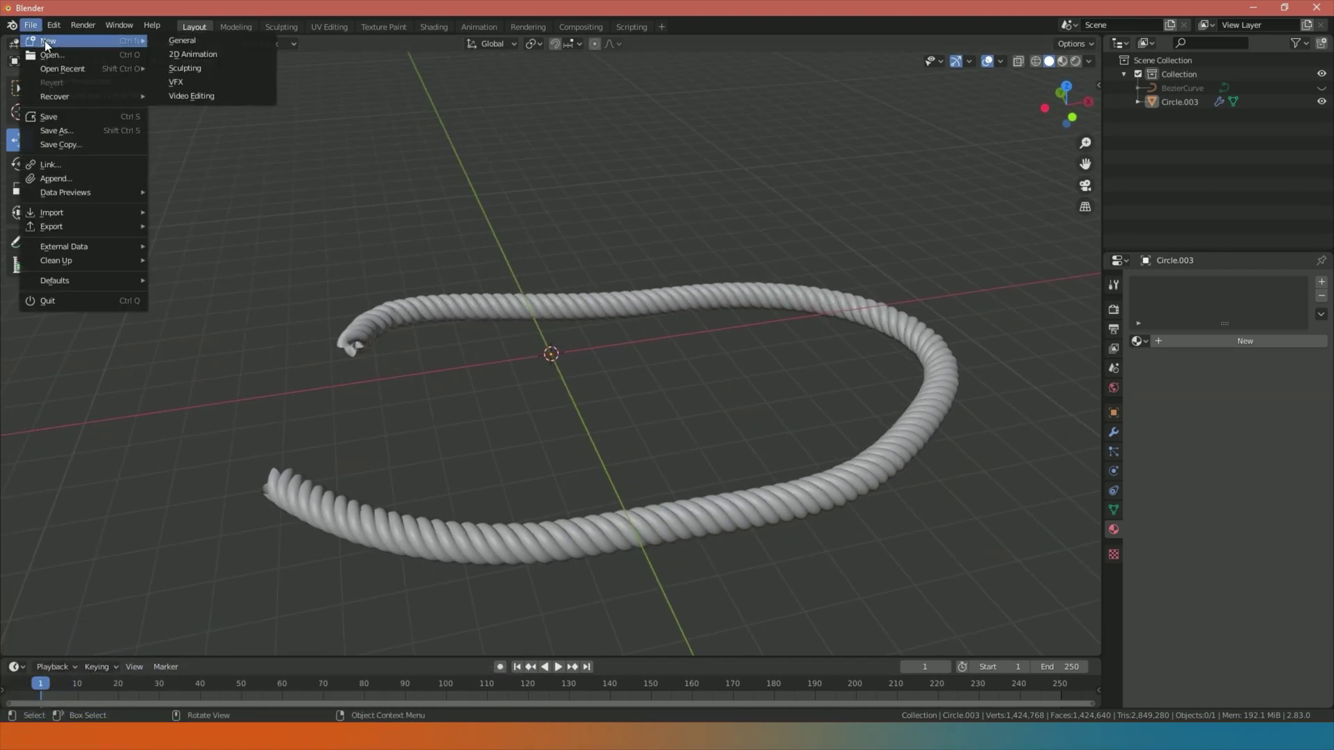
click(182, 41)
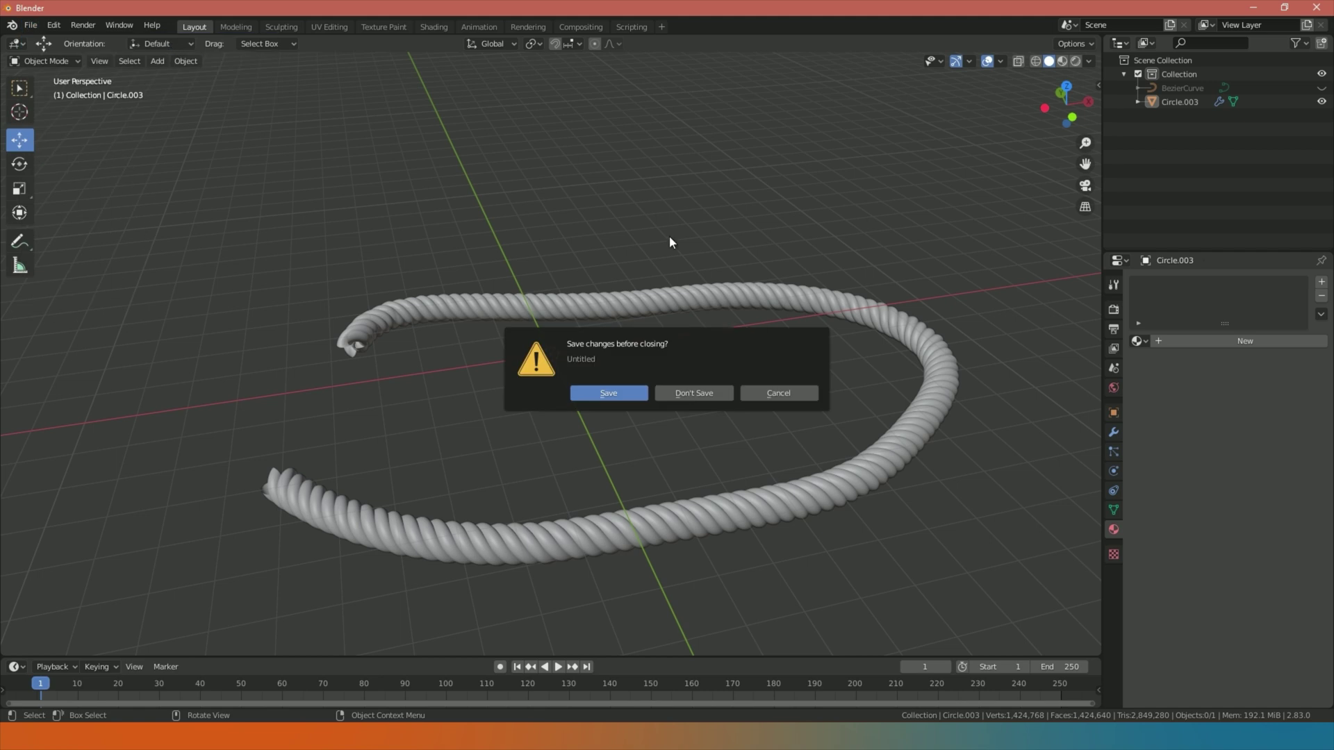
click(694, 393)
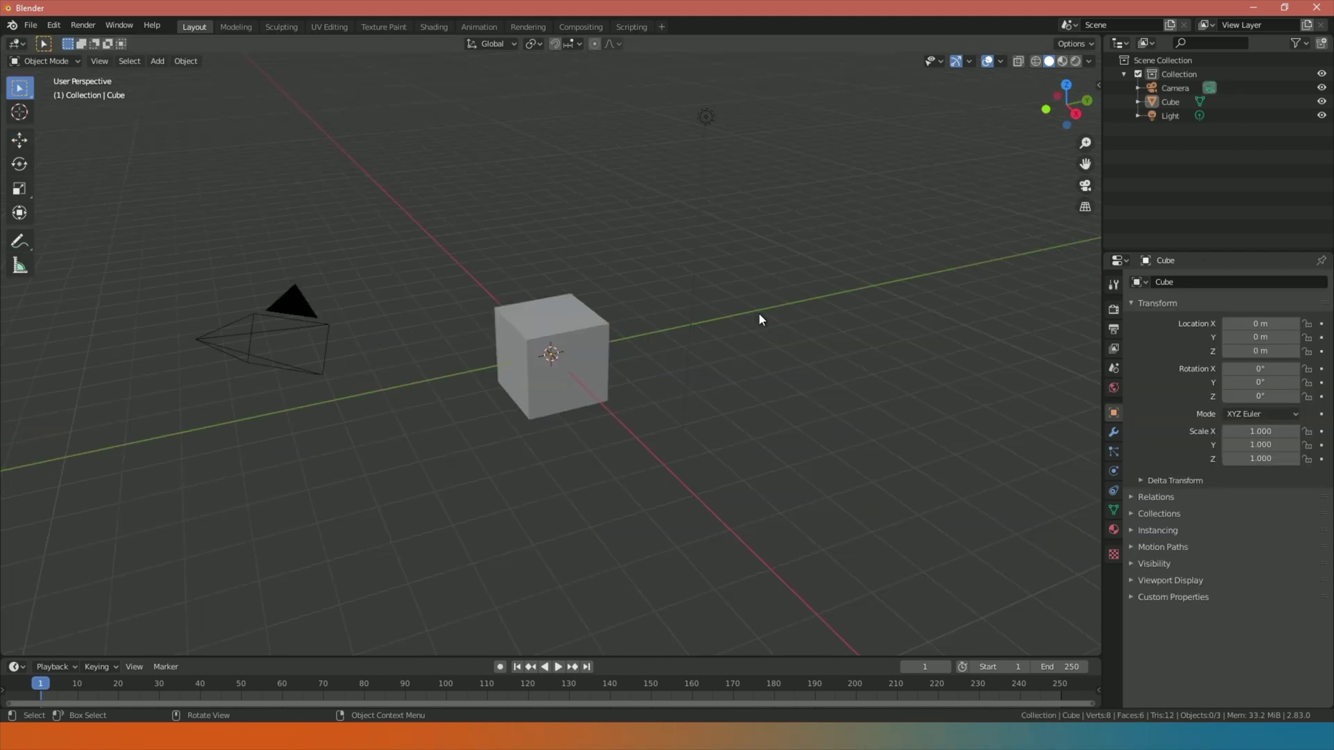
Select and delete the default camera, cube and light.
key(a)
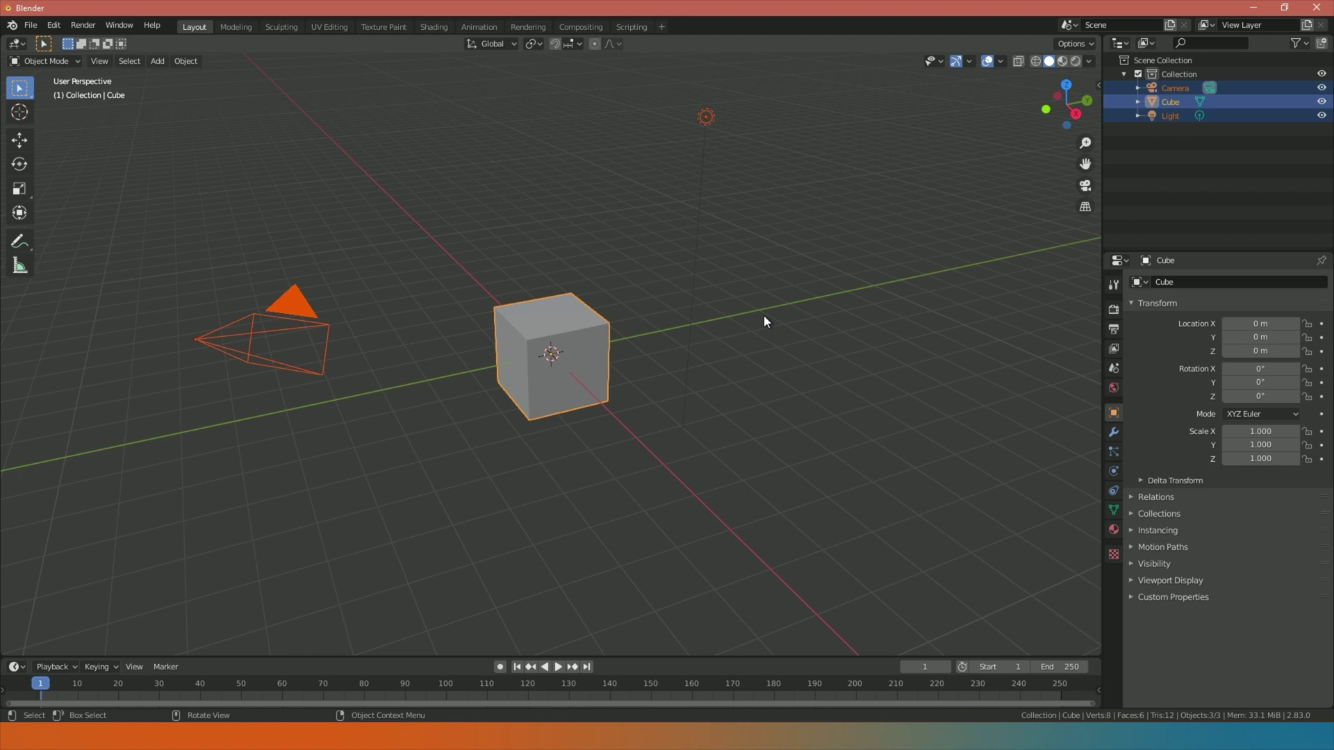
key(x)
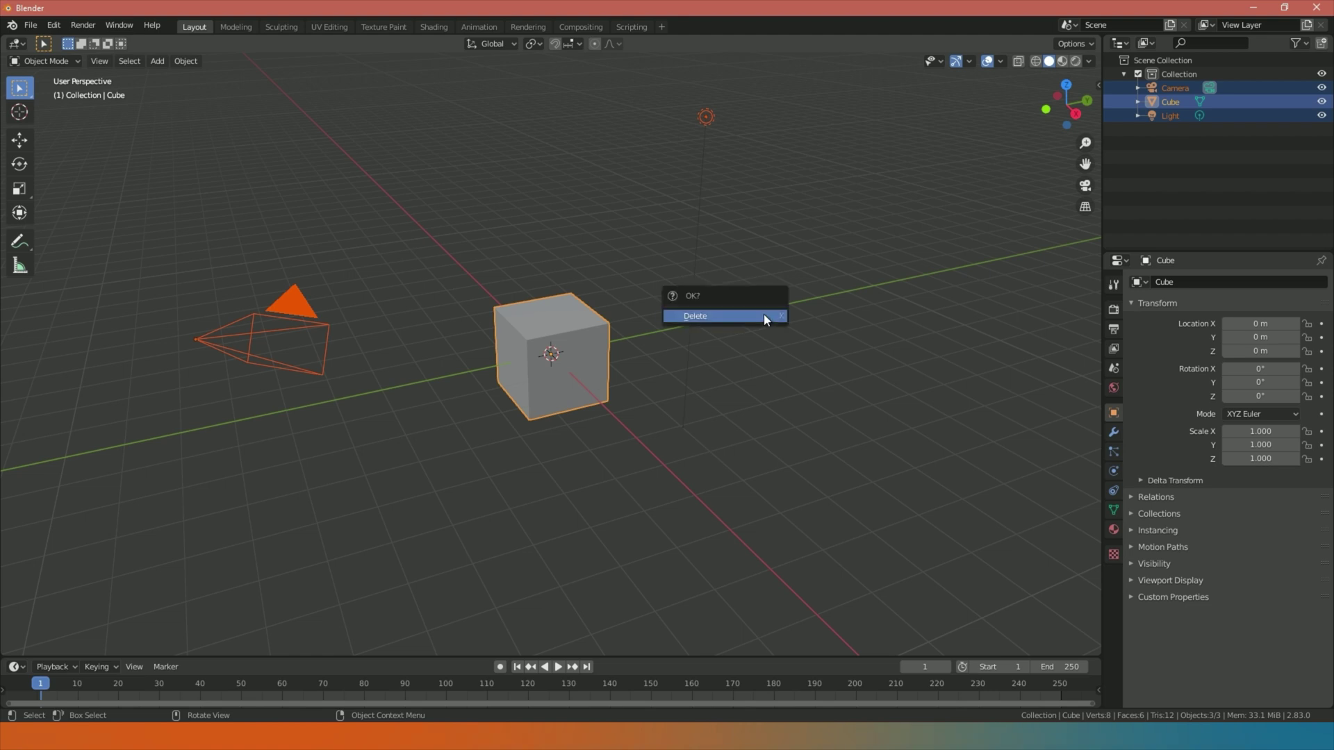
click(764, 316)
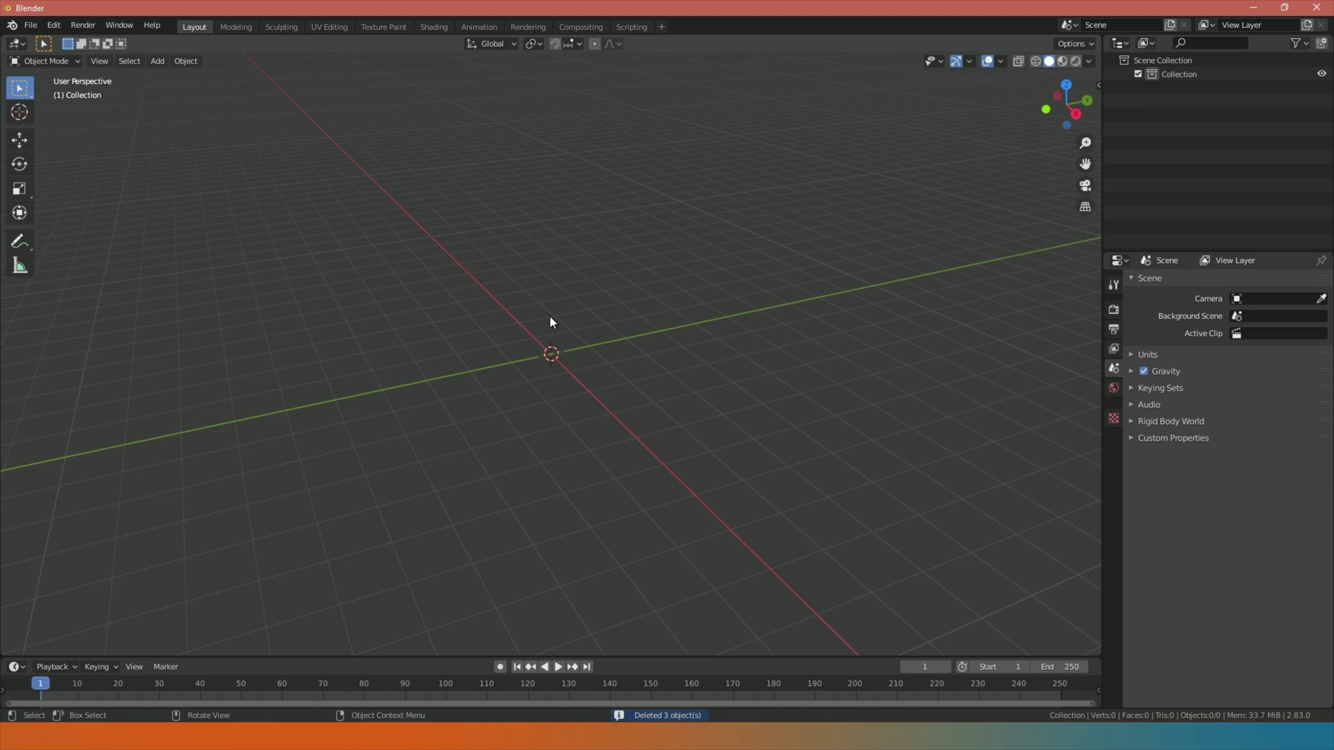
Add a circle mesh and rotate it 90° about the X axis.
click(157, 61)
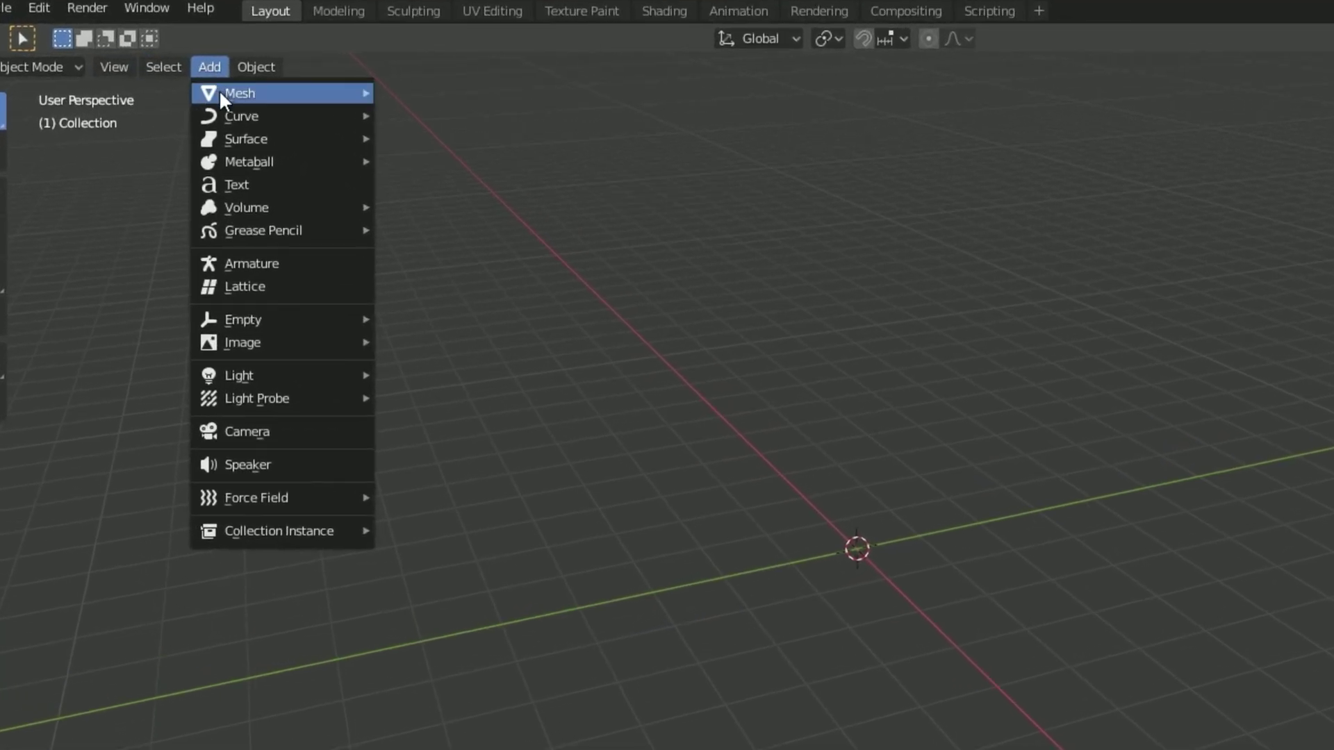
mouse_move(219, 92)
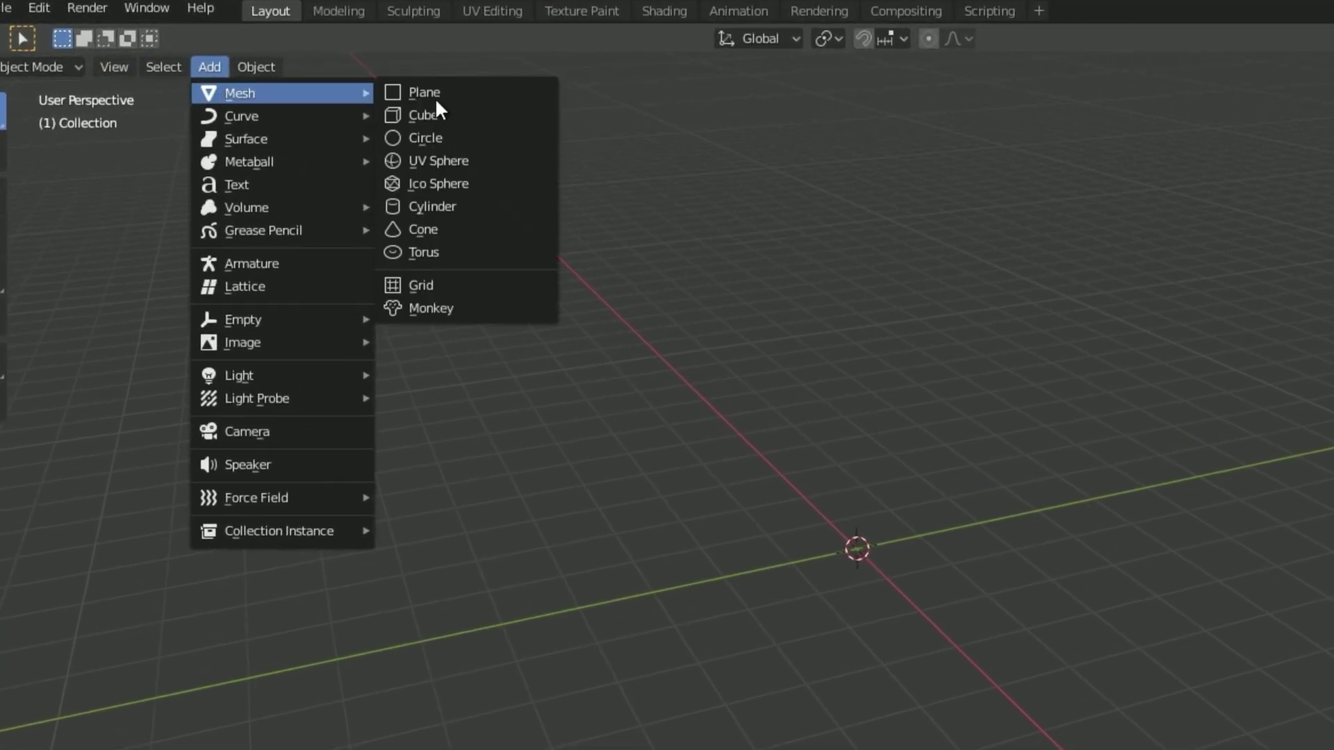
click(461, 137)
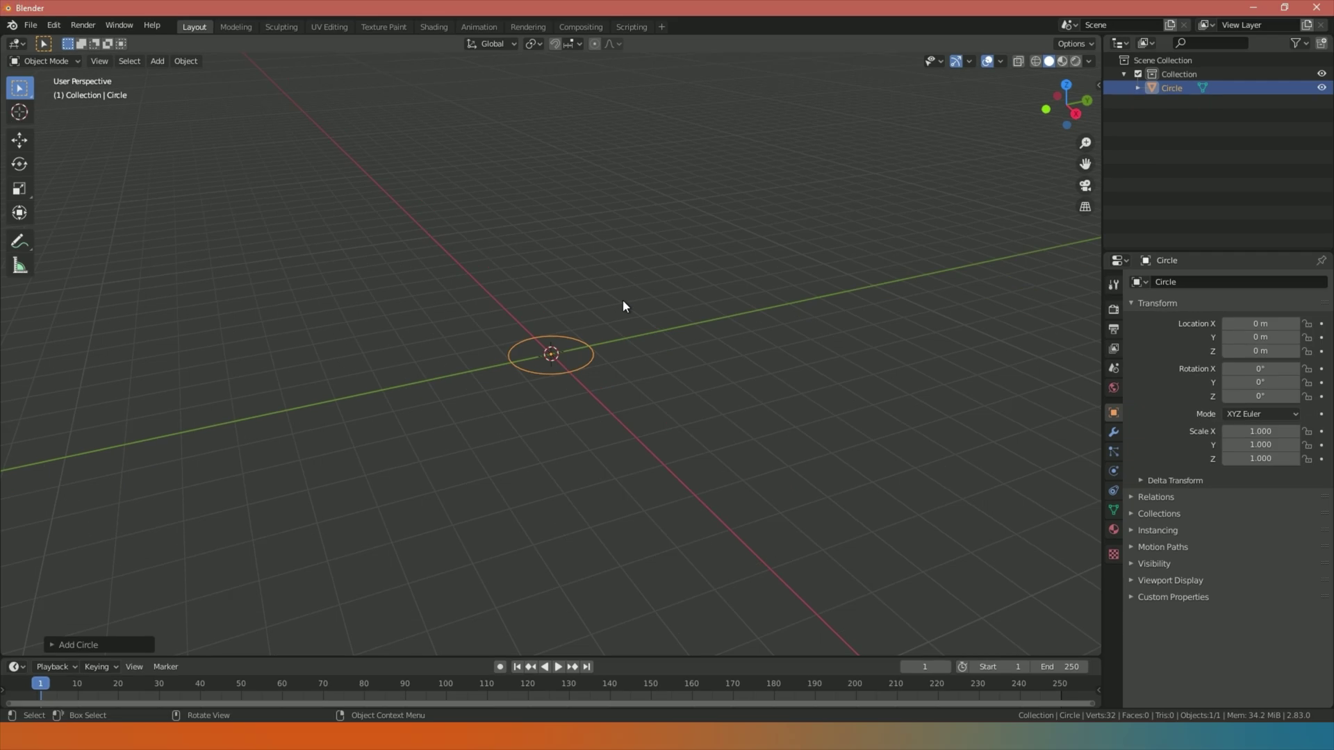
key(r)
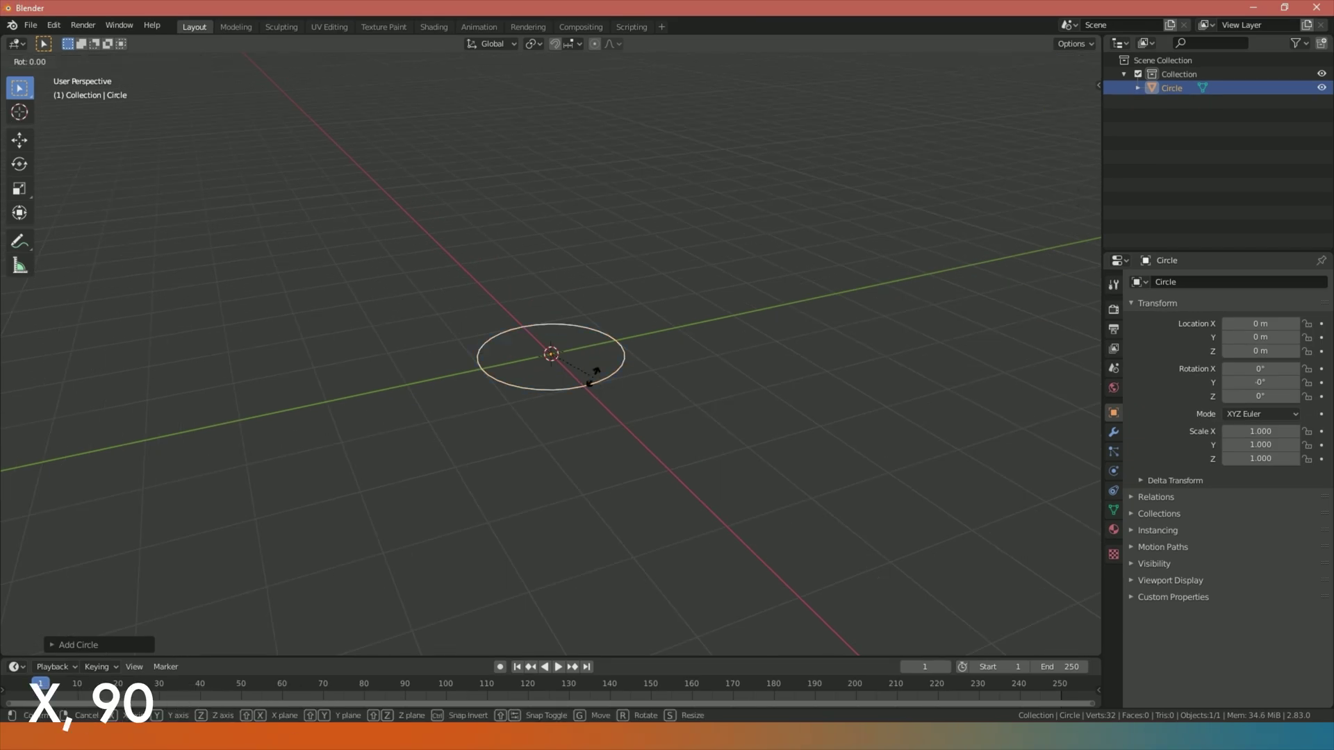
key(x)
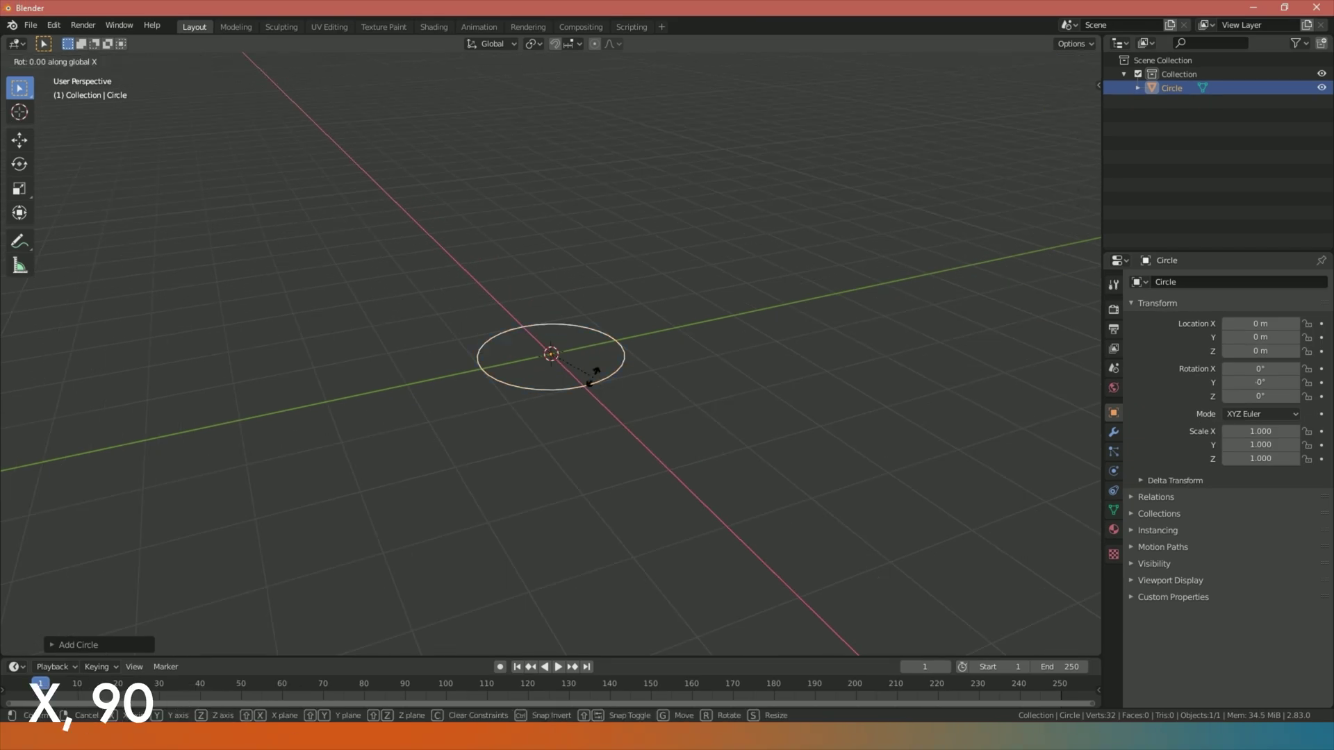
text(90)
key(Return)
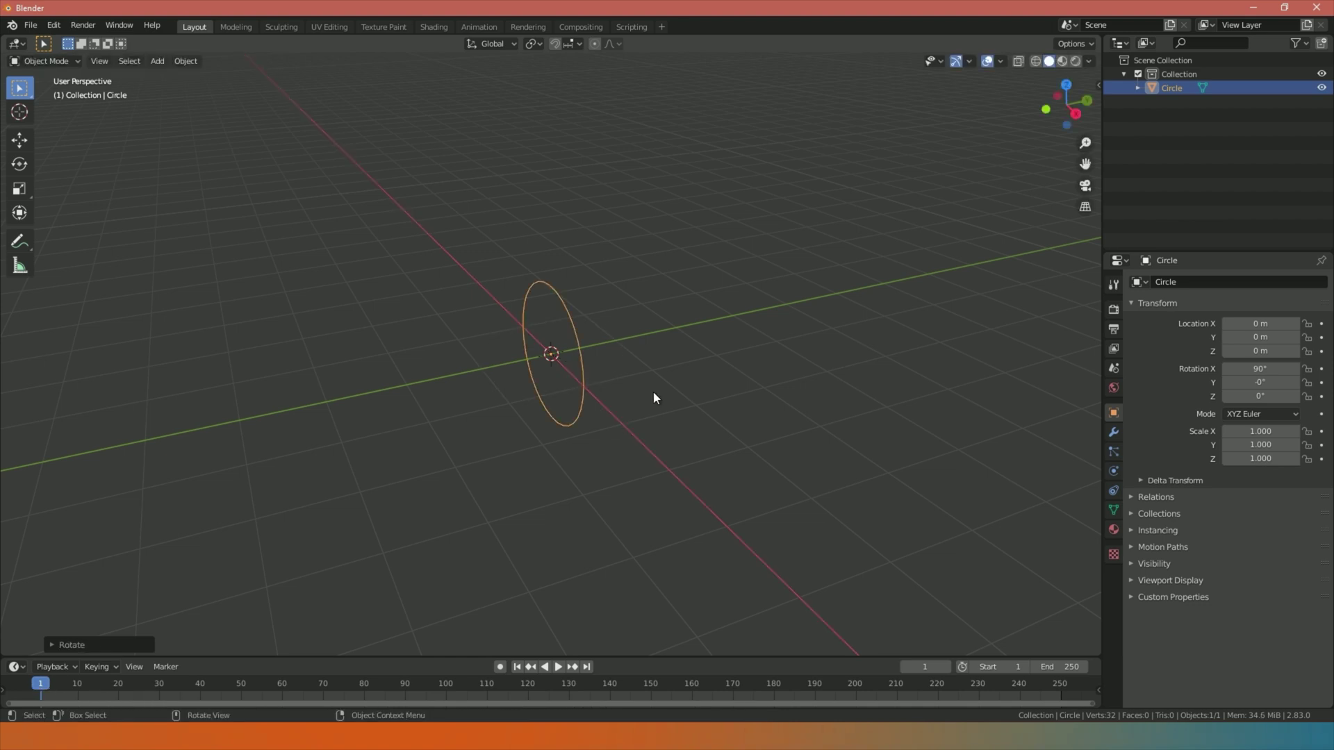
In front view, scale the circle down to 0.101.
key(KP_1)
click(748, 342)
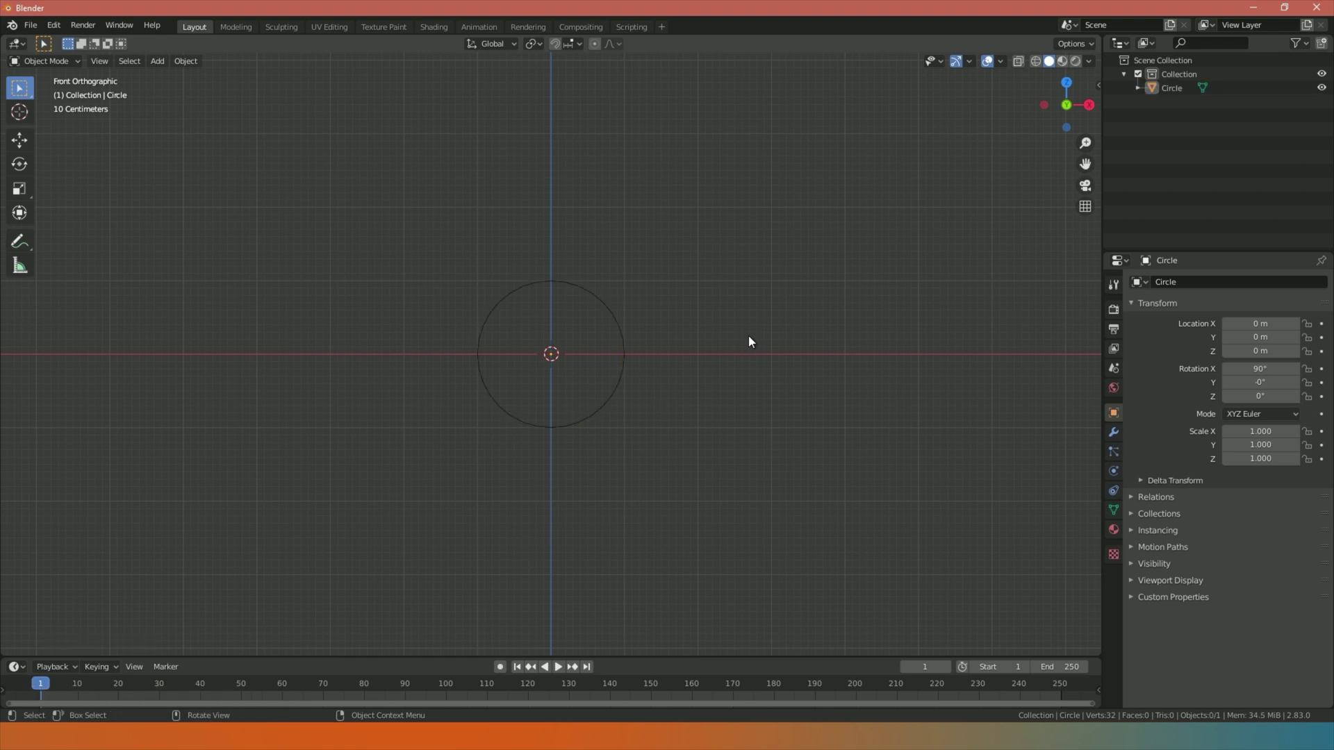
click(612, 312)
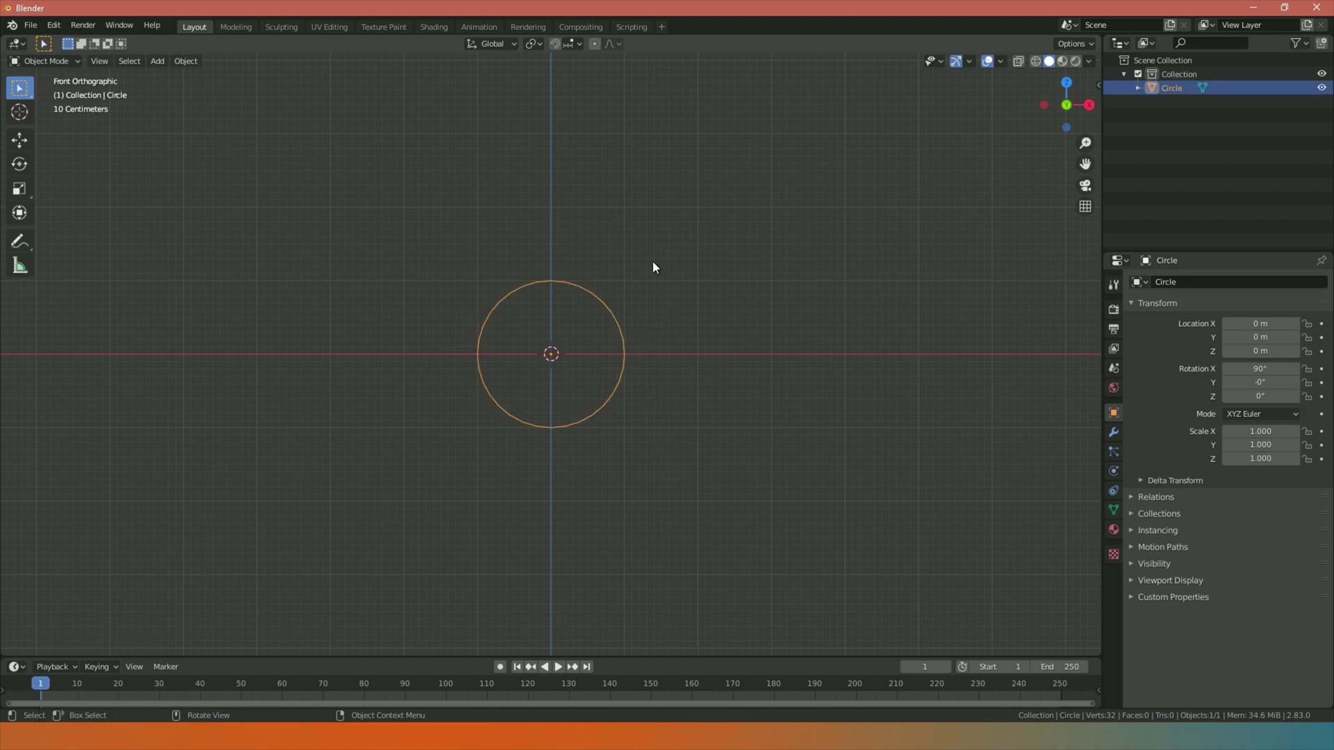
key(s)
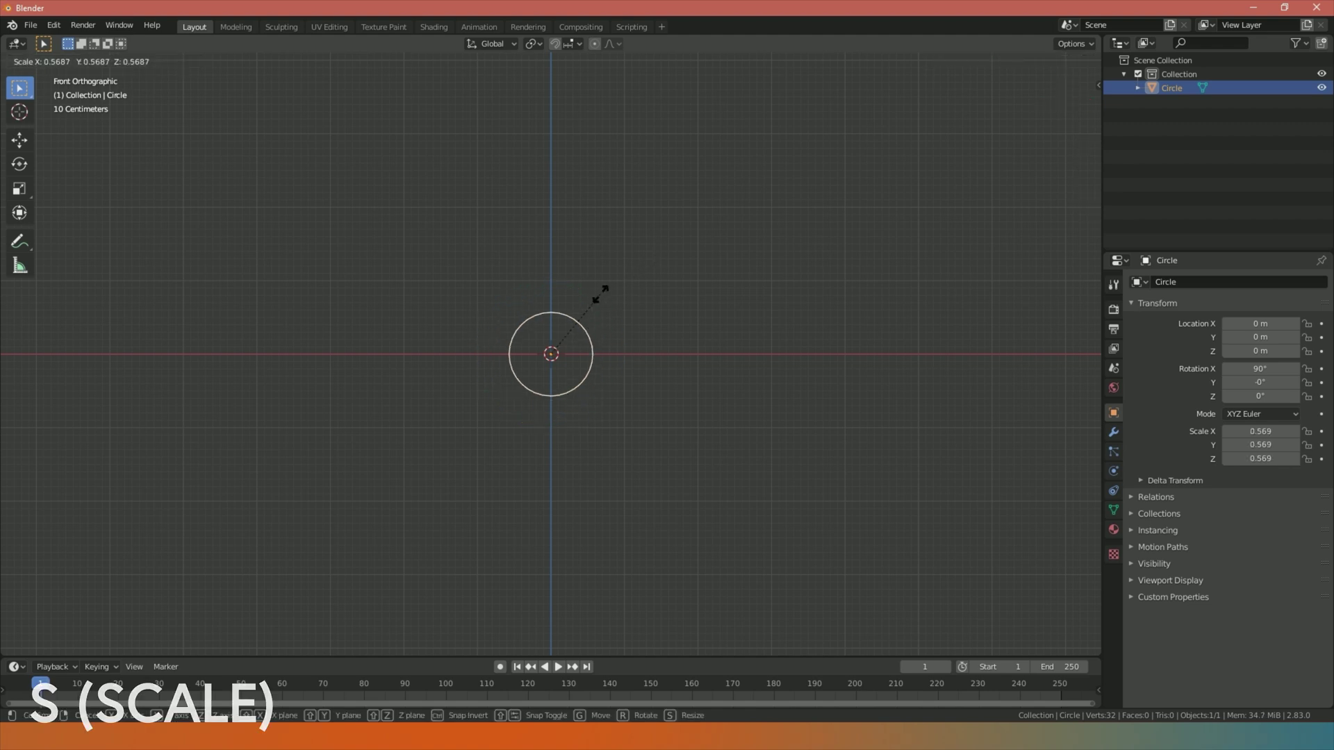
click(560, 342)
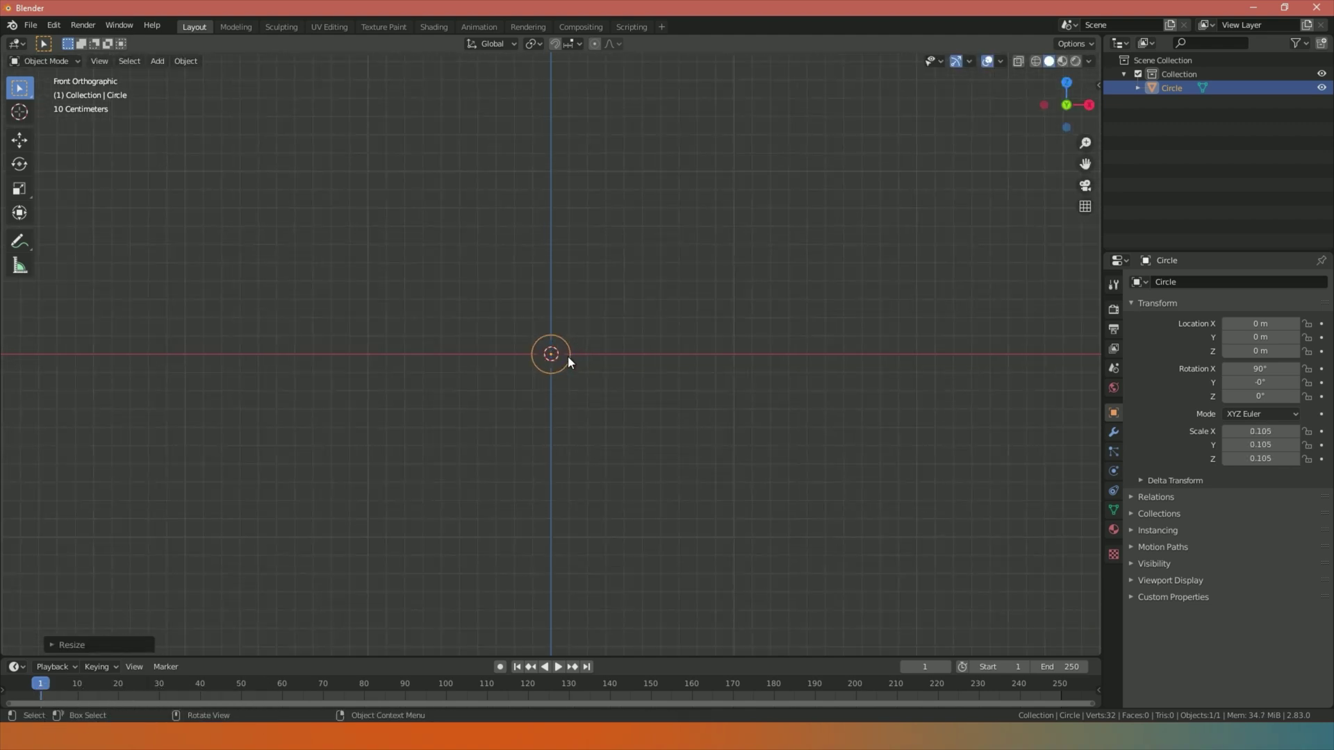
scroll(568, 356, up, 10)
key(s)
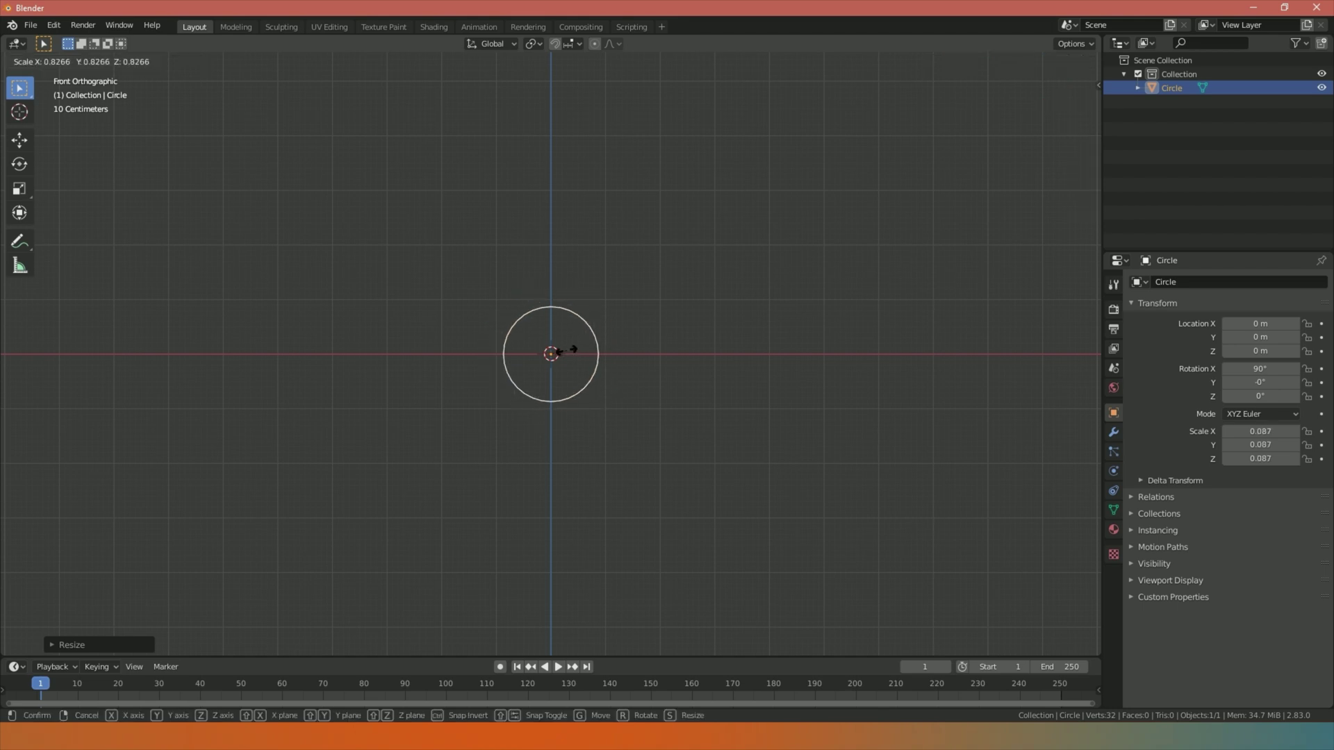
right_click(569, 356)
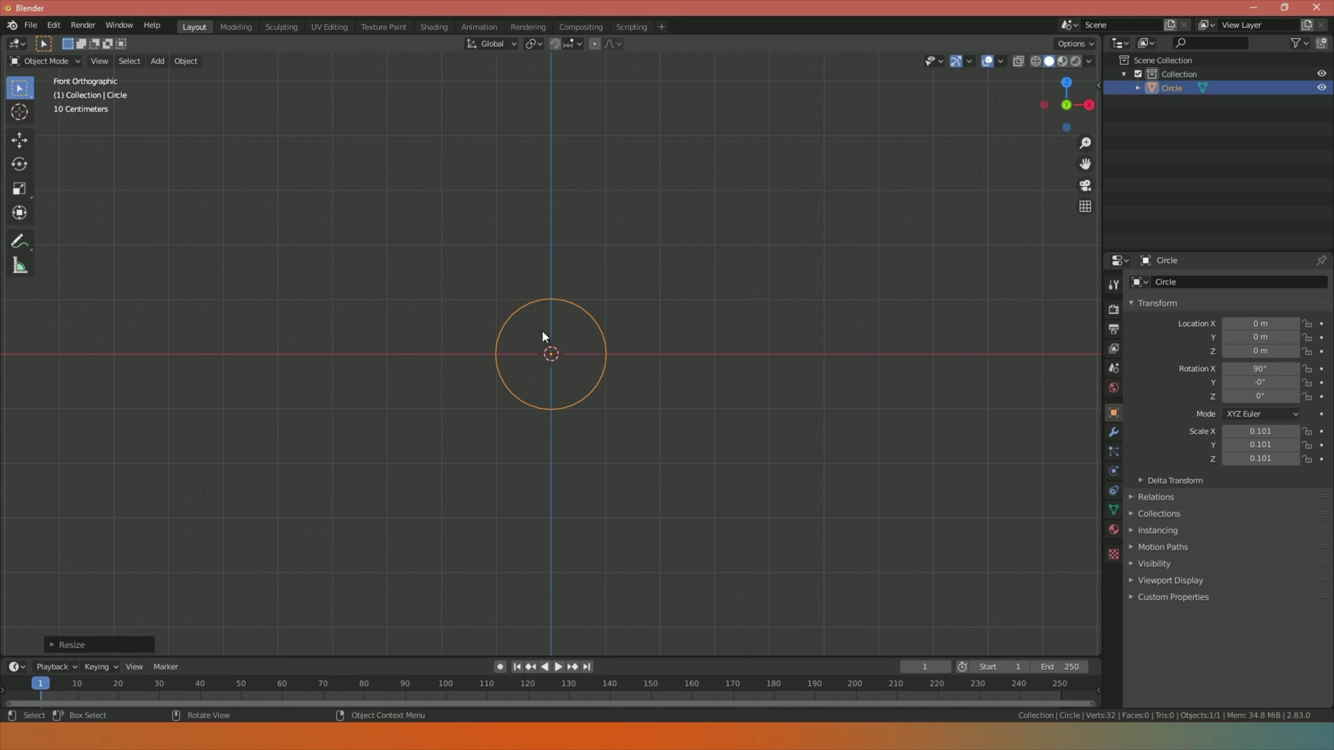
In Edit Mode, slide the circle's vertices along X until its rim touches the origin.
key(Tab)
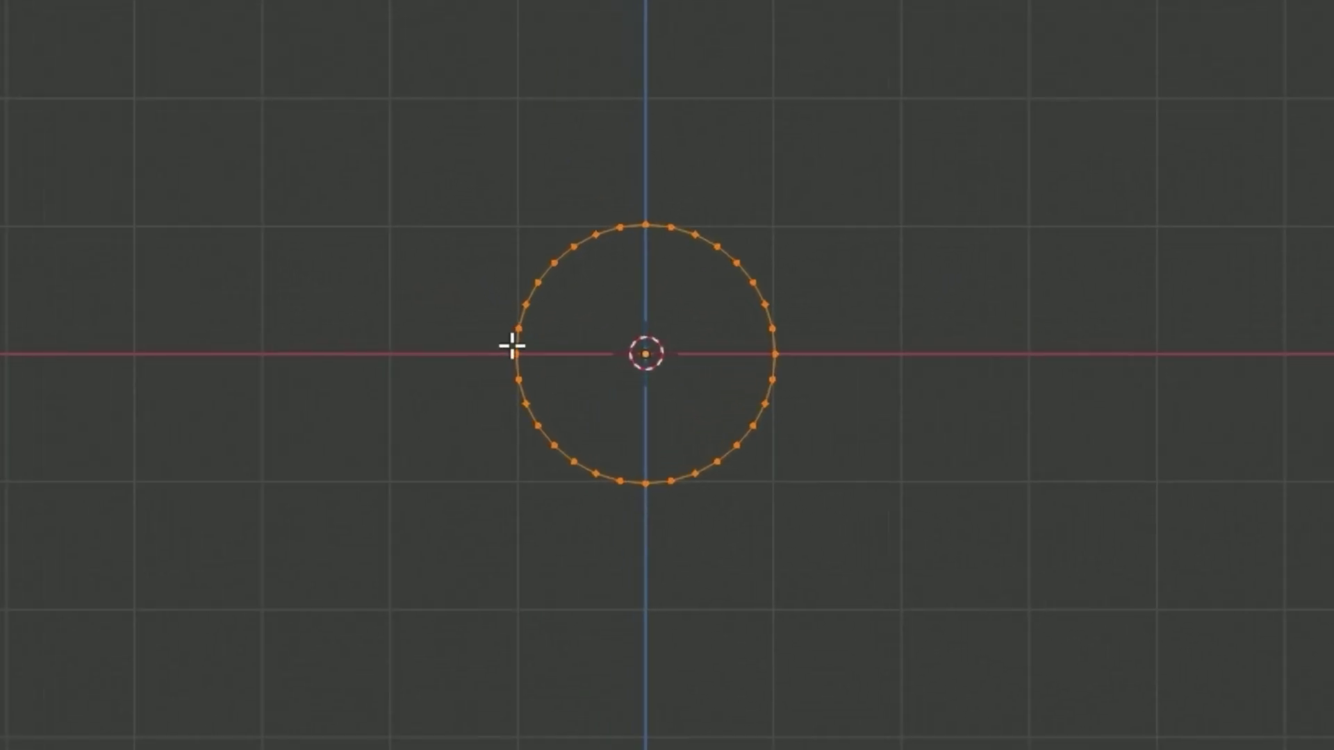
scroll(512, 344, up, 5)
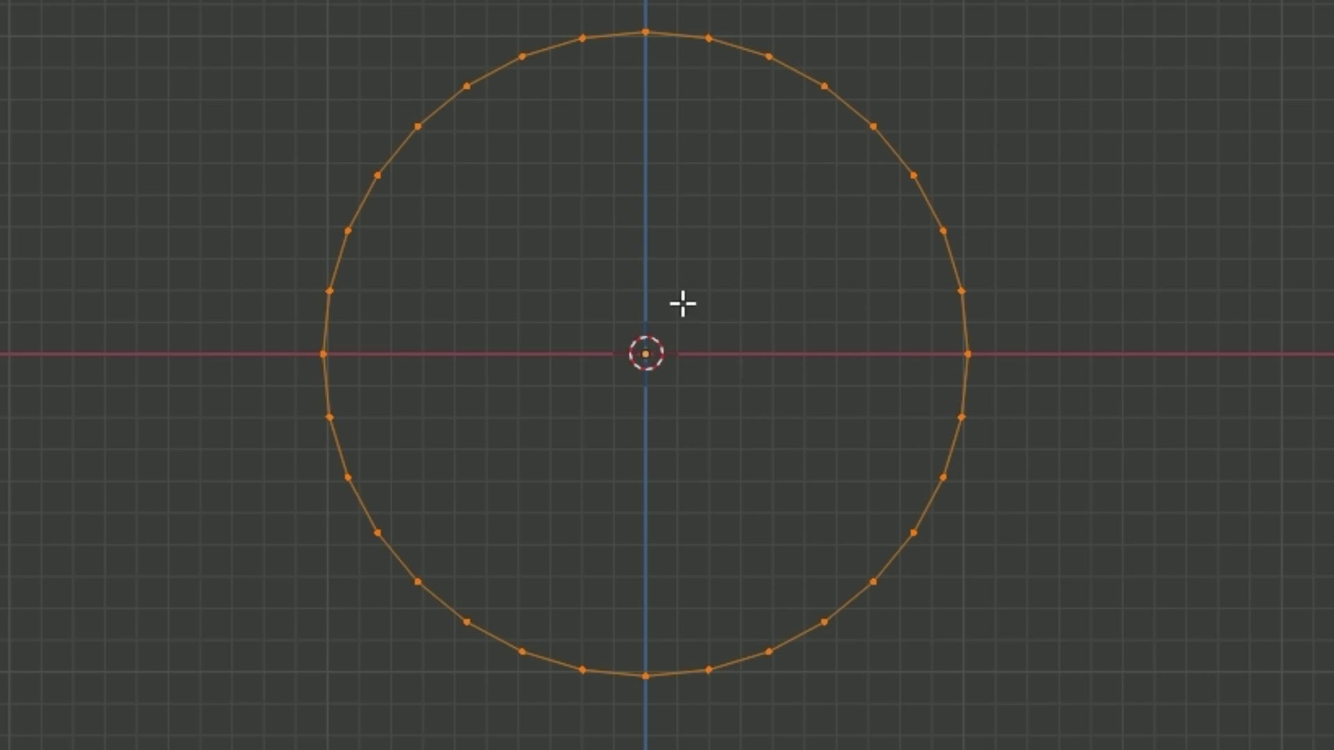
key(g)
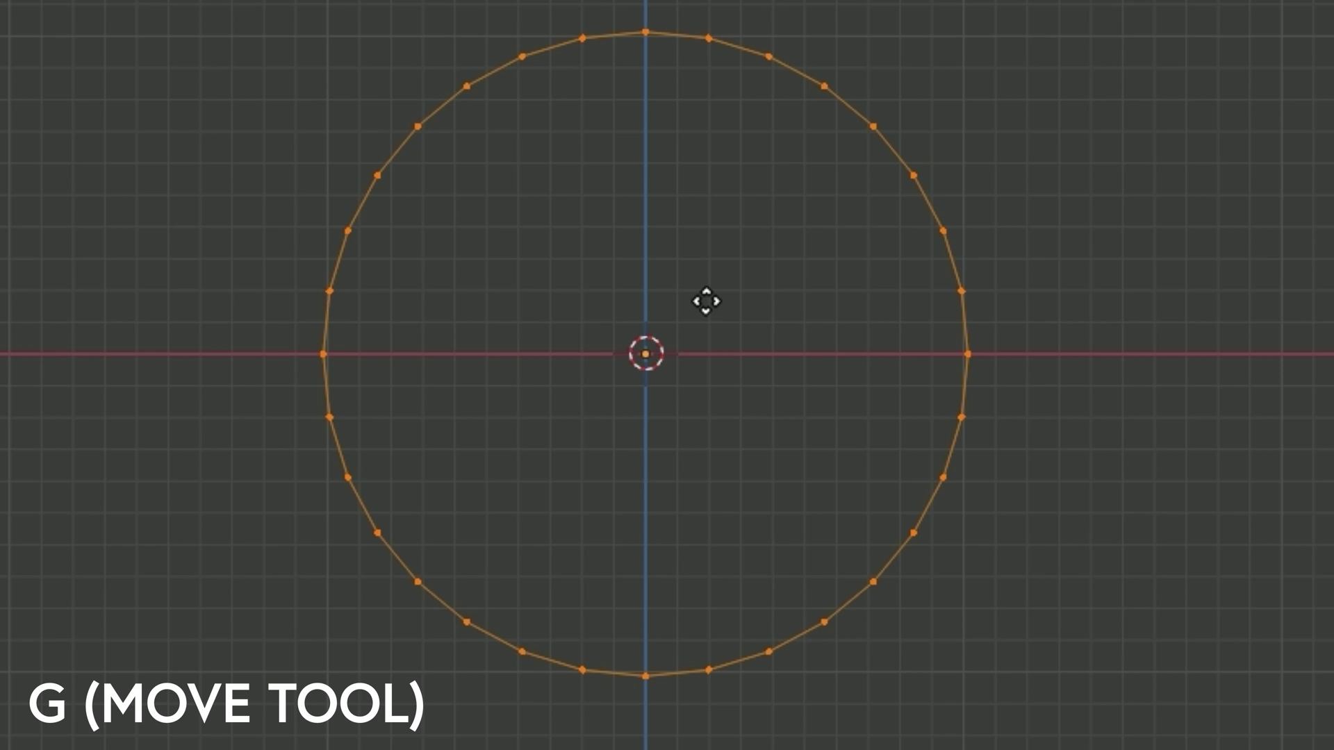
key(x)
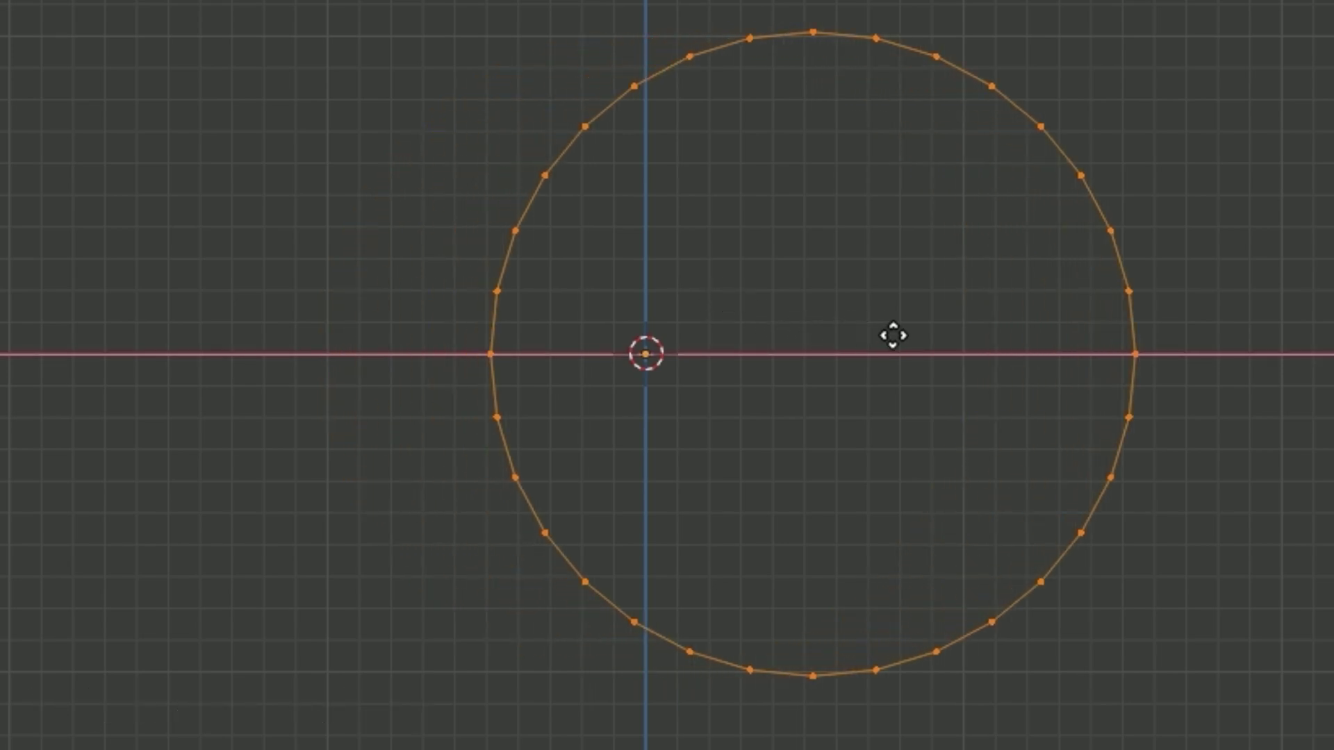
click(1028, 345)
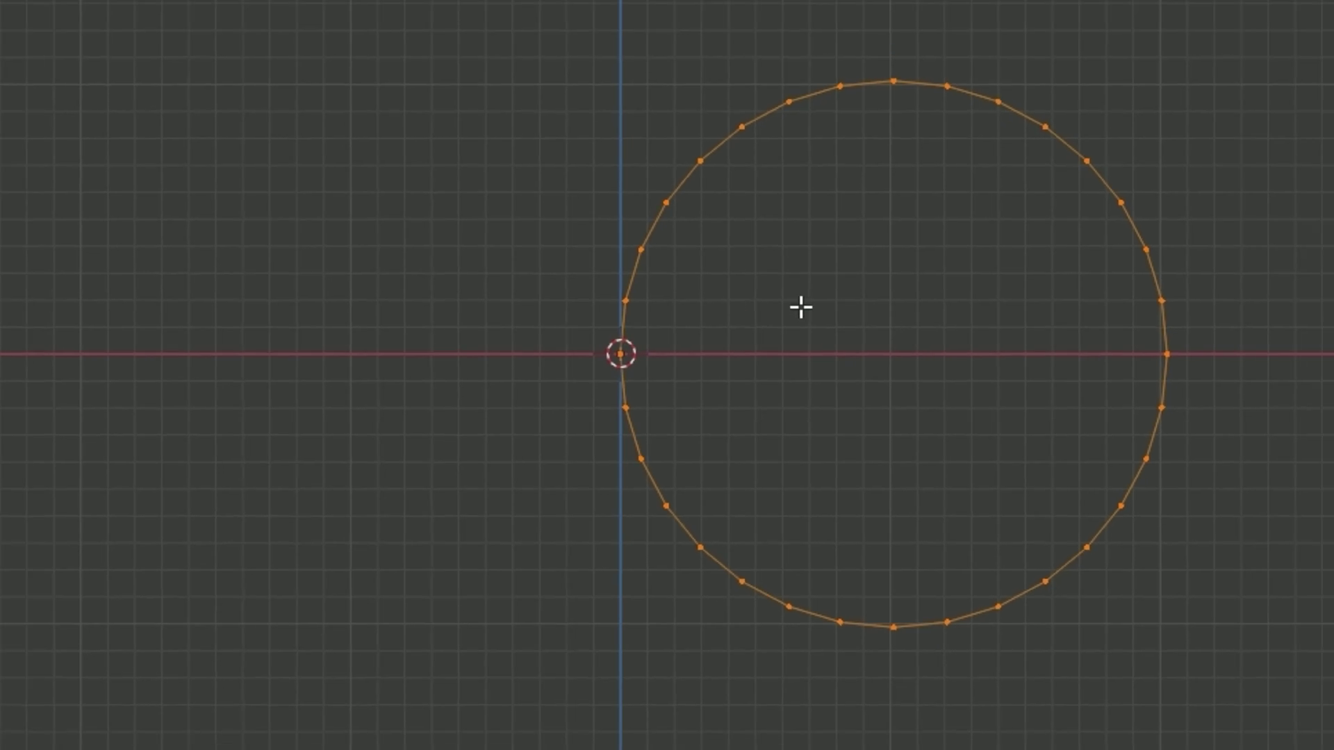
middle_drag(575, 190, 530, 251)
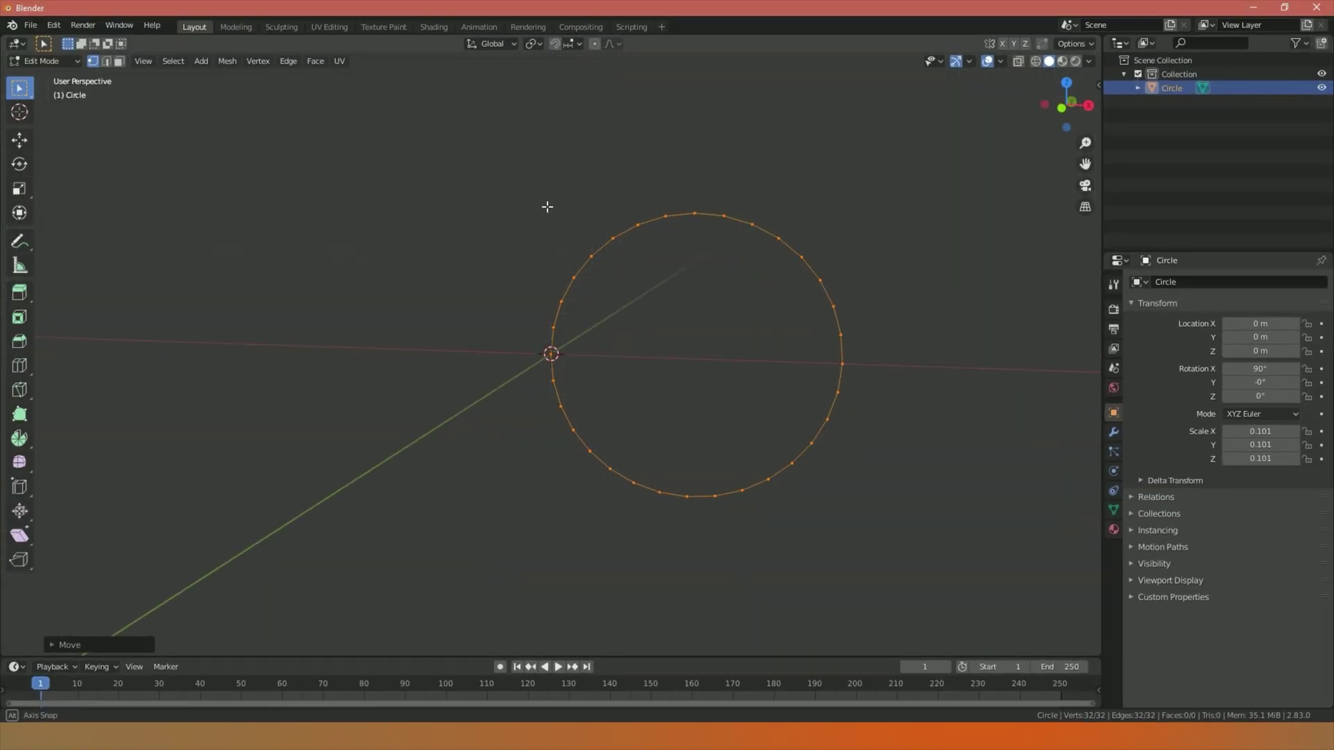
key(Tab)
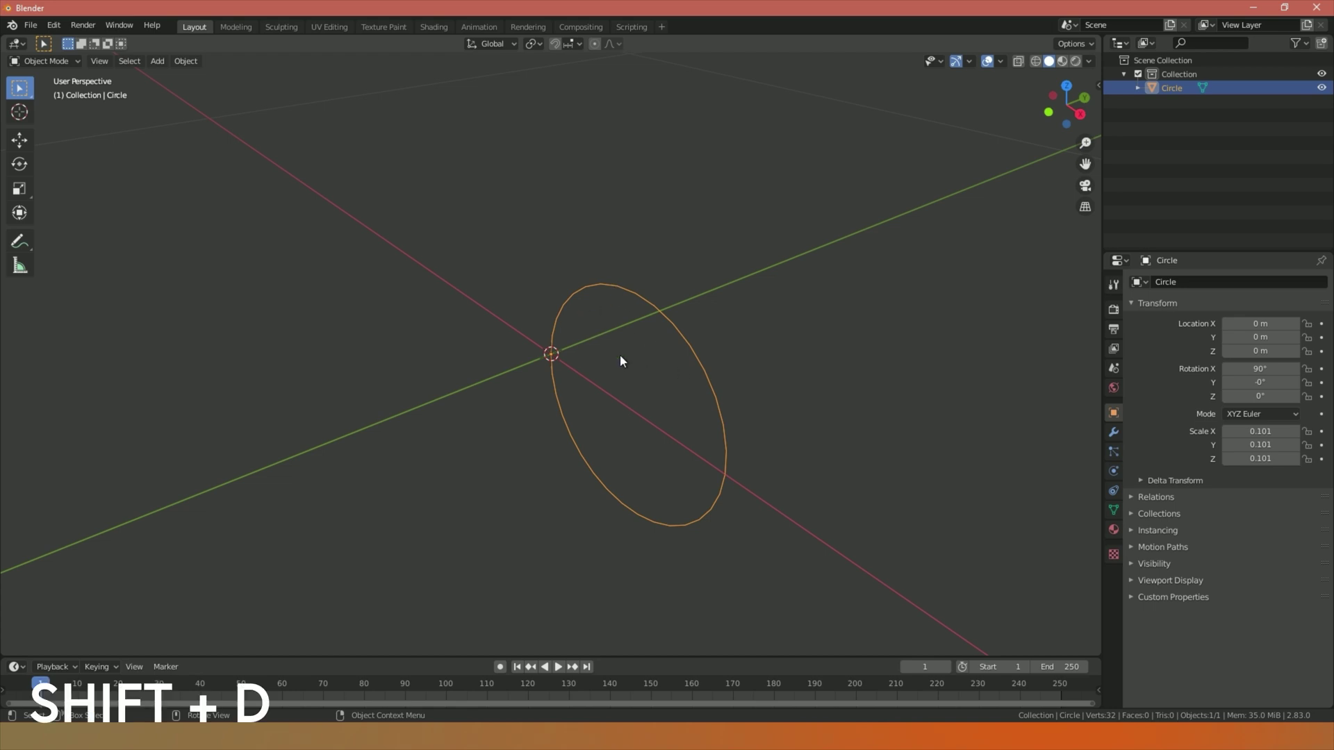
Duplicate the circle three times, each copy rotated a further 90° about Z.
key(shift+d)
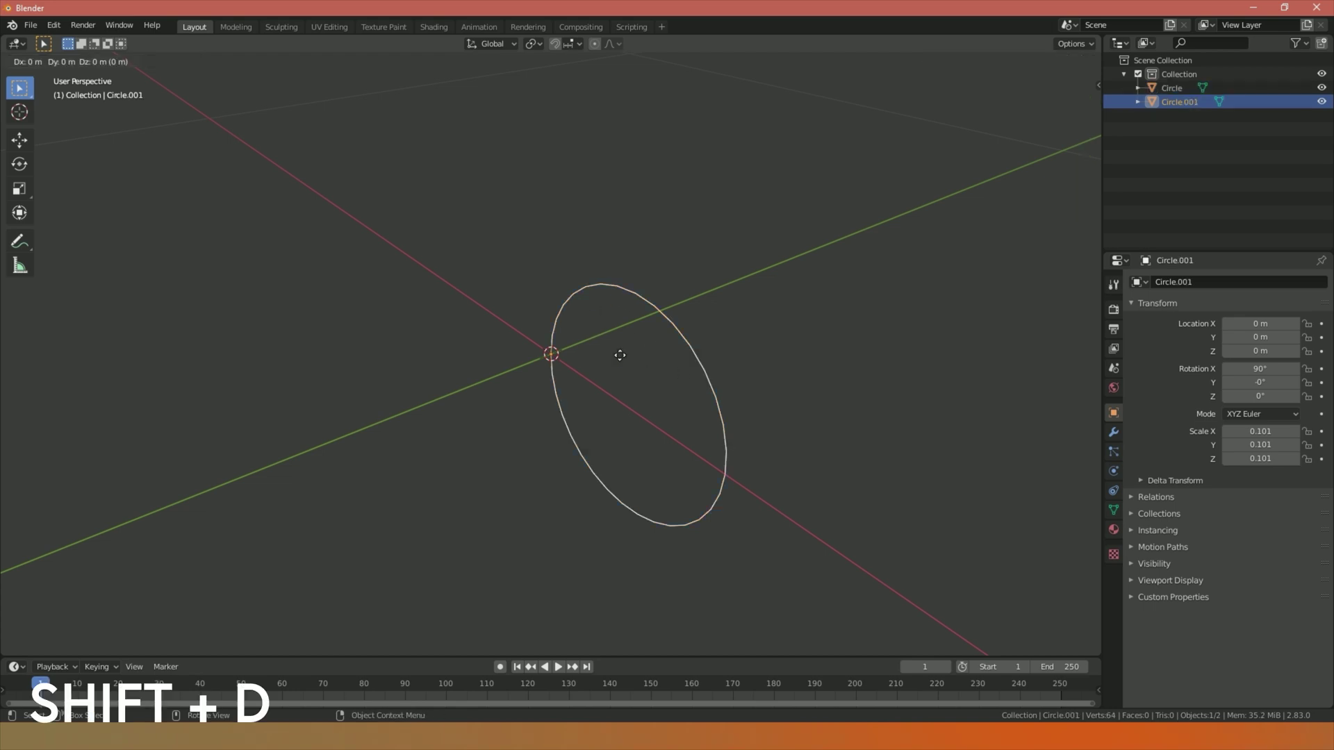
key(r)
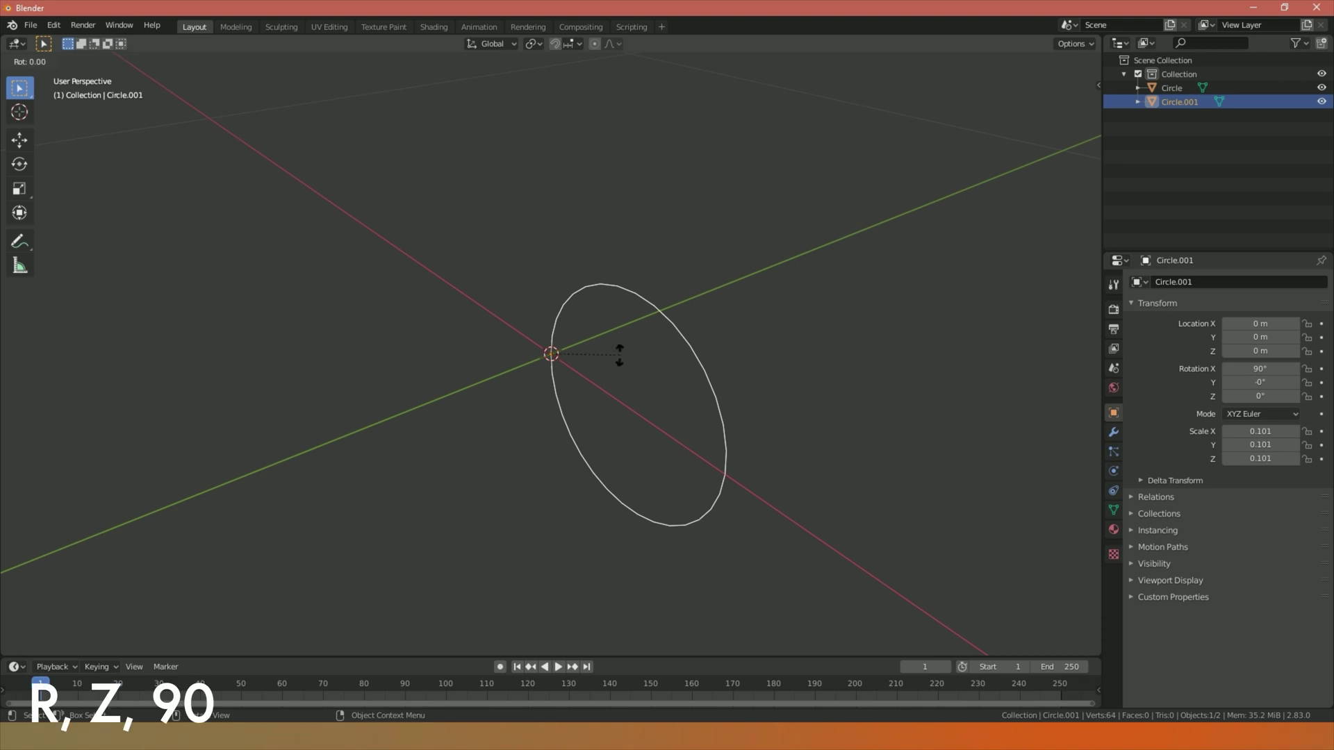
key(z)
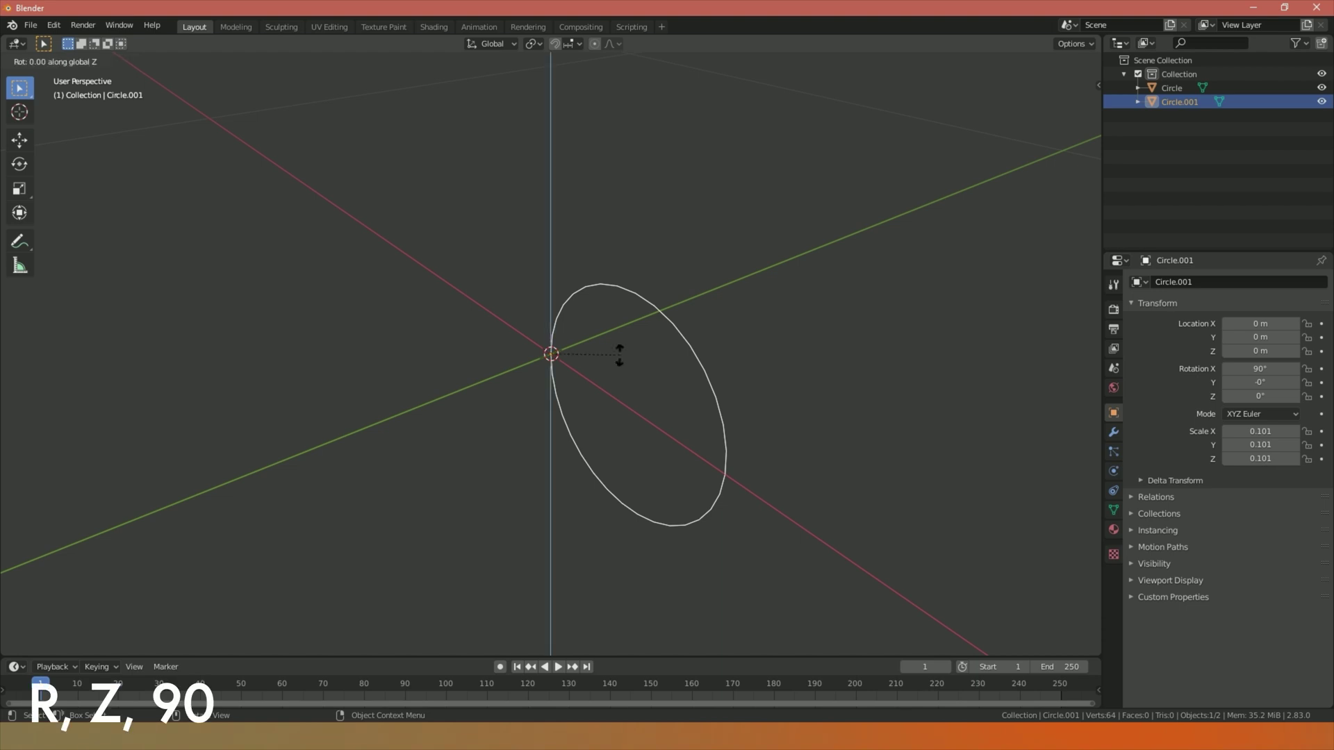
text(90)
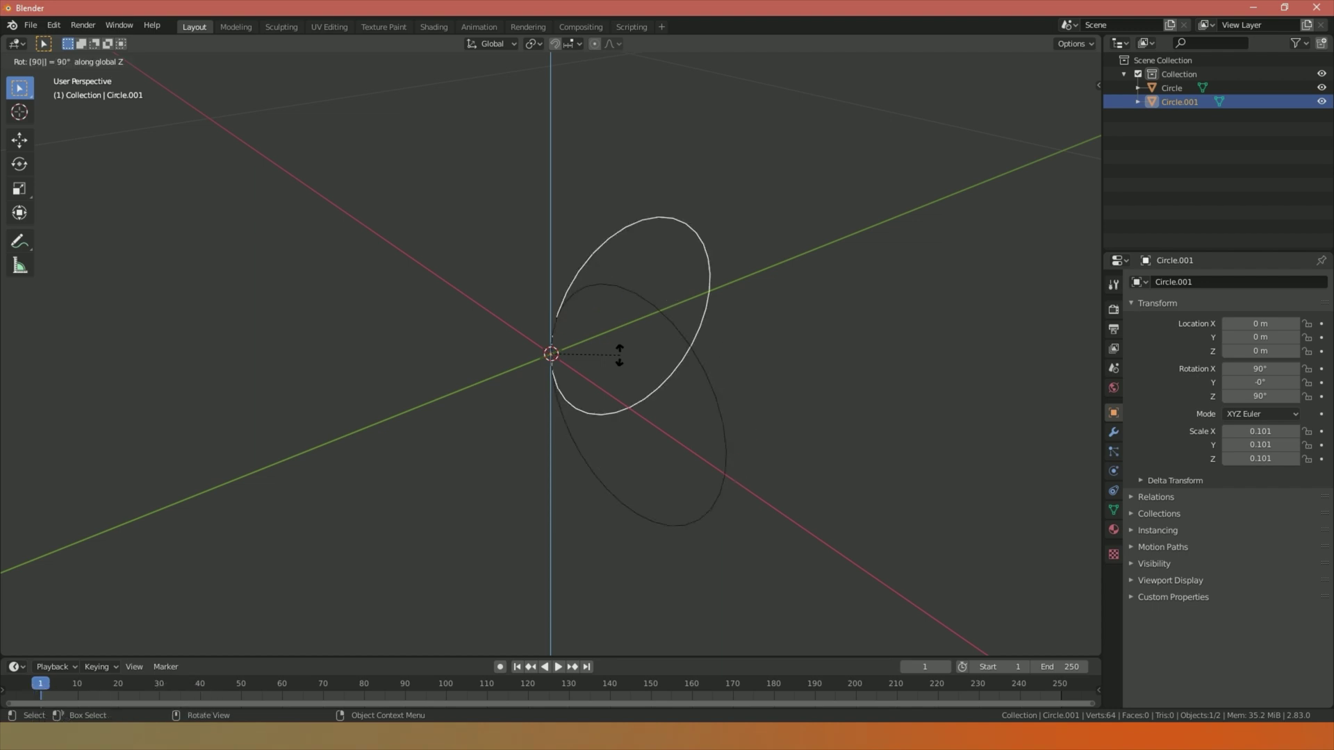
key(Return)
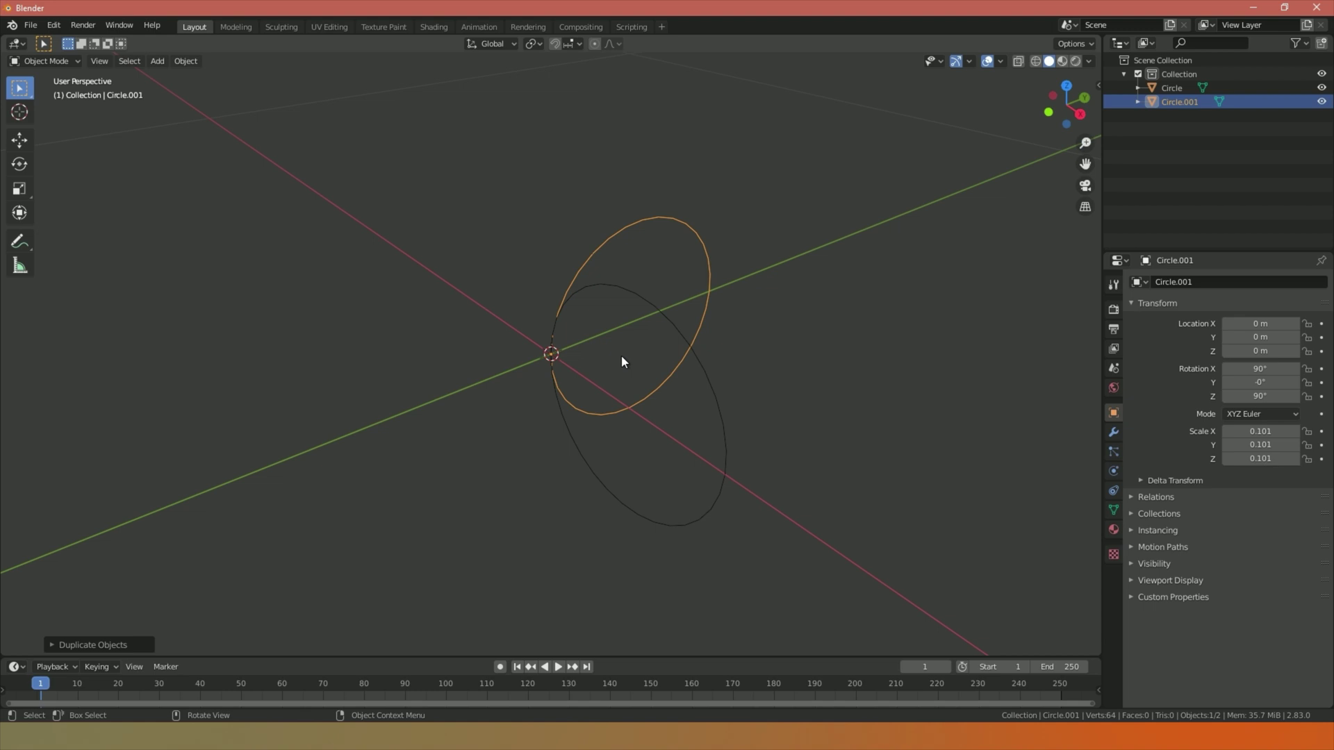
key(shift+r)
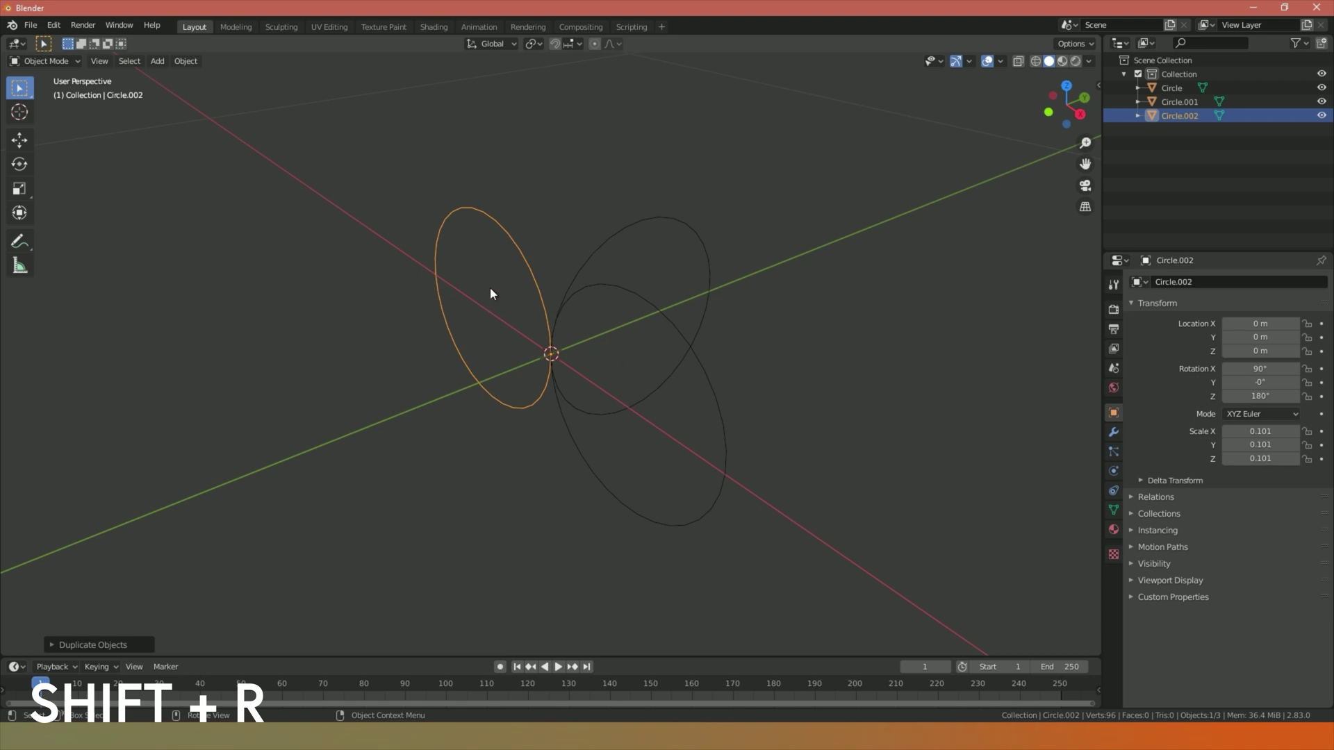
middle_drag(643, 416, 698, 404)
key(shift+r)
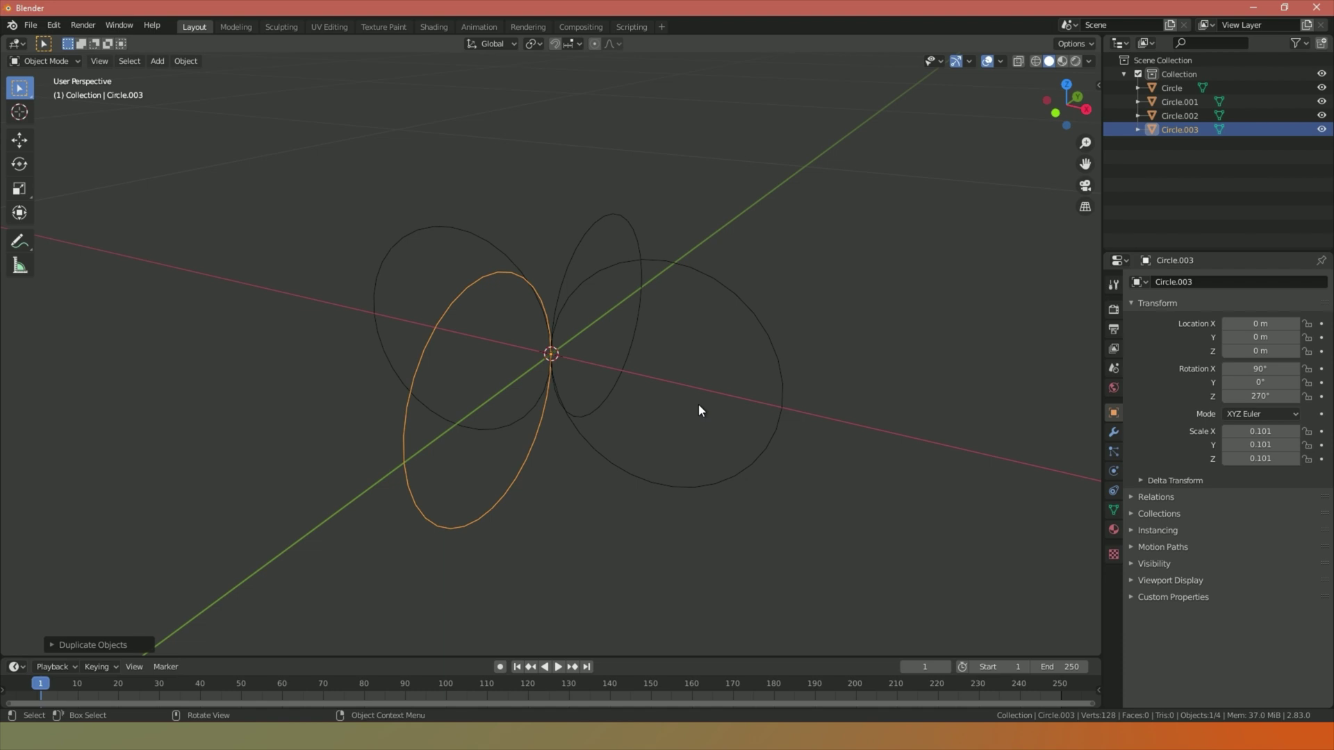
middle_drag(887, 314, 818, 360)
click(770, 421)
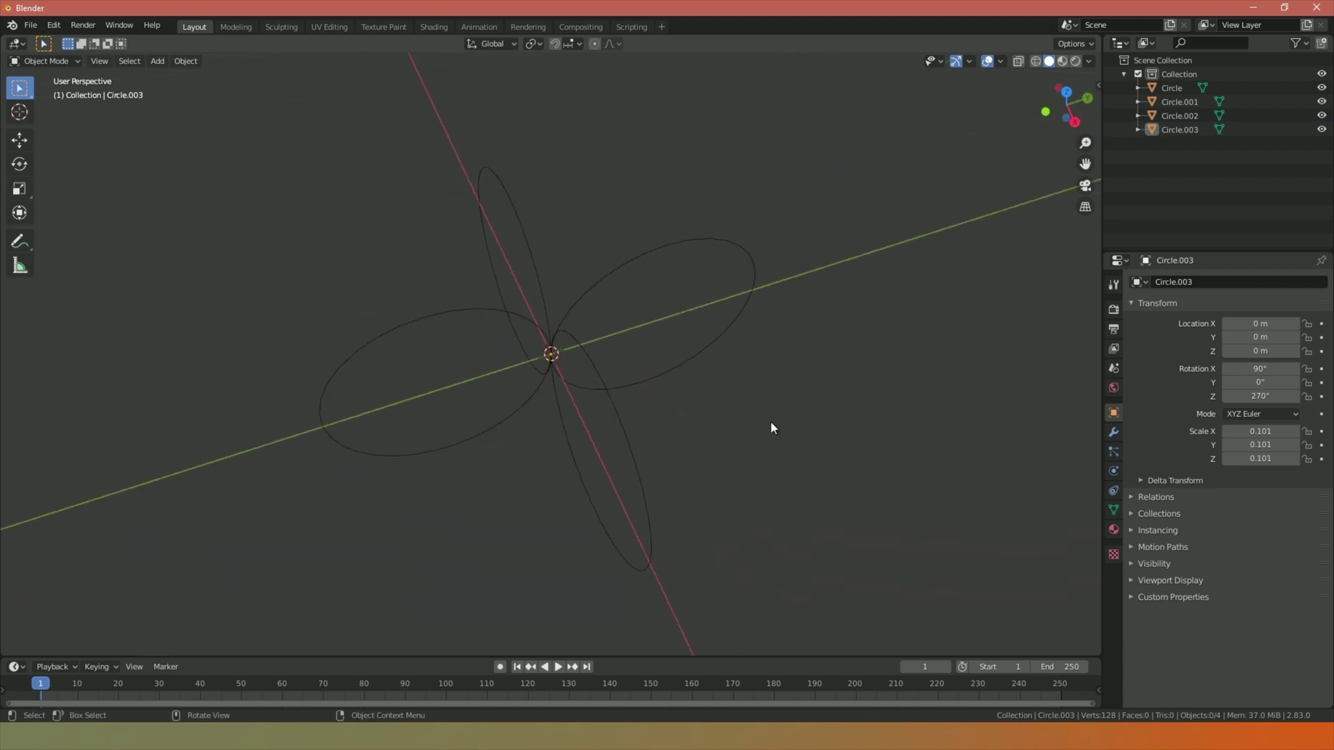
middle_drag(769, 421, 650, 406)
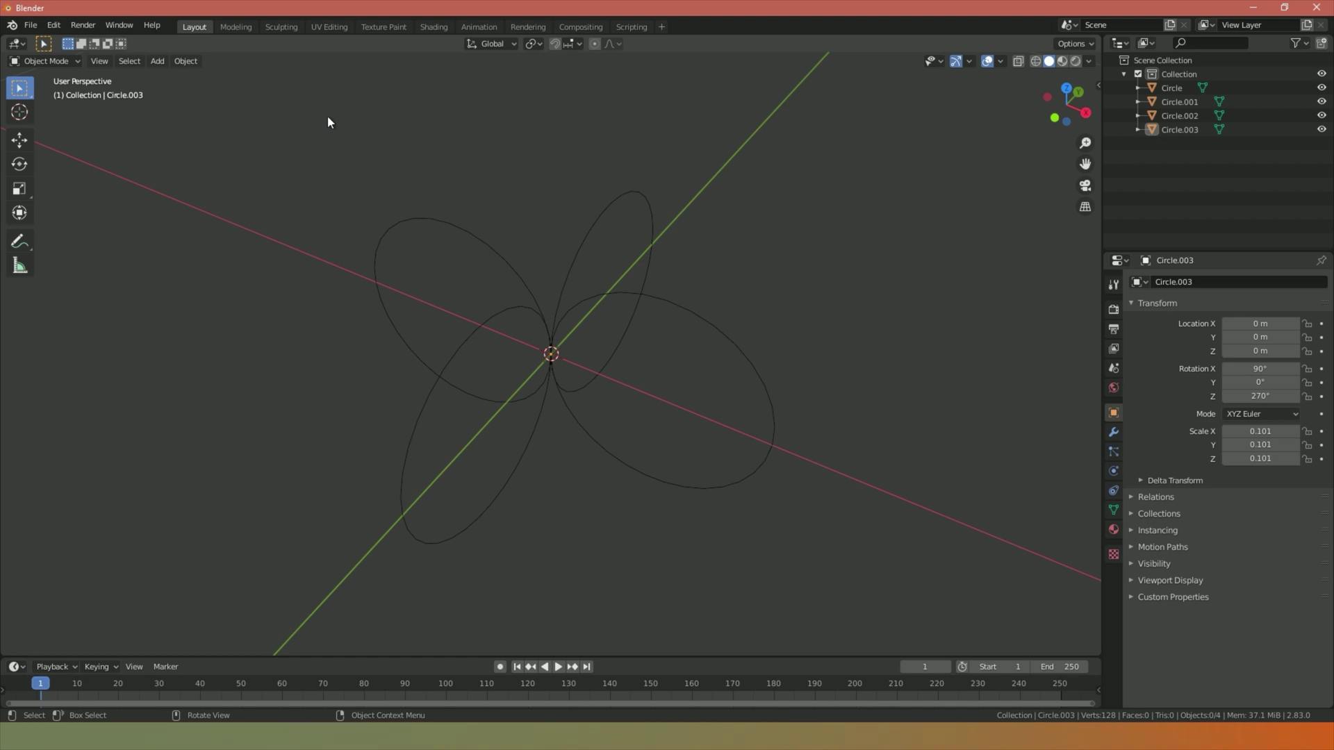
Box-select all four circles and join them into Circle.003.
drag(288, 143, 817, 631)
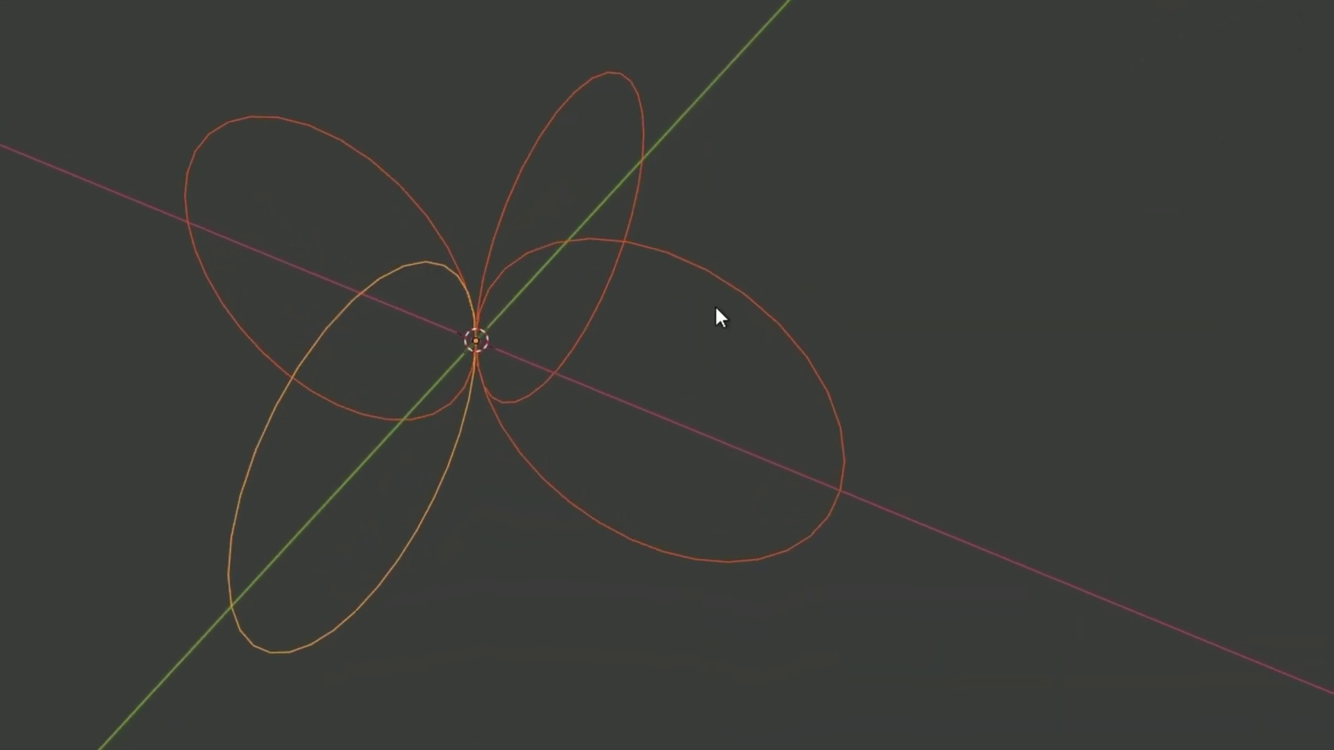
right_click(695, 273)
click(694, 273)
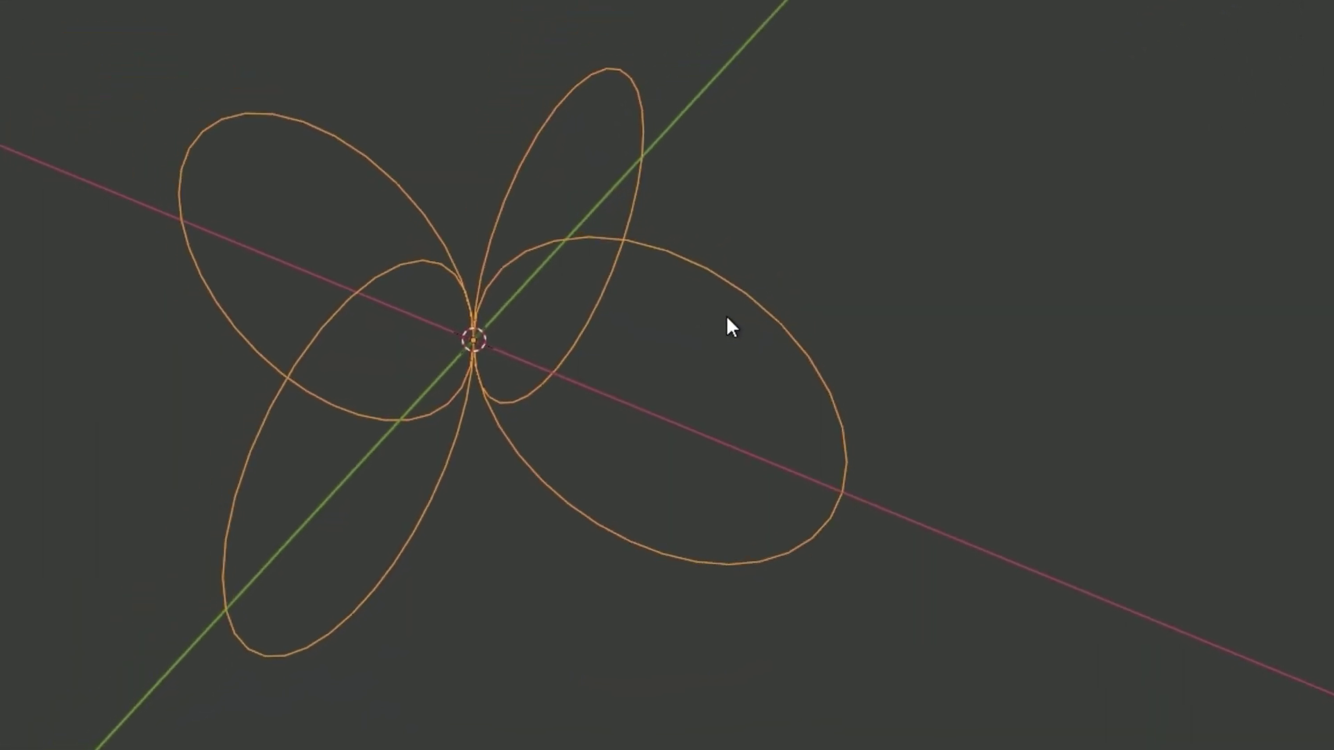
scroll(771, 313, down, 2)
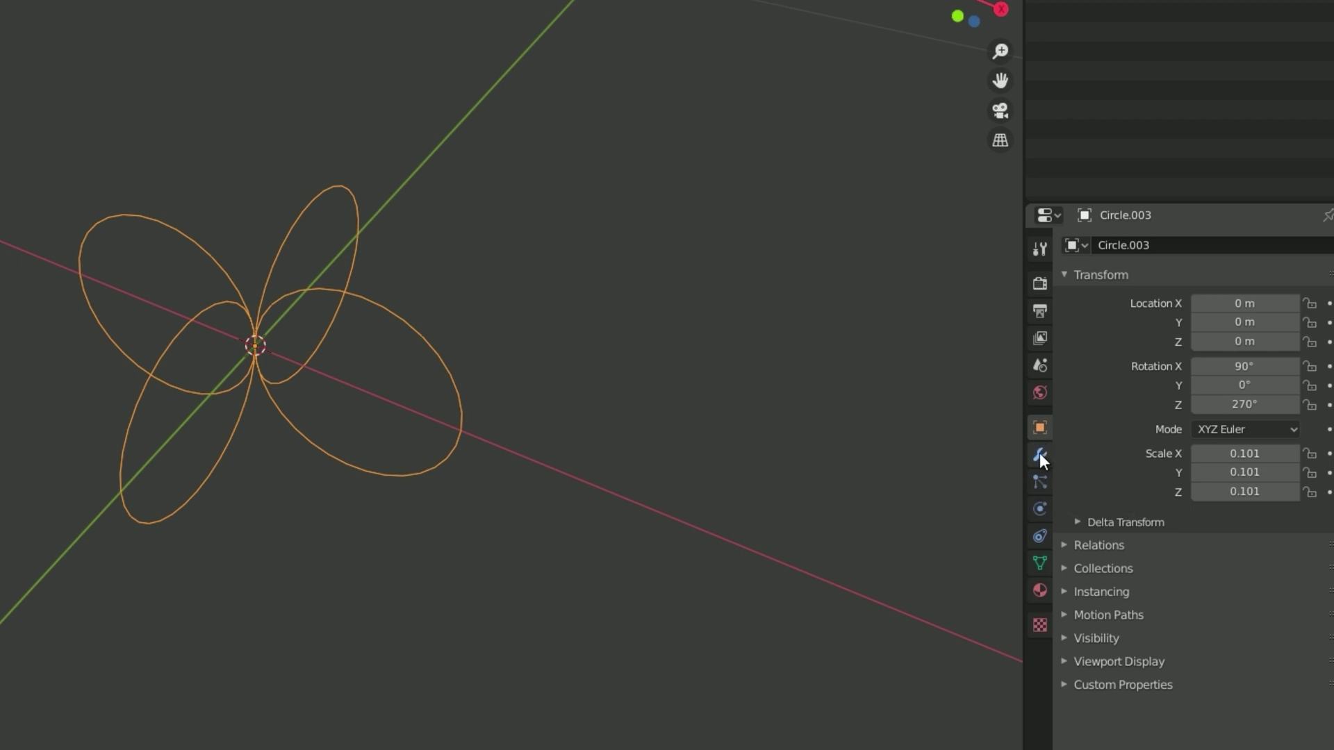
Add a Screw modifier to Circle.003 and set its axis to Y.
click(1039, 455)
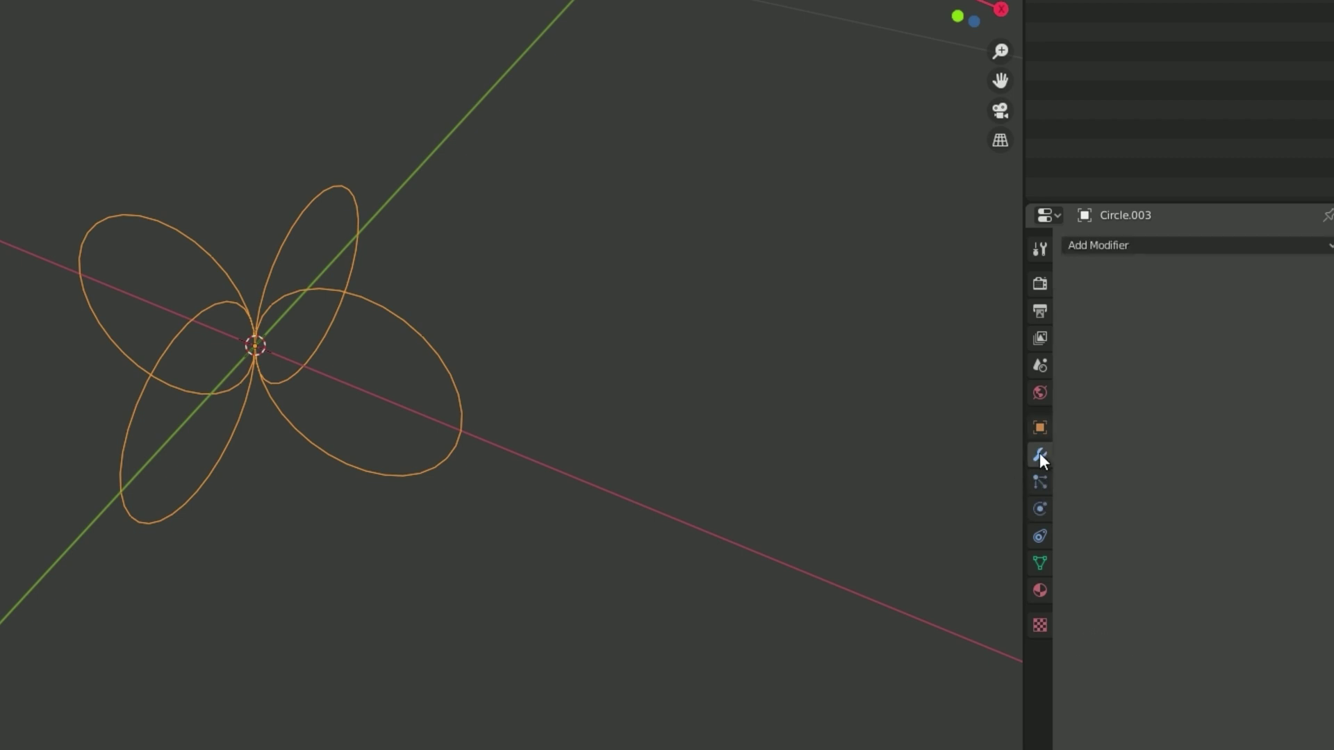
click(1087, 244)
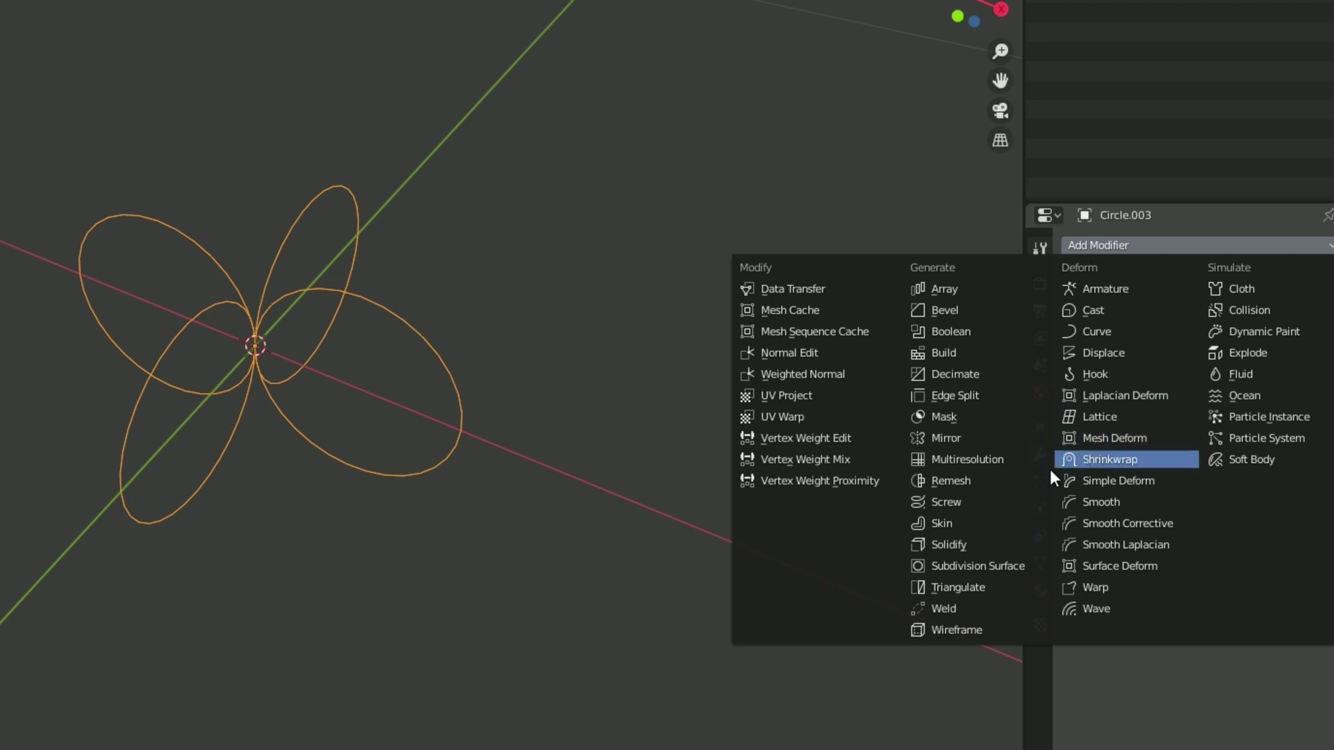
click(947, 502)
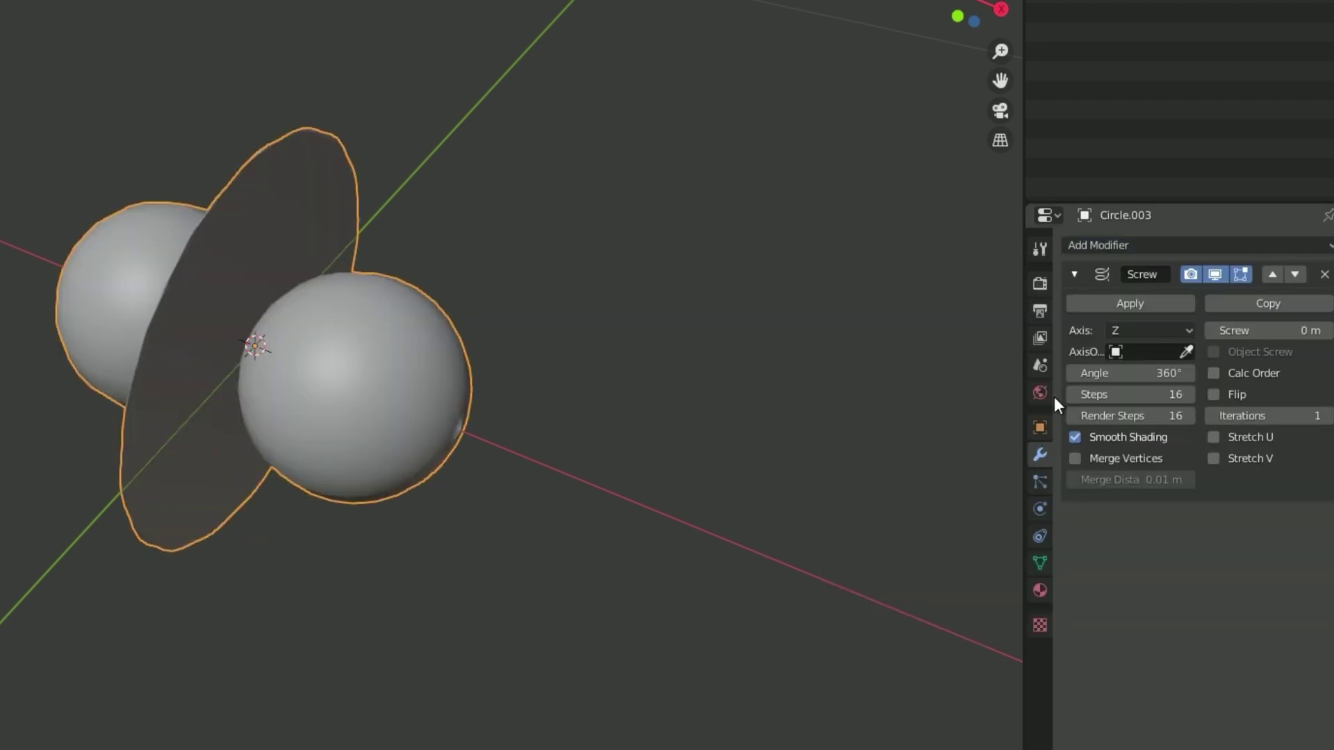
middle_drag(487, 208, 618, 141)
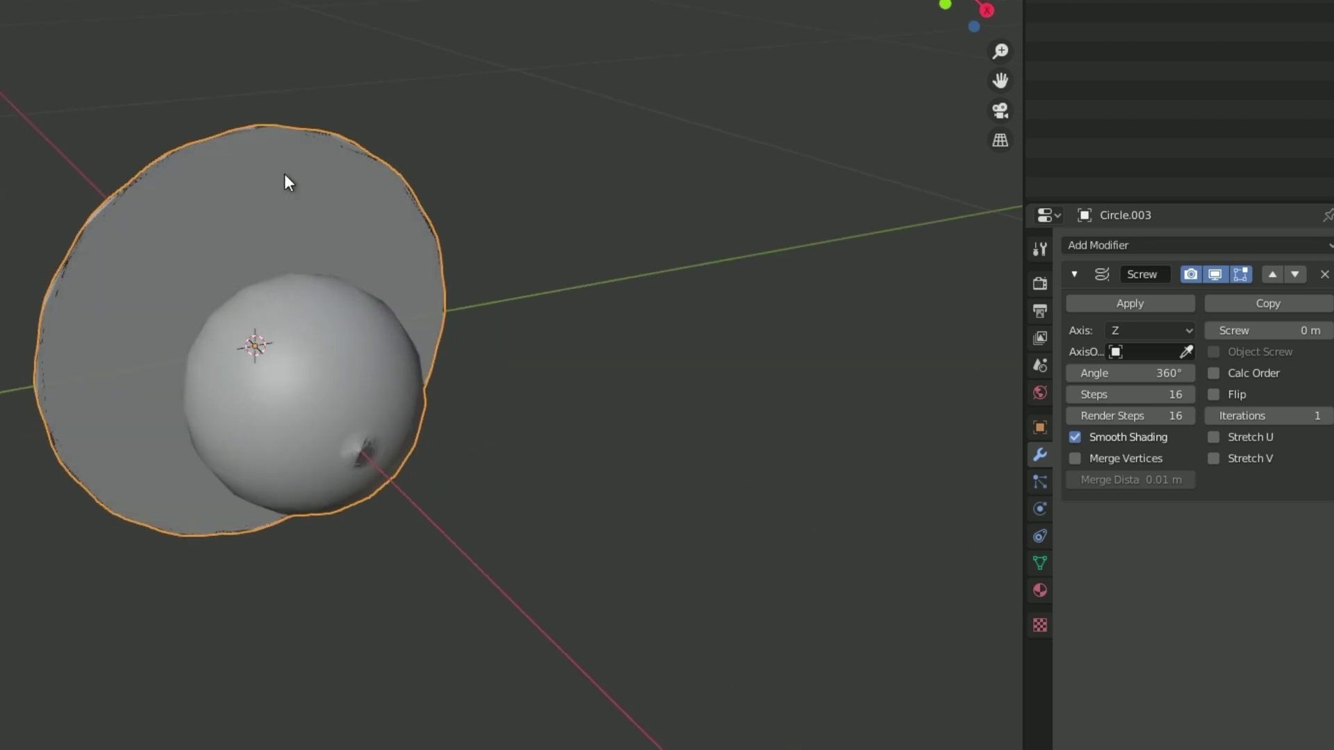
middle_drag(288, 182, 450, 215)
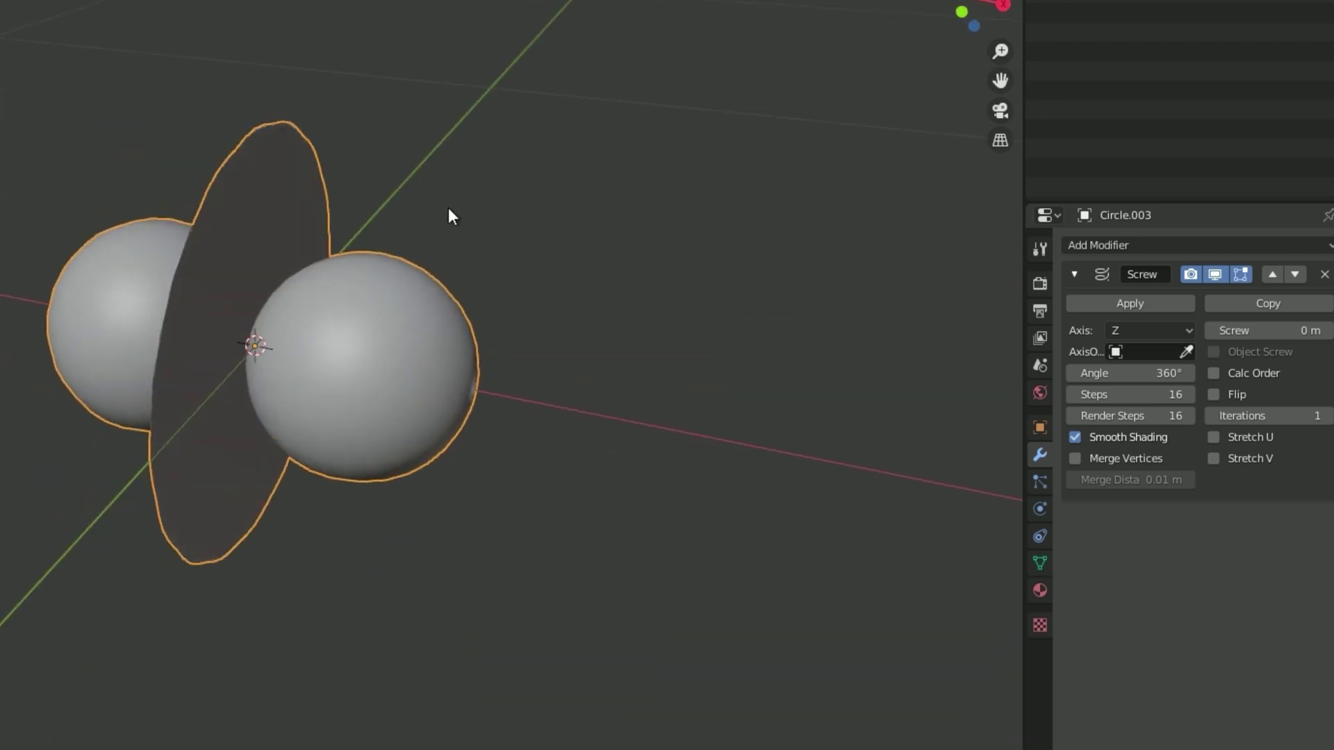
click(1141, 328)
click(1136, 376)
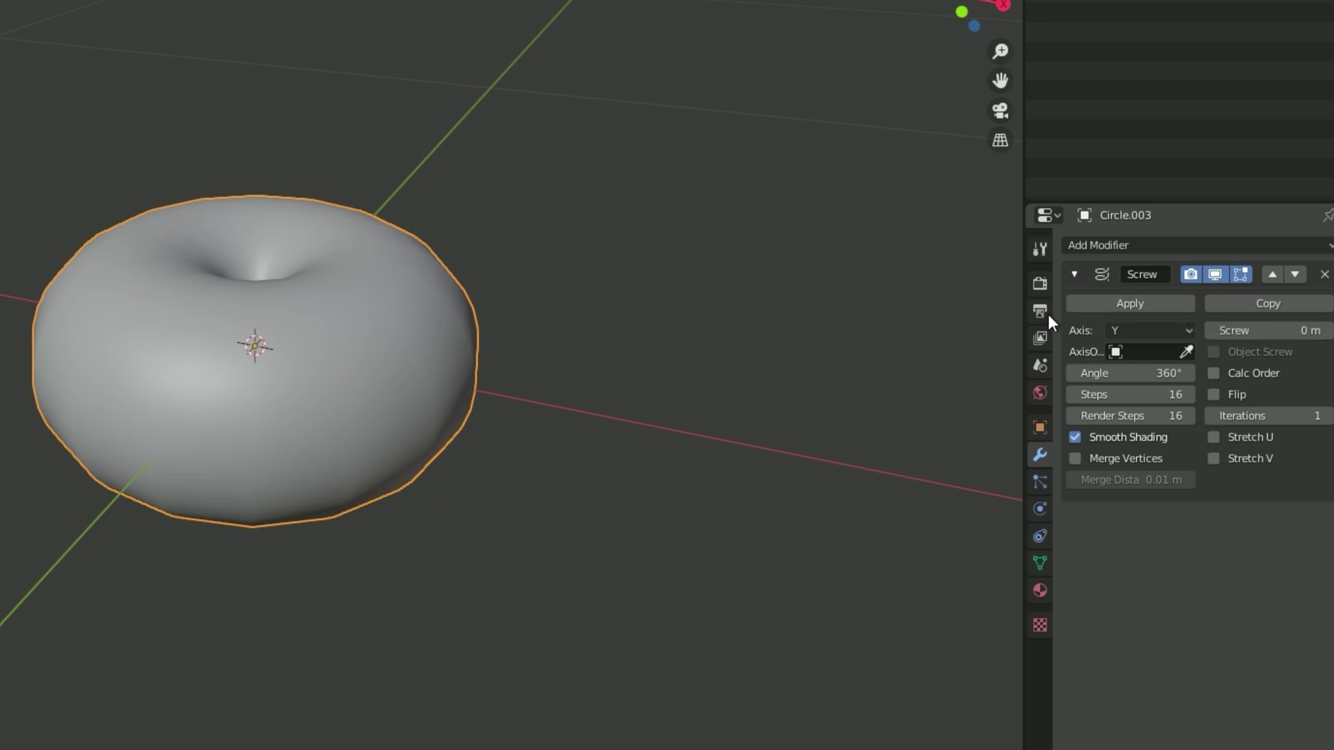
middle_drag(609, 311, 570, 291)
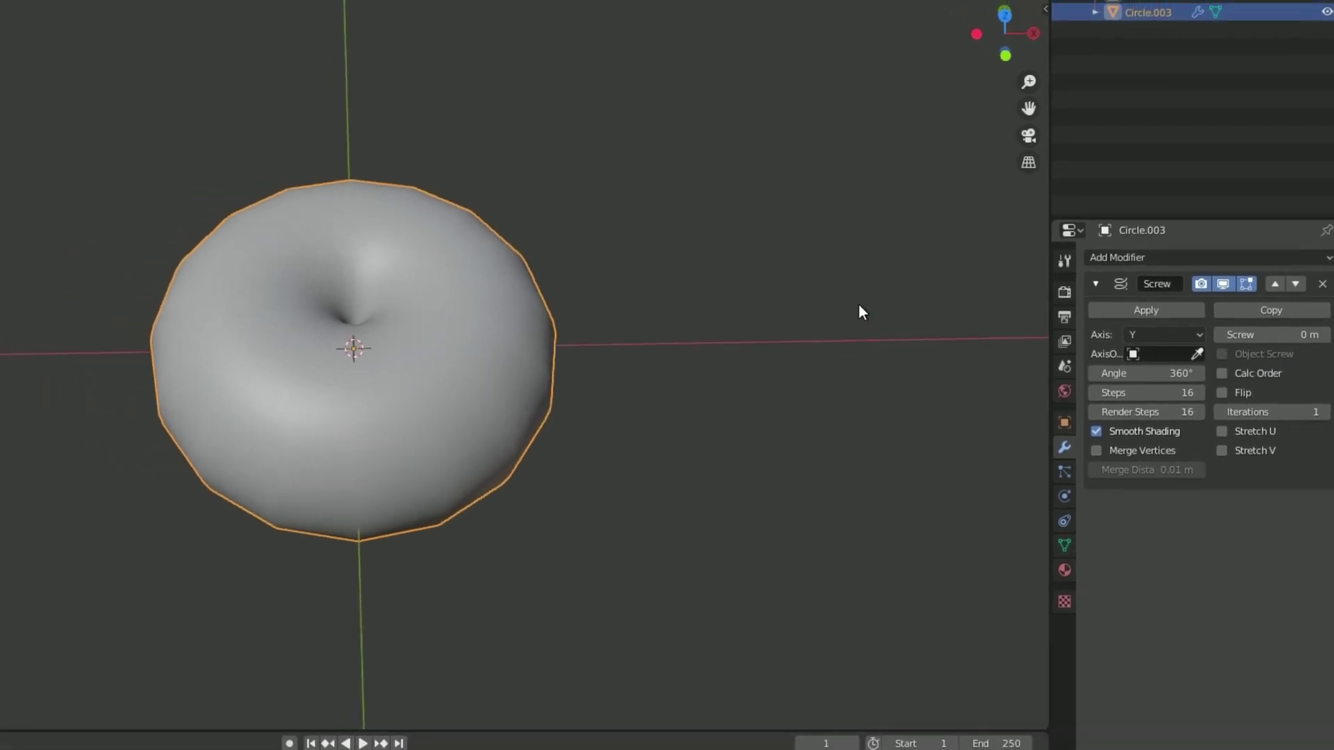
middle_drag(858, 304, 845, 261)
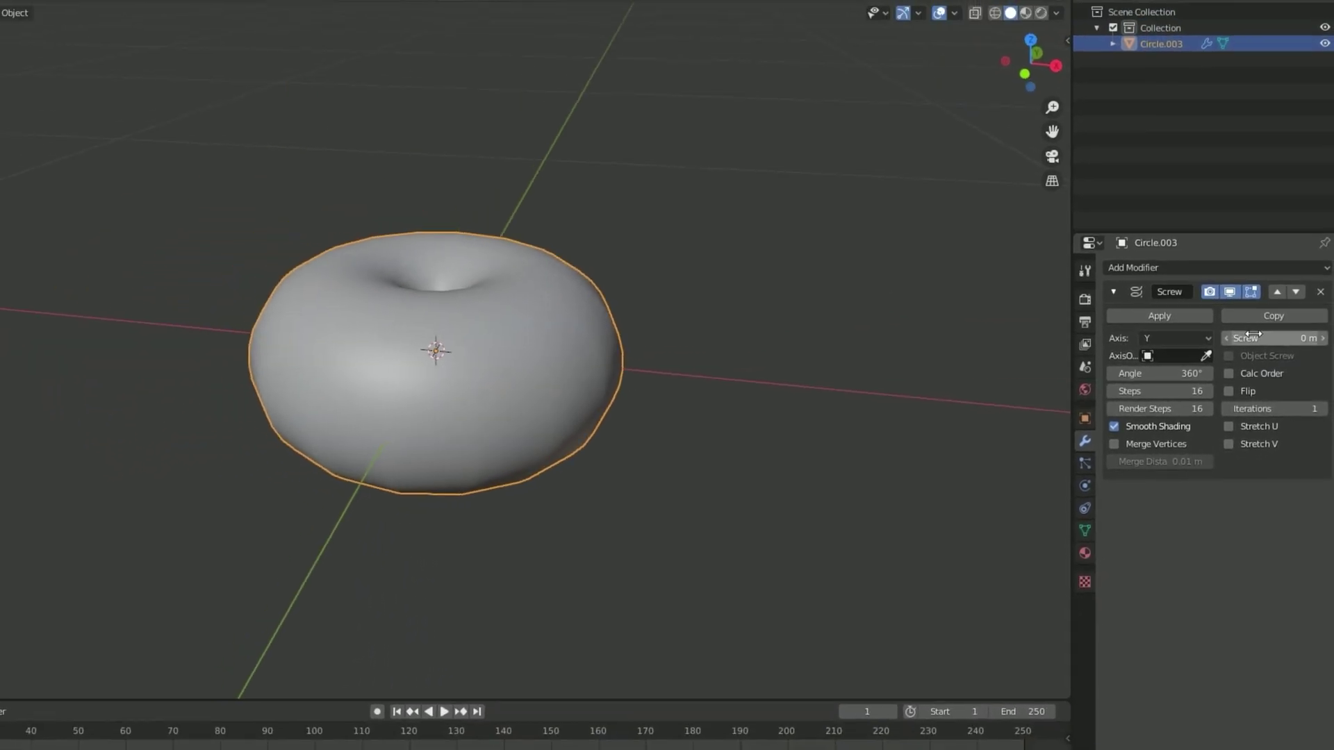
Set the Screw modifier's offset to 7 m.
drag(1254, 341, 1317, 341)
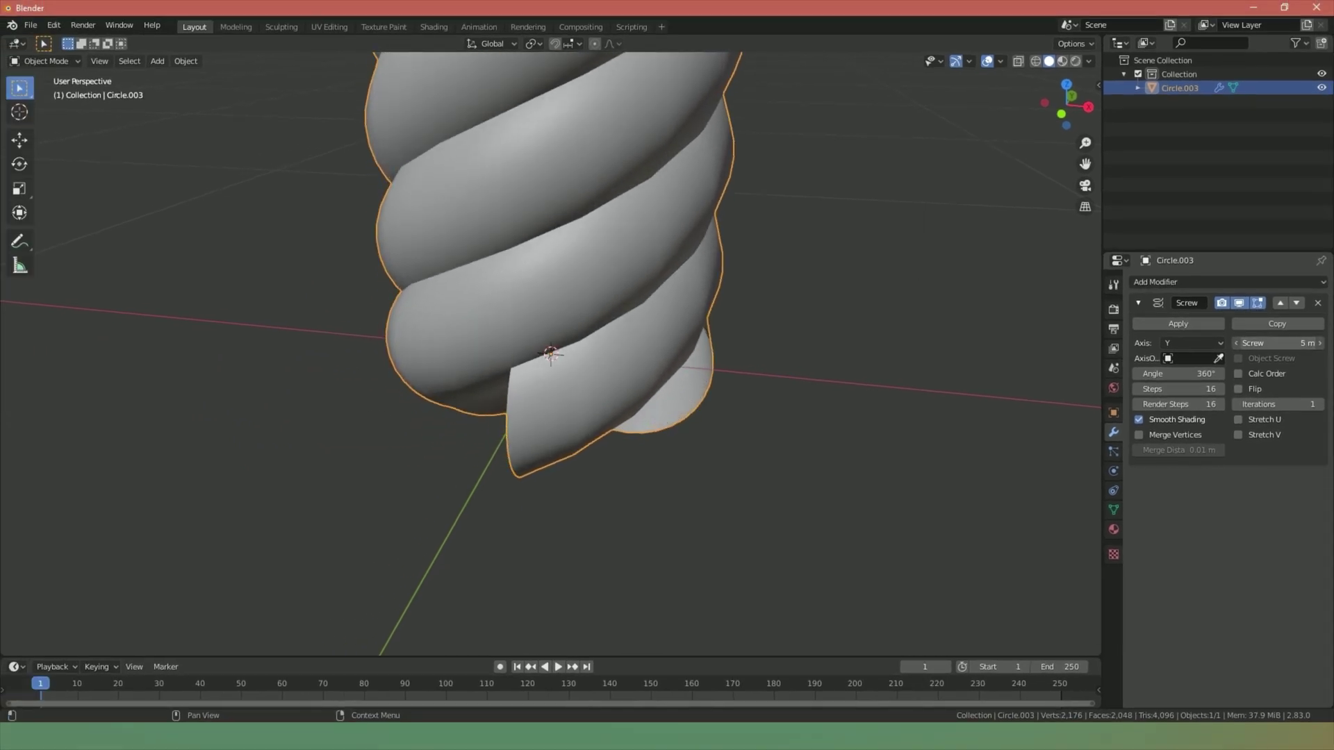
scroll(917, 271, down, 2)
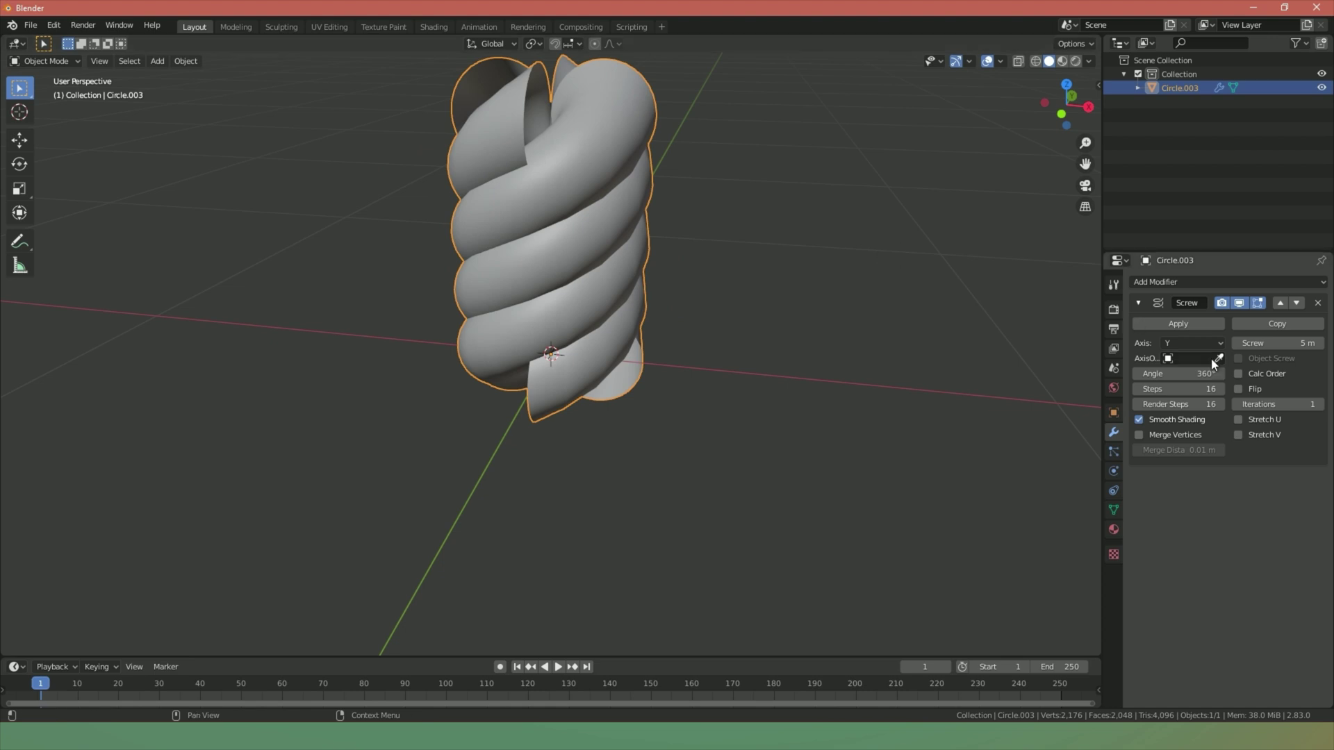
click(1285, 343)
text(7)
key(Return)
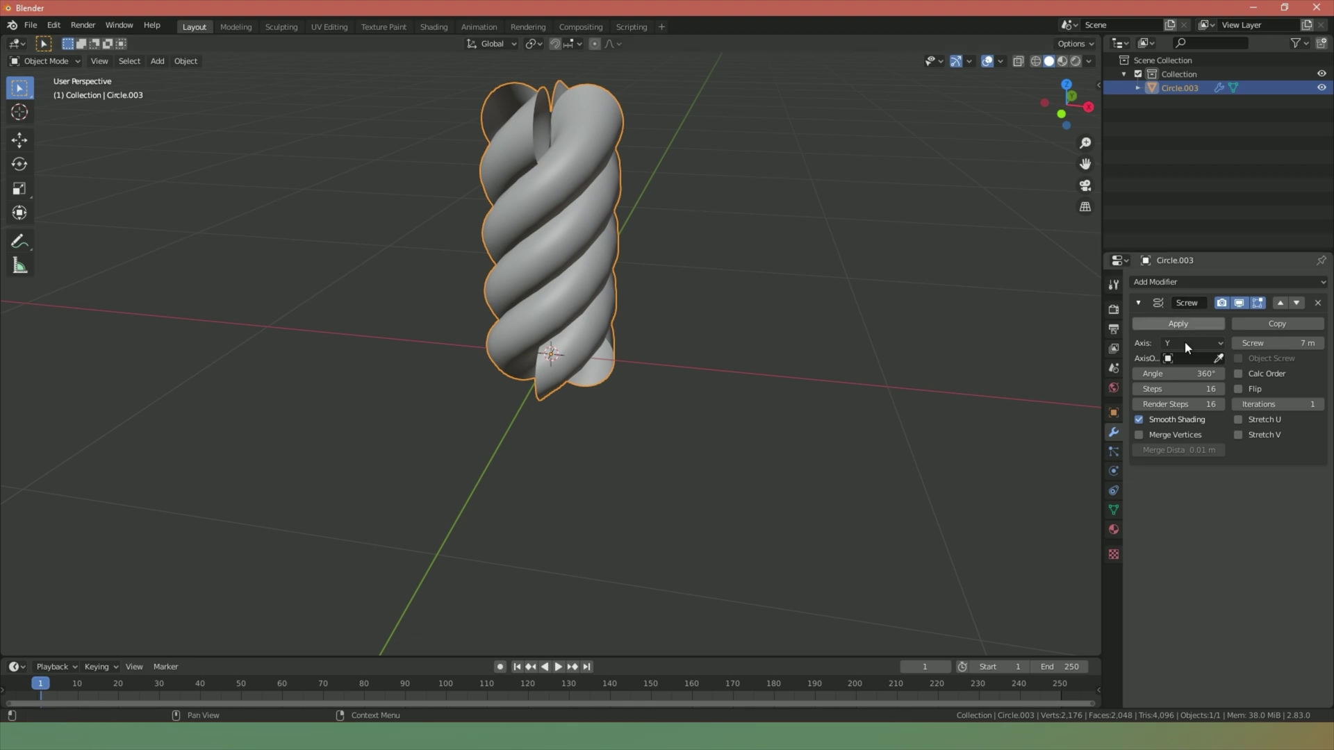
Set the Screw angle to 621° and Steps to 56.
drag(1181, 373, 1222, 373)
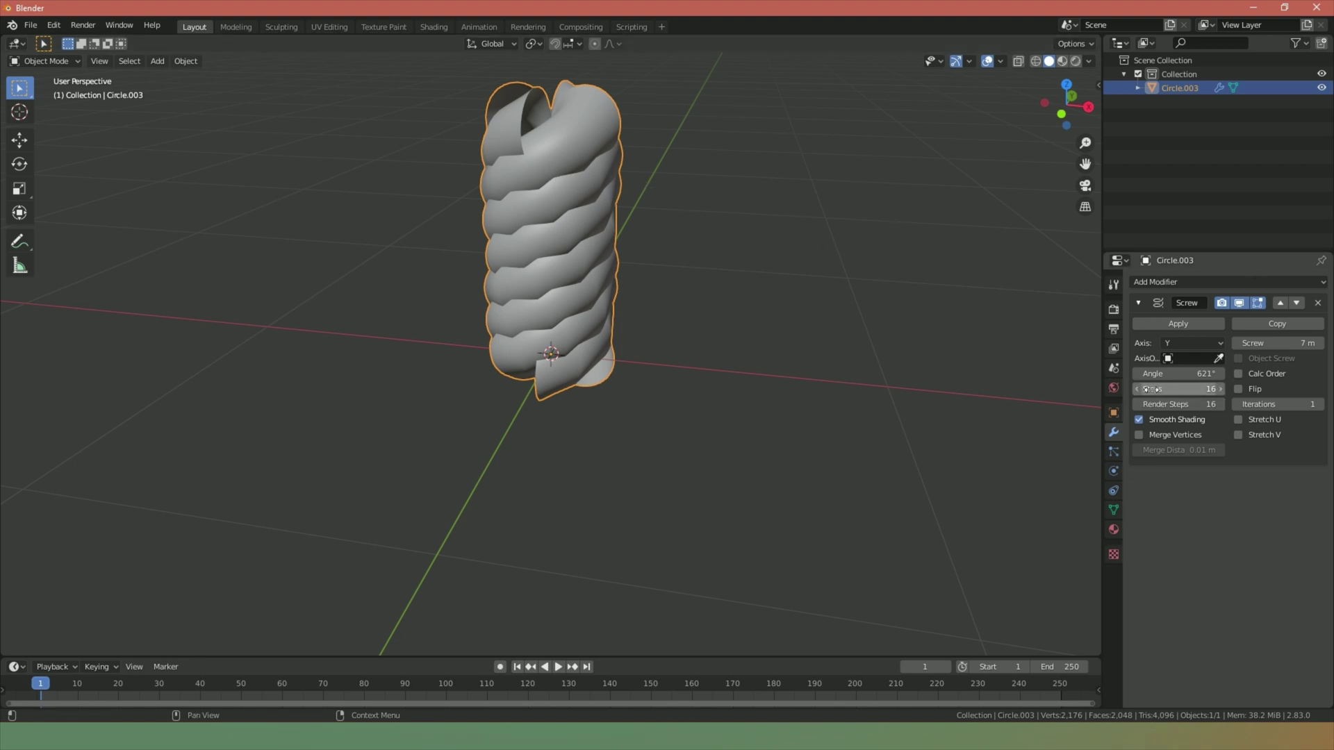
drag(1177, 394, 1213, 389)
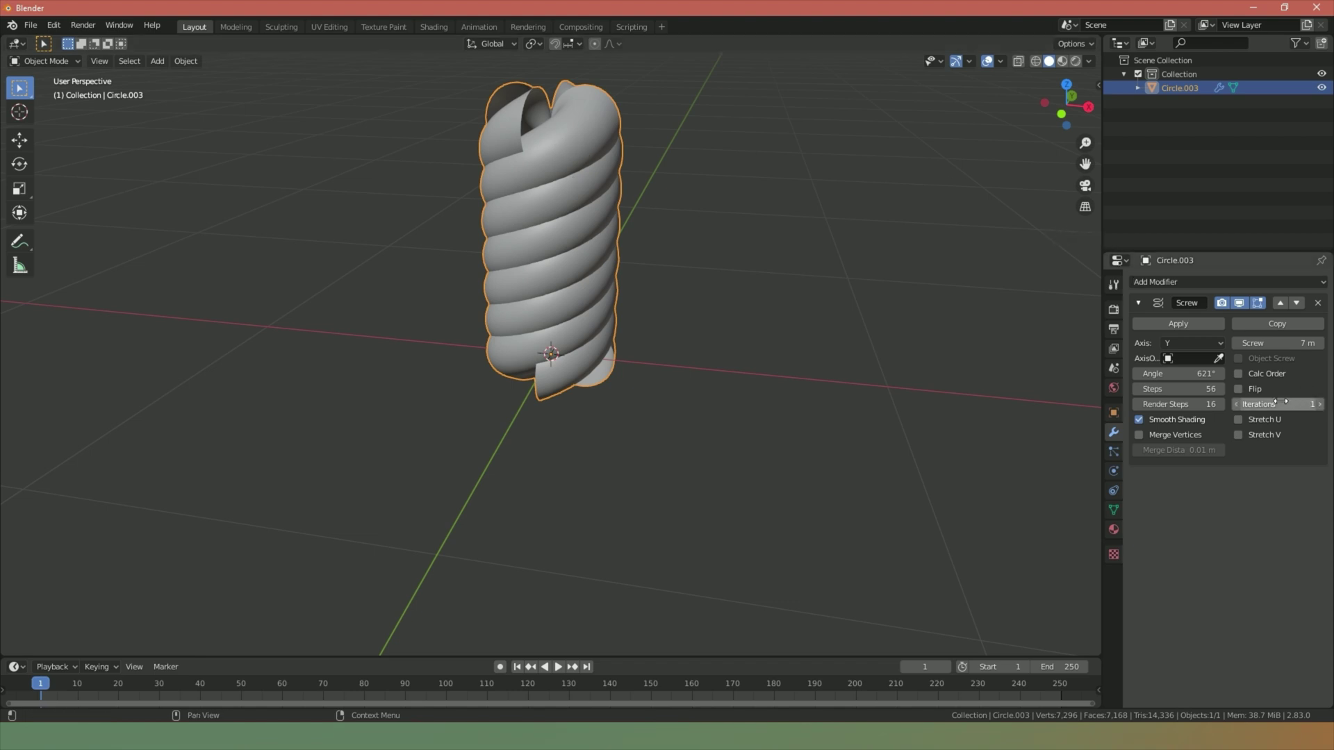
Raise the Screw iterations to 5, zoom out and deselect the column.
key(ctrl+z)
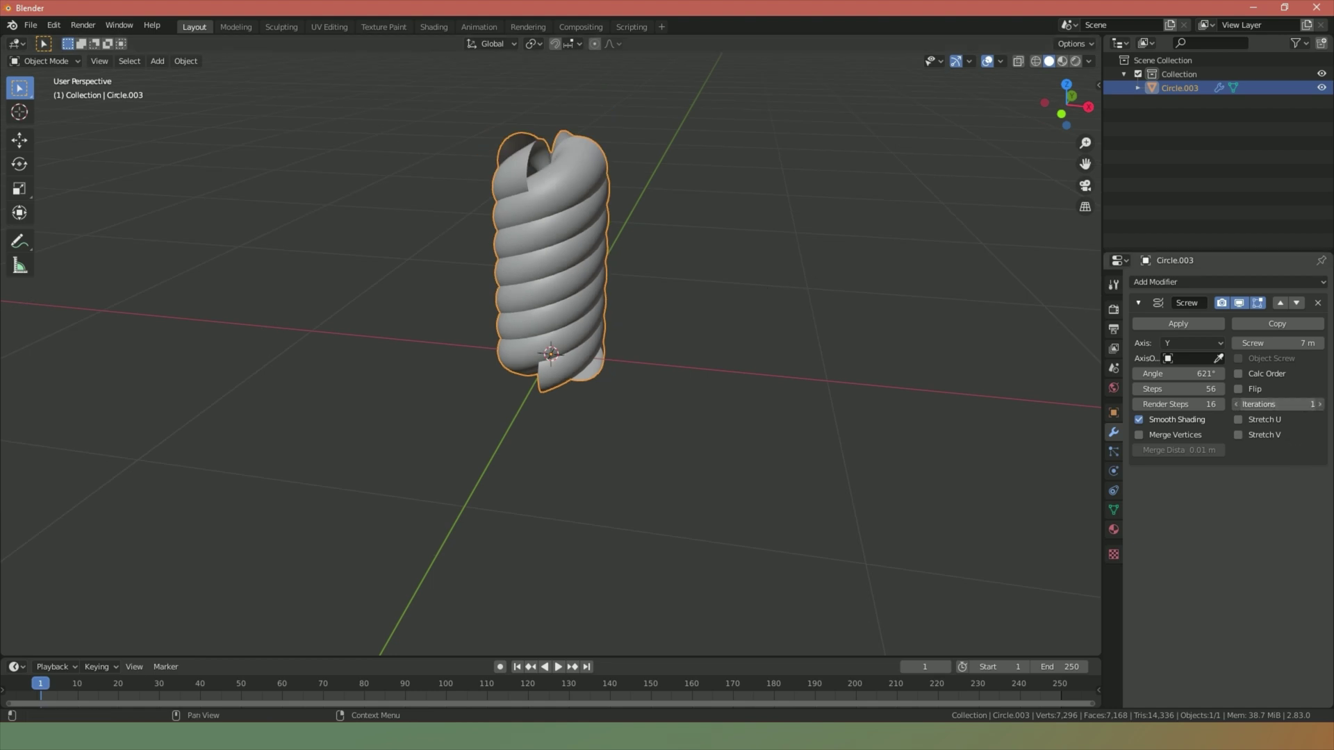
drag(1278, 405, 1306, 405)
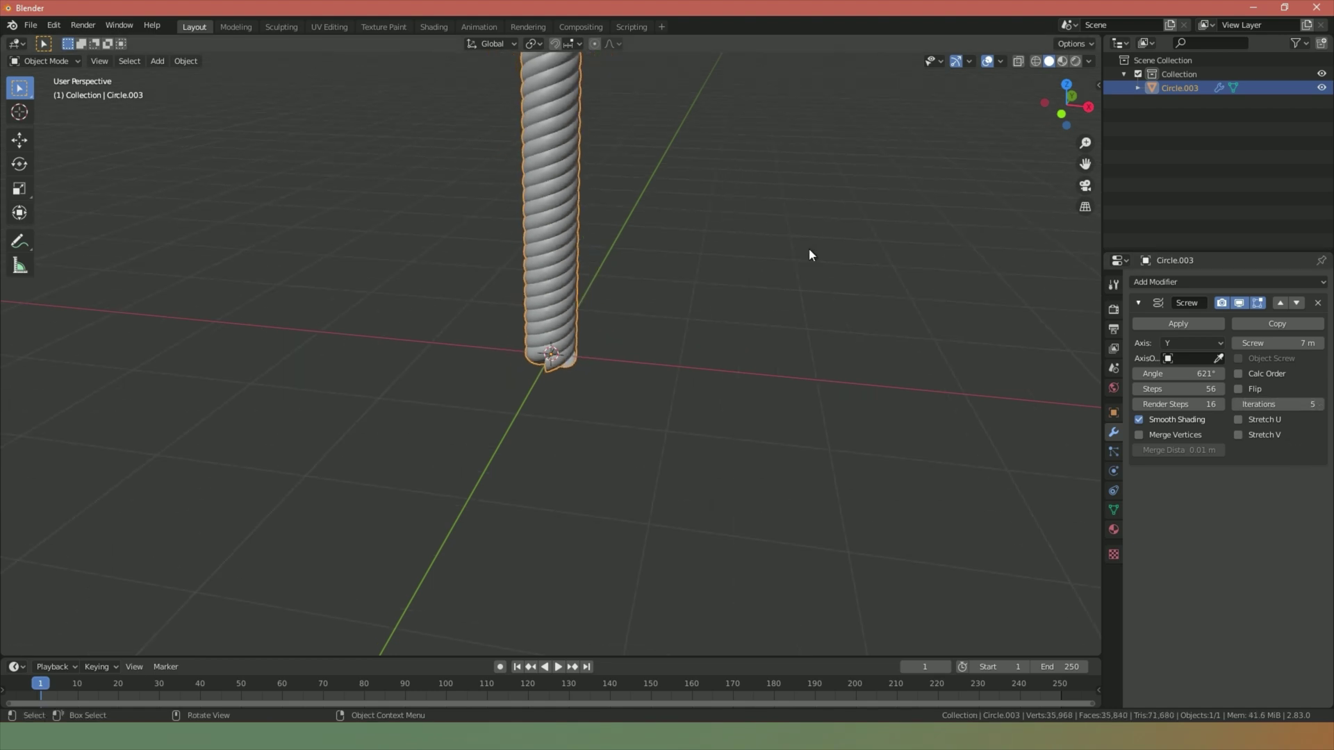
key(ctrl+z)
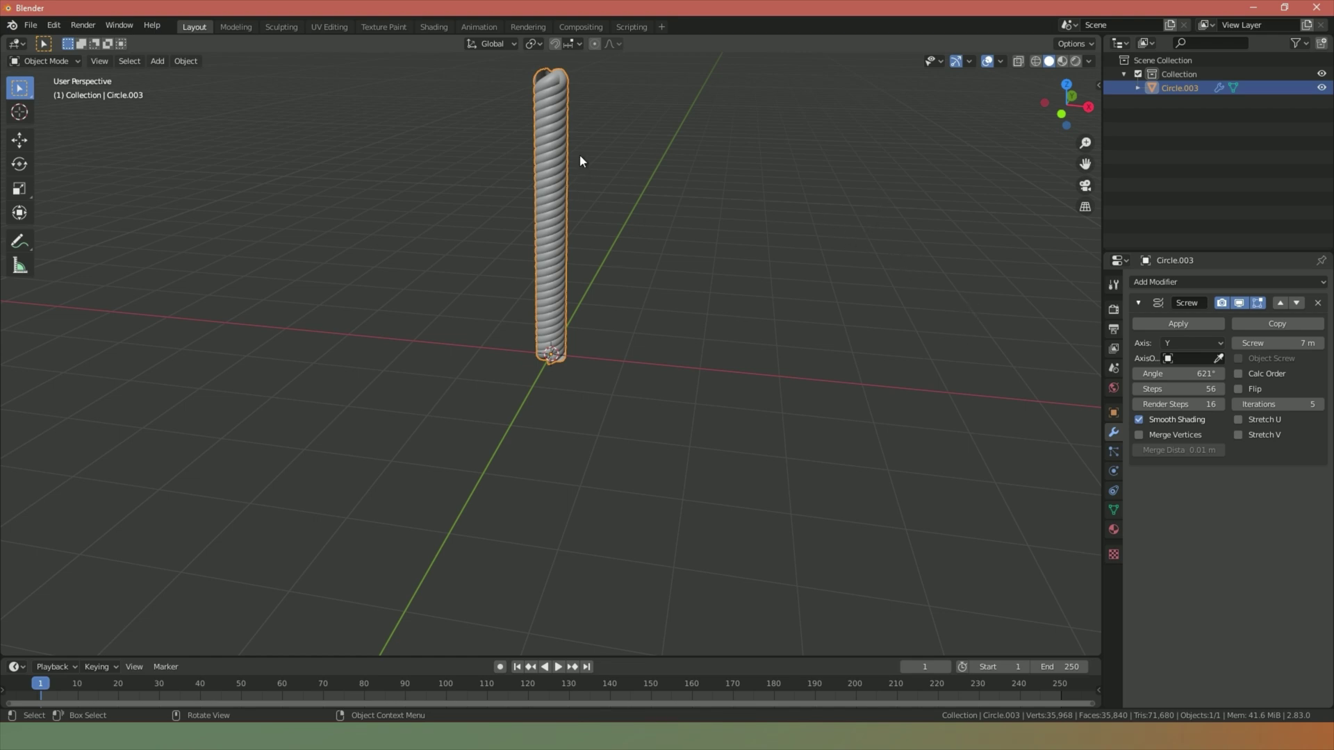
middle_drag(773, 206, 749, 263)
click(749, 258)
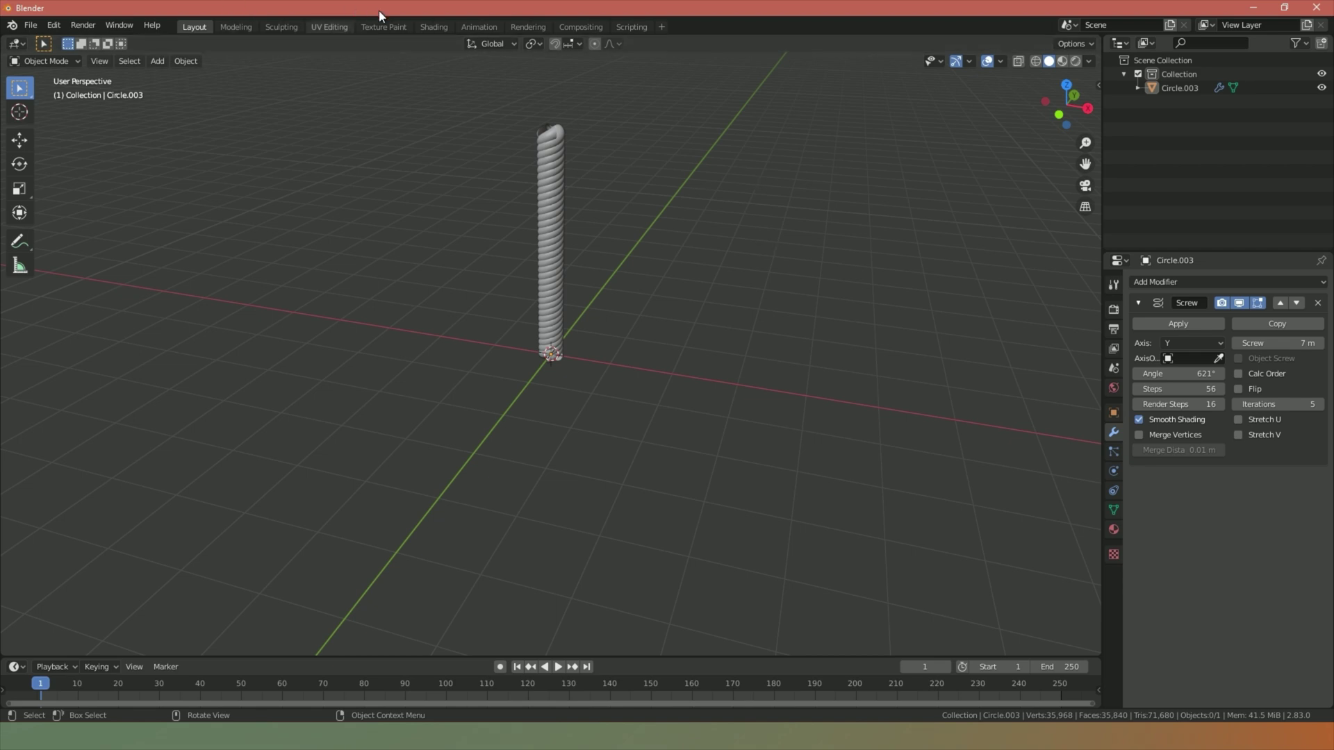
Add a Bezier curve and, in Edit Mode, drag its right end point upward.
click(157, 61)
mouse_move(168, 95)
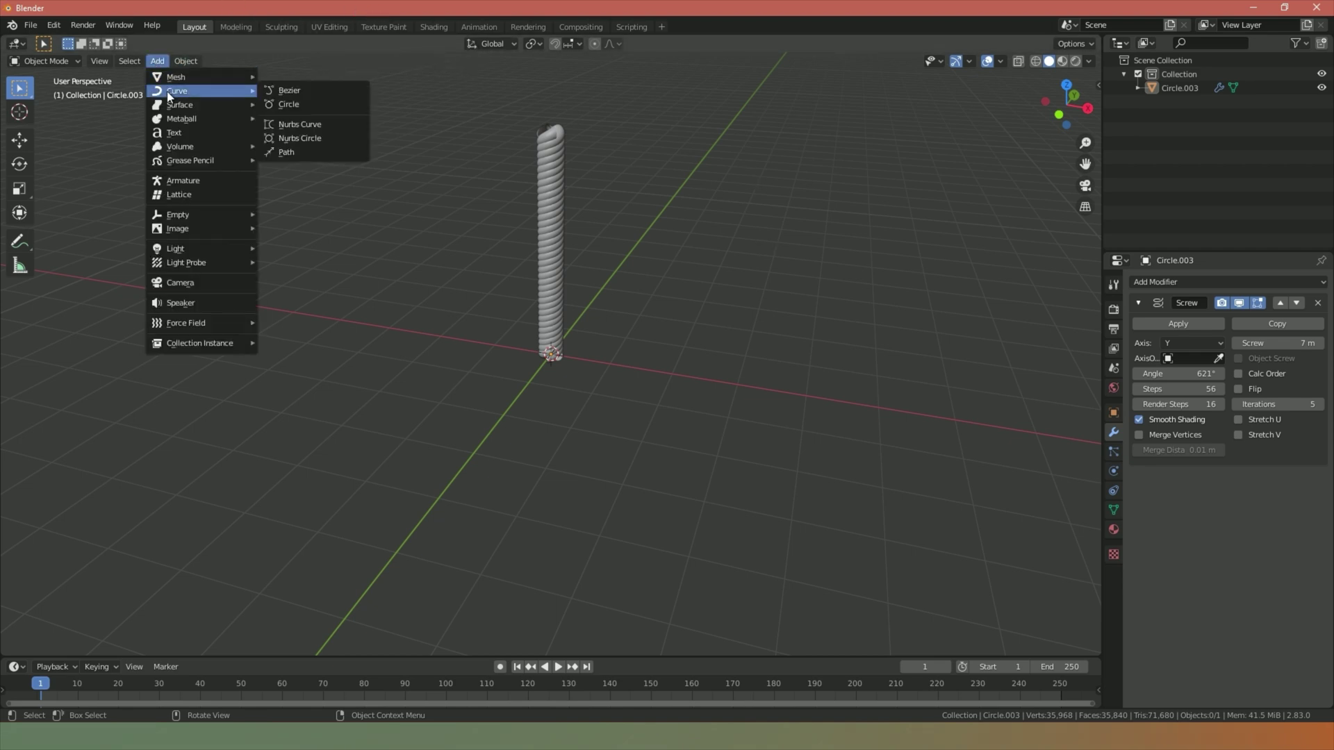
click(302, 91)
key(Tab)
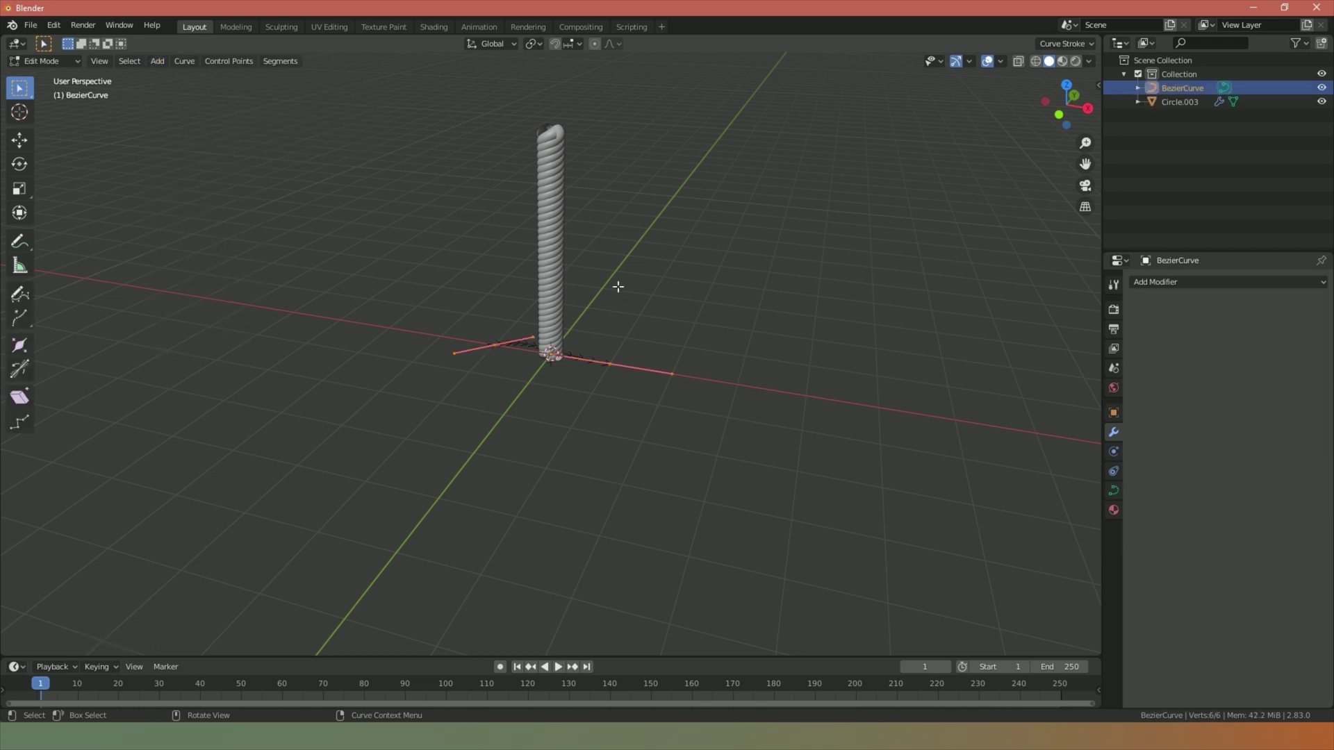
click(609, 363)
drag(609, 364, 653, 300)
Extrude four more points to form a zigzagging path.
key(e)
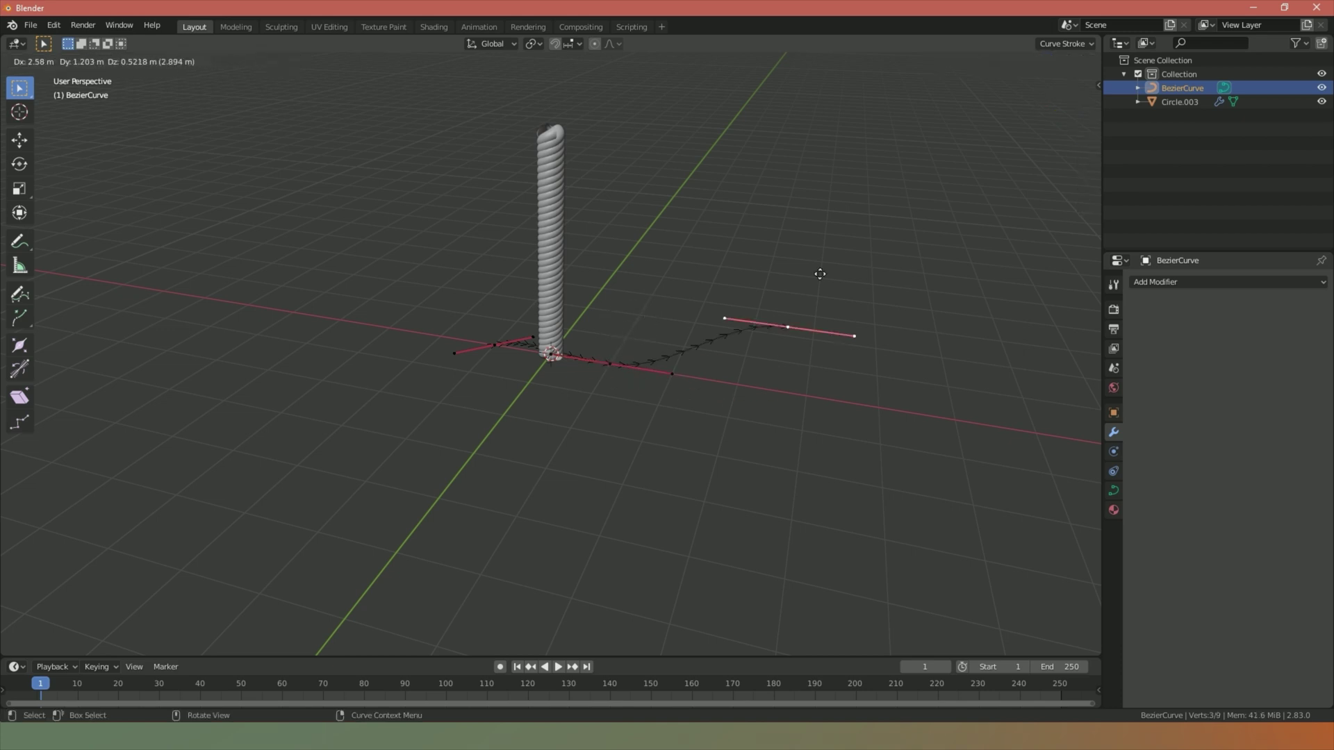
click(715, 207)
key(e)
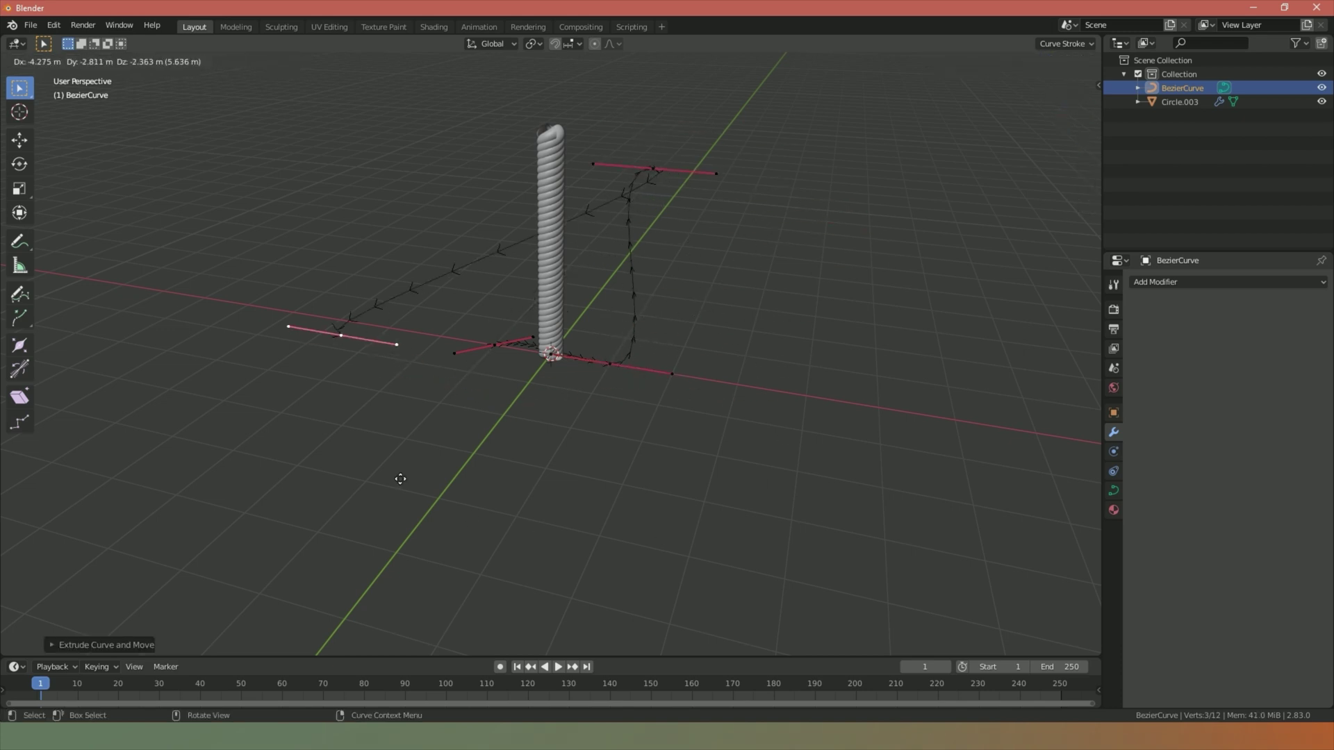
click(834, 534)
key(e)
click(546, 572)
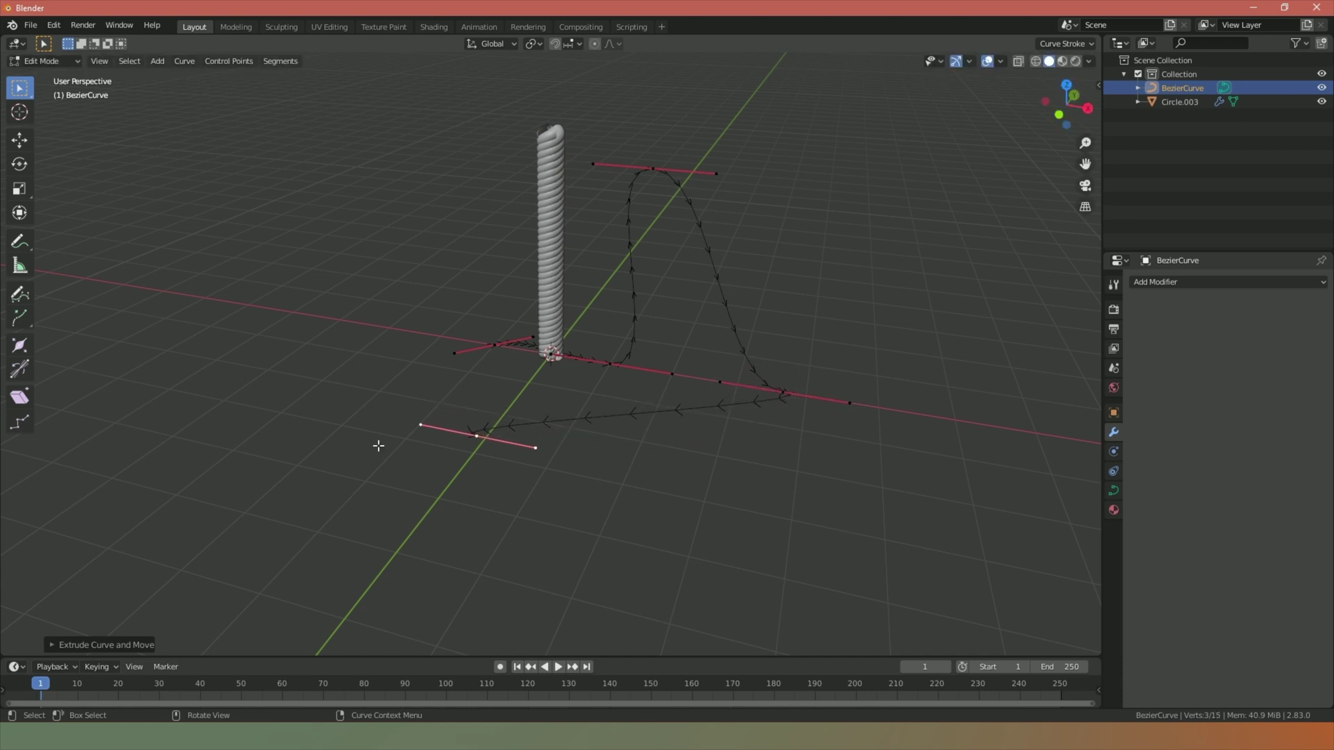
key(e)
click(405, 343)
Inspect the path, then undo back to the coil without the curve.
click(445, 272)
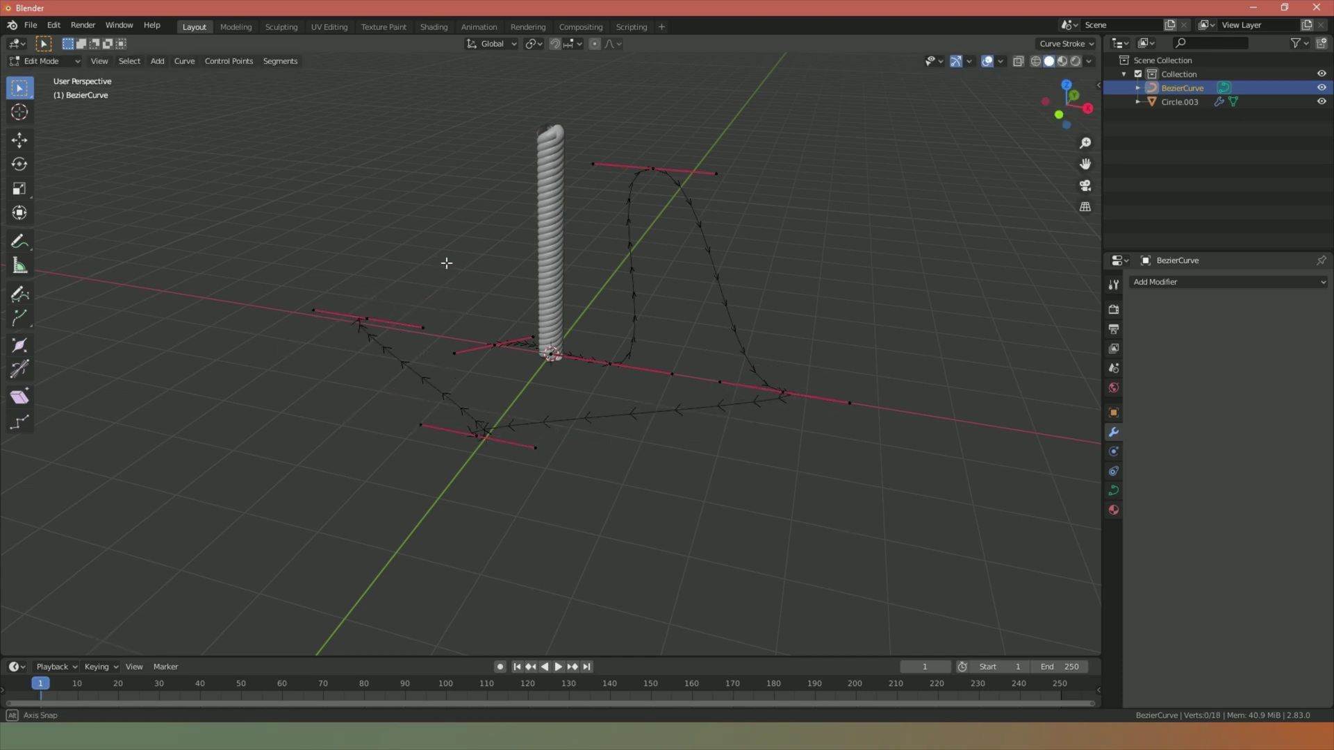
middle_drag(444, 262, 470, 257)
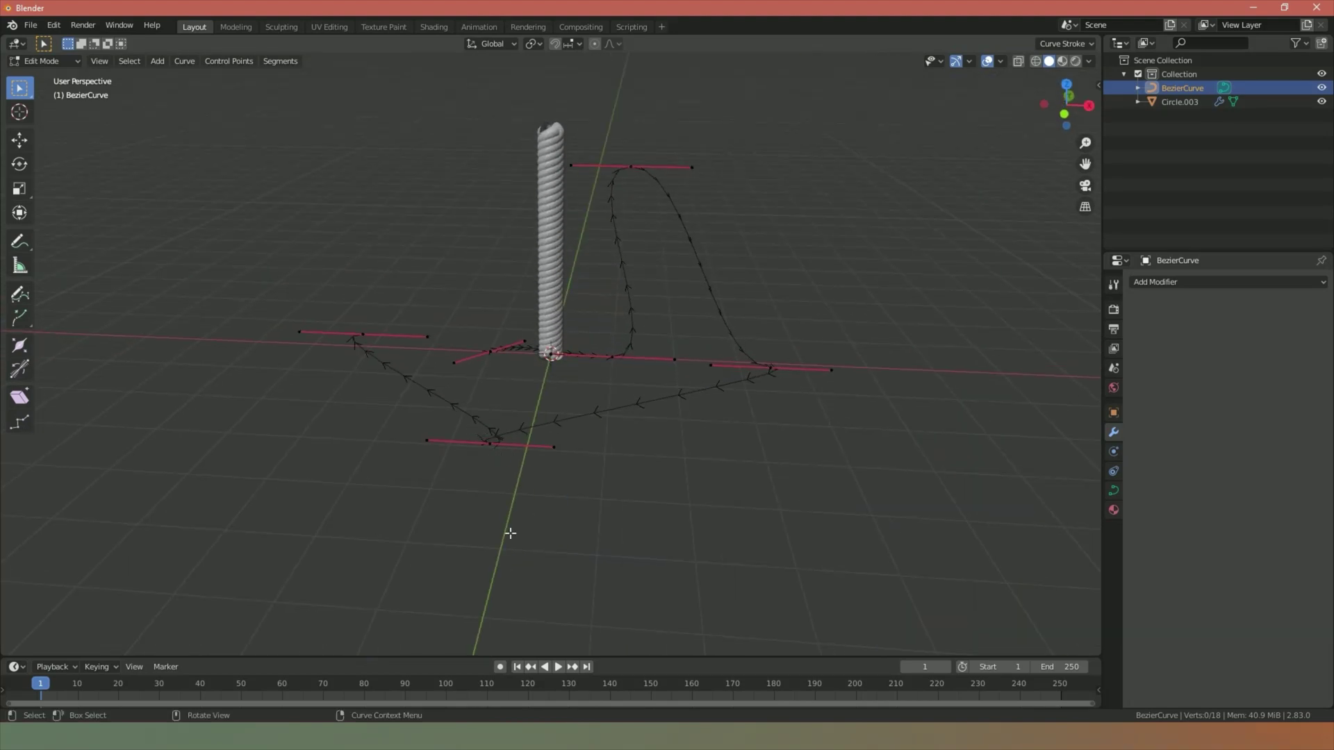
middle_drag(509, 533, 495, 396)
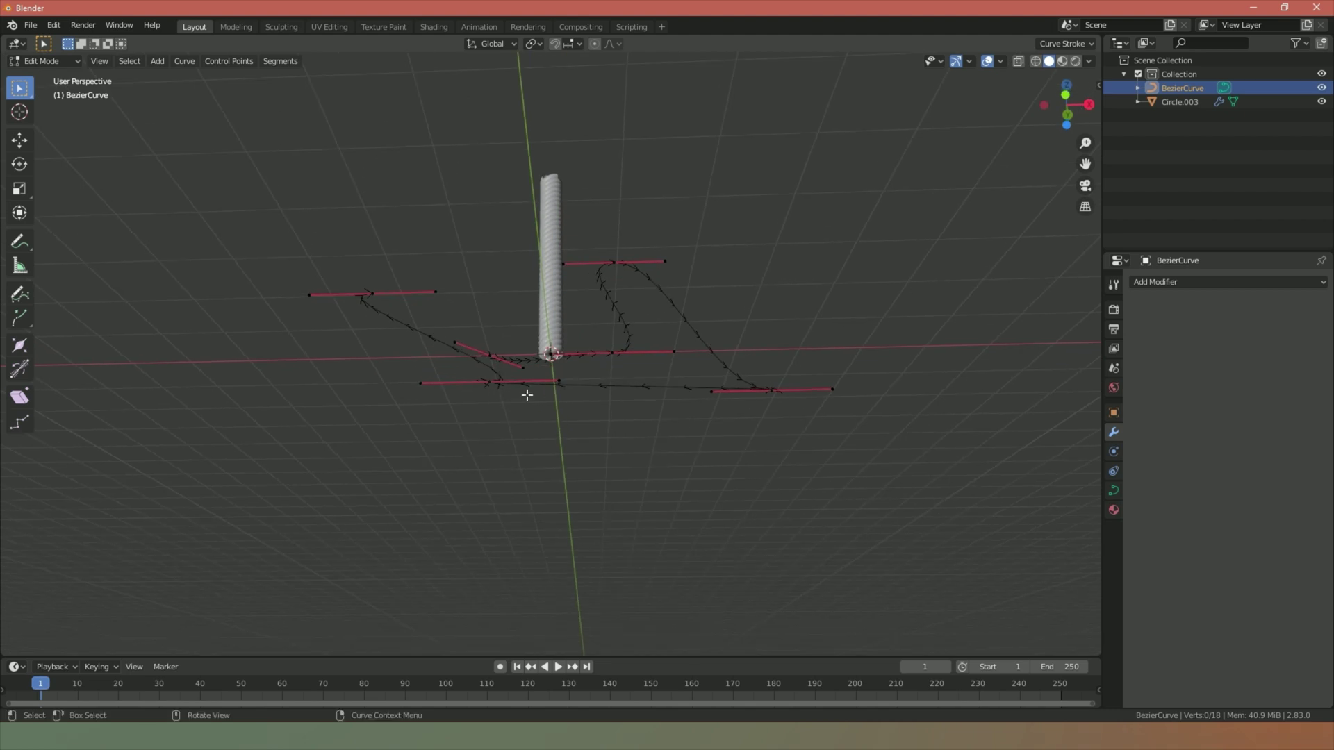
middle_drag(614, 410, 598, 493)
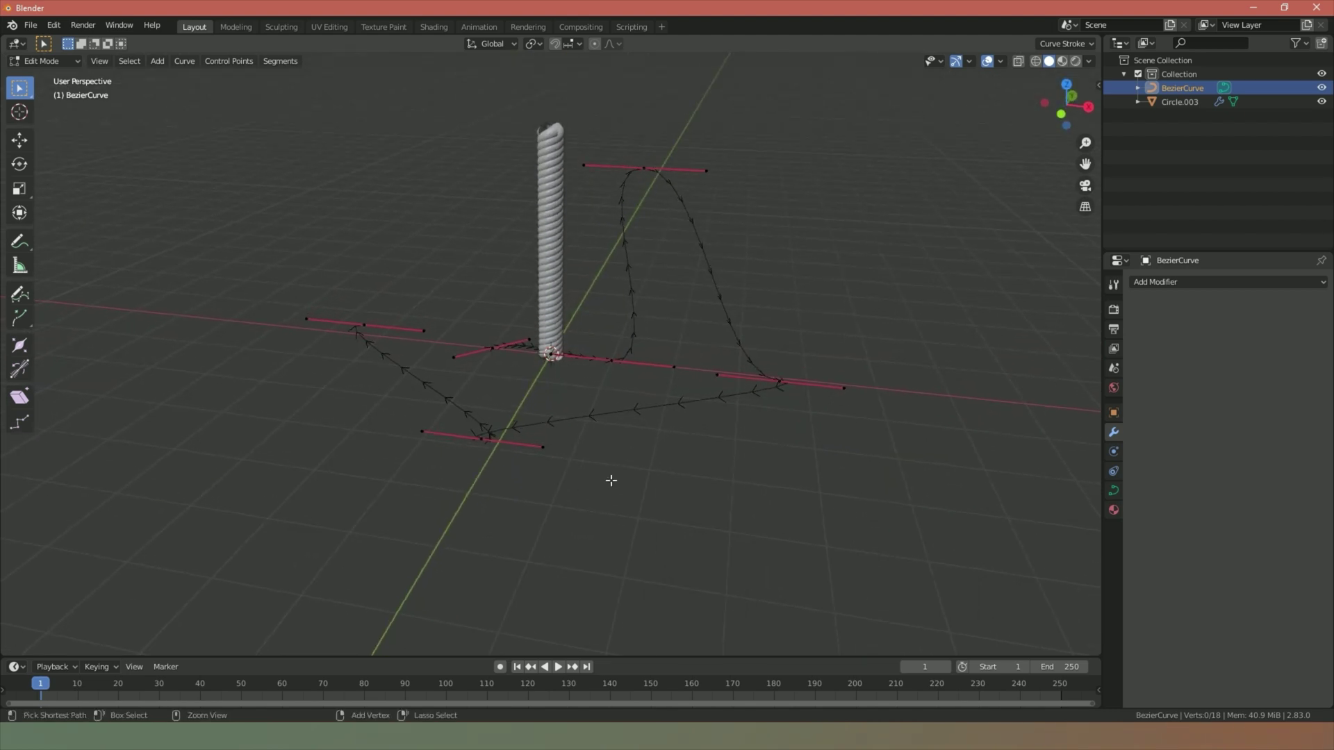
key(ctrl+z)
key(ctrl+z)
key(ctrl+z)
key(ctrl+z)
key(ctrl+z)
key(ctrl+z)
key(ctrl+z)
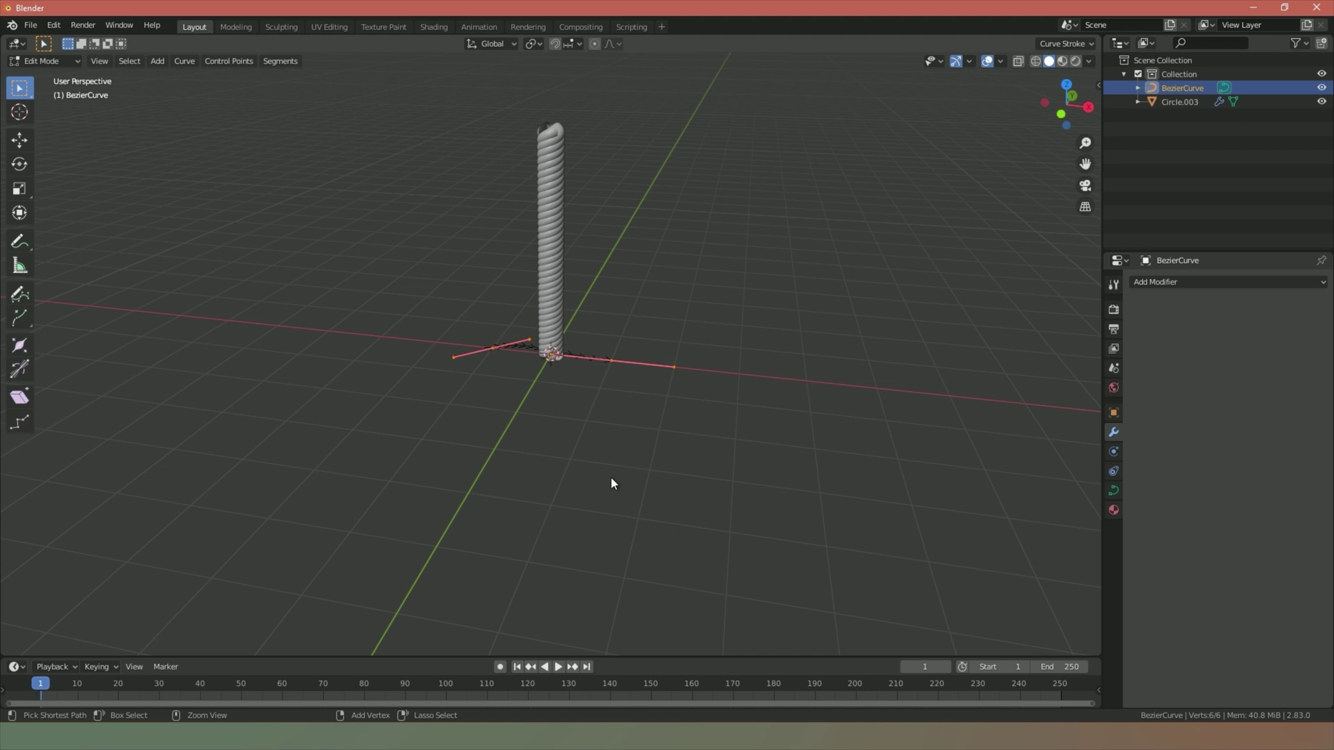
middle_drag(611, 478, 621, 437)
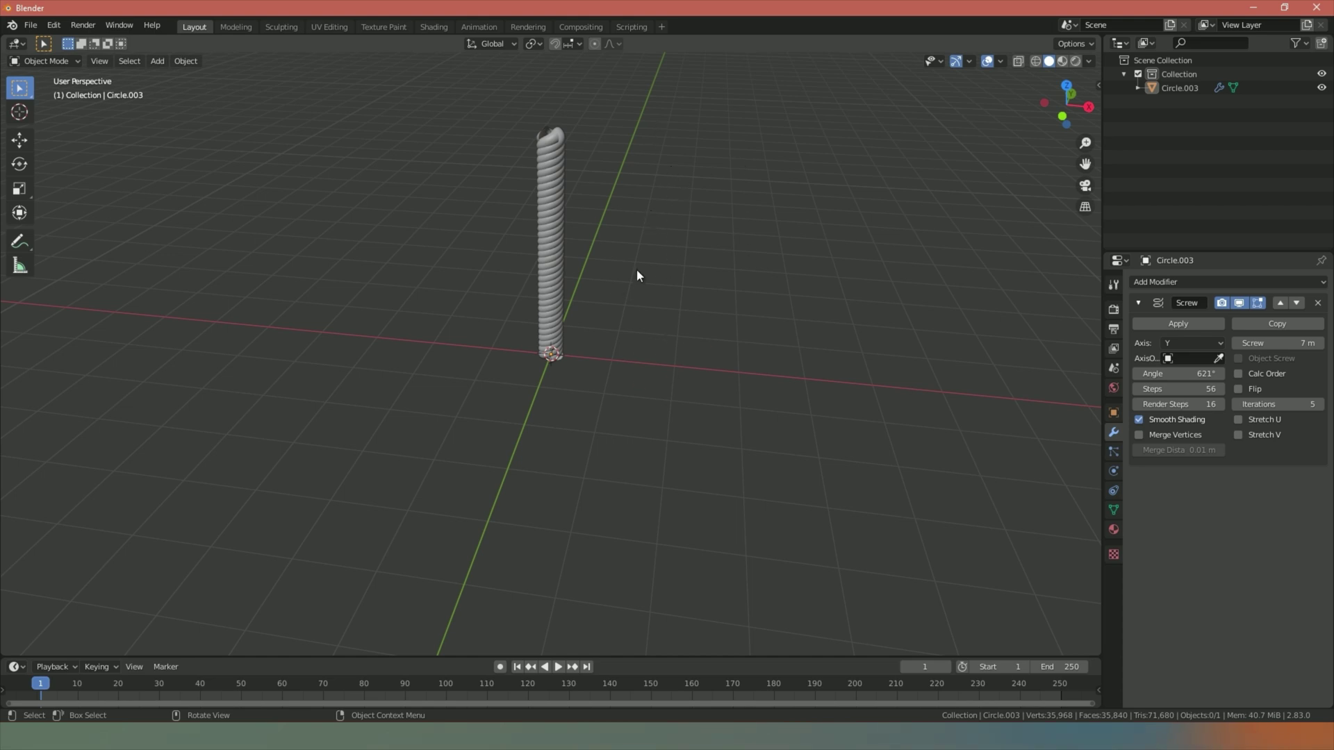
From top view, add a new Bezier curve at the origin and zoom in.
key(KP_7)
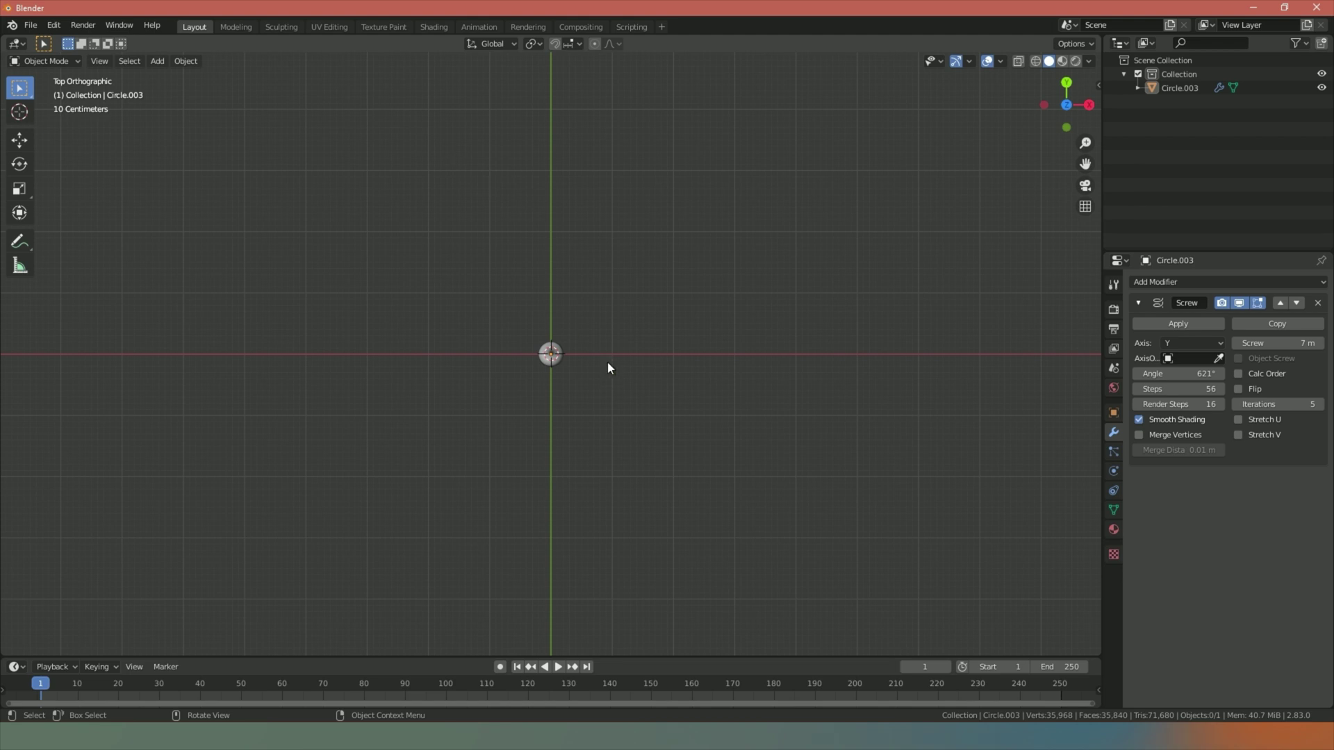
click(157, 62)
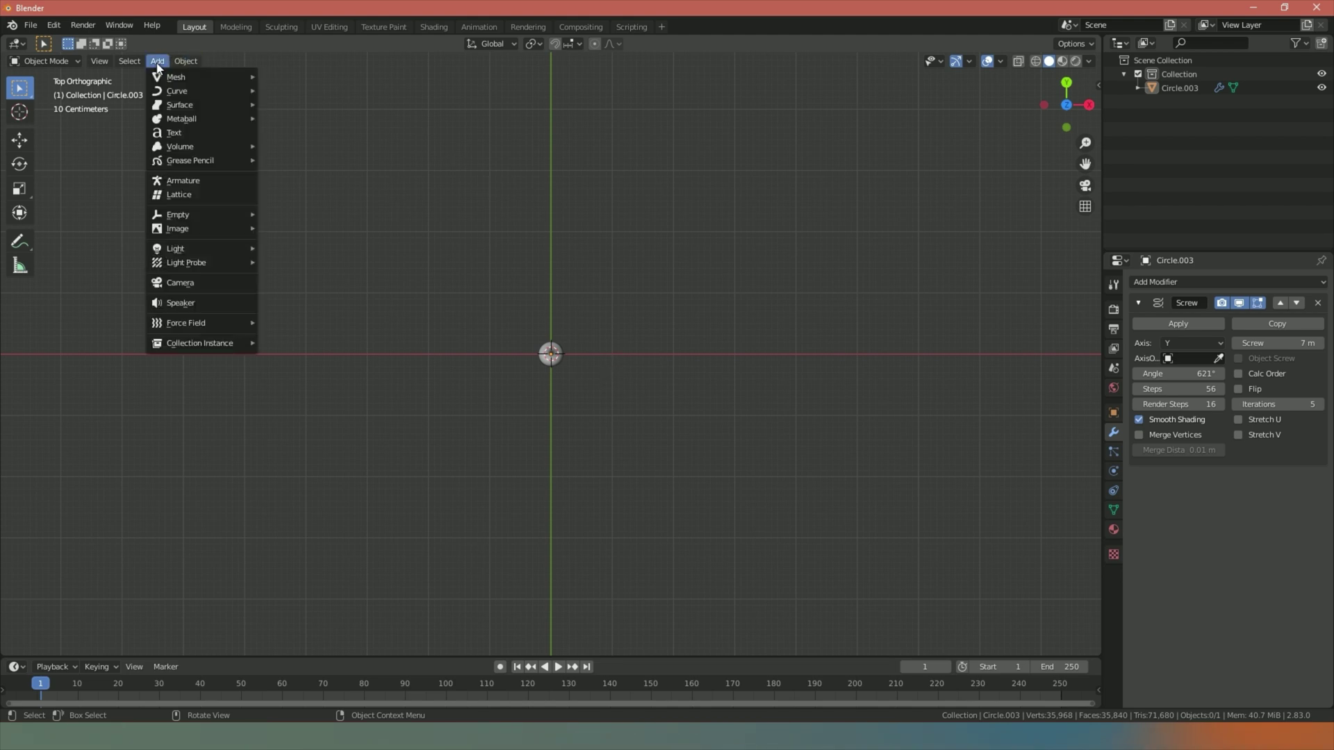
mouse_move(186, 91)
click(328, 93)
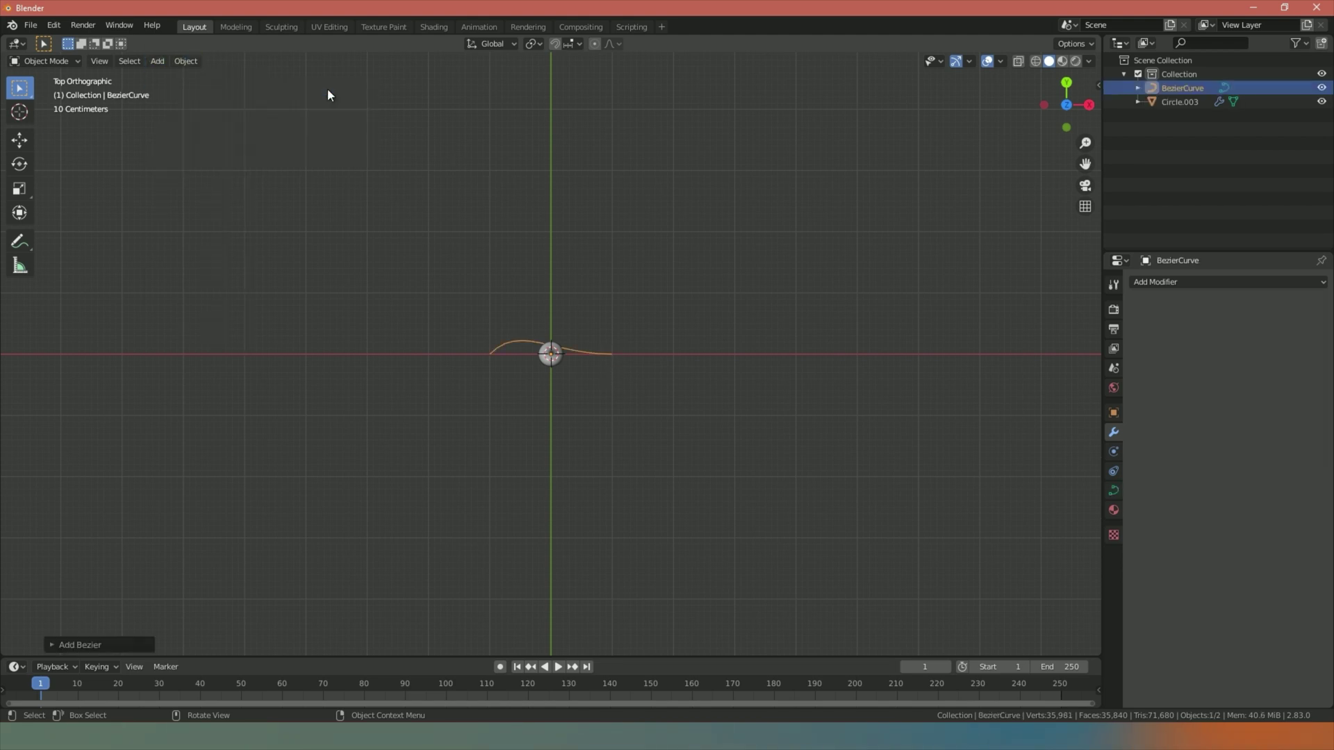
scroll(624, 346, up, 2)
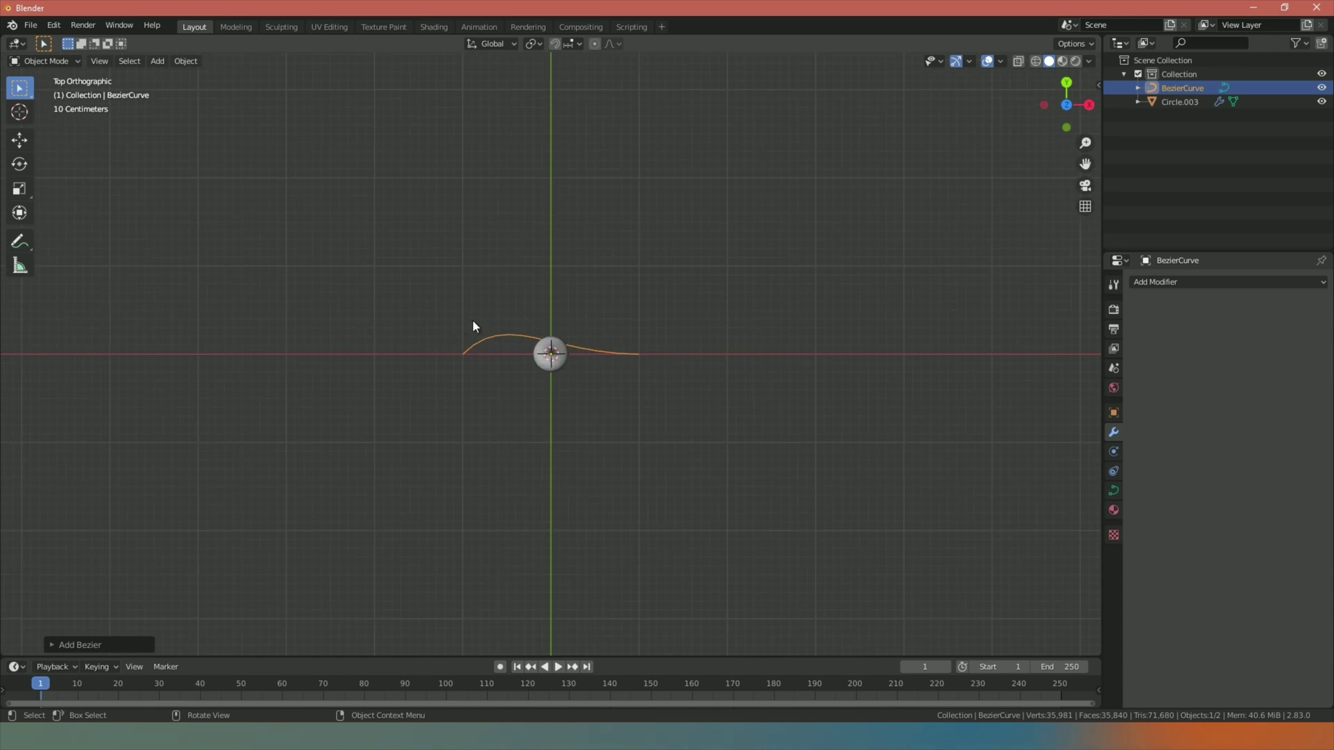
In curve Edit Mode, drag the left point's upper handle up to a steep, near-vertical angle.
key(Tab)
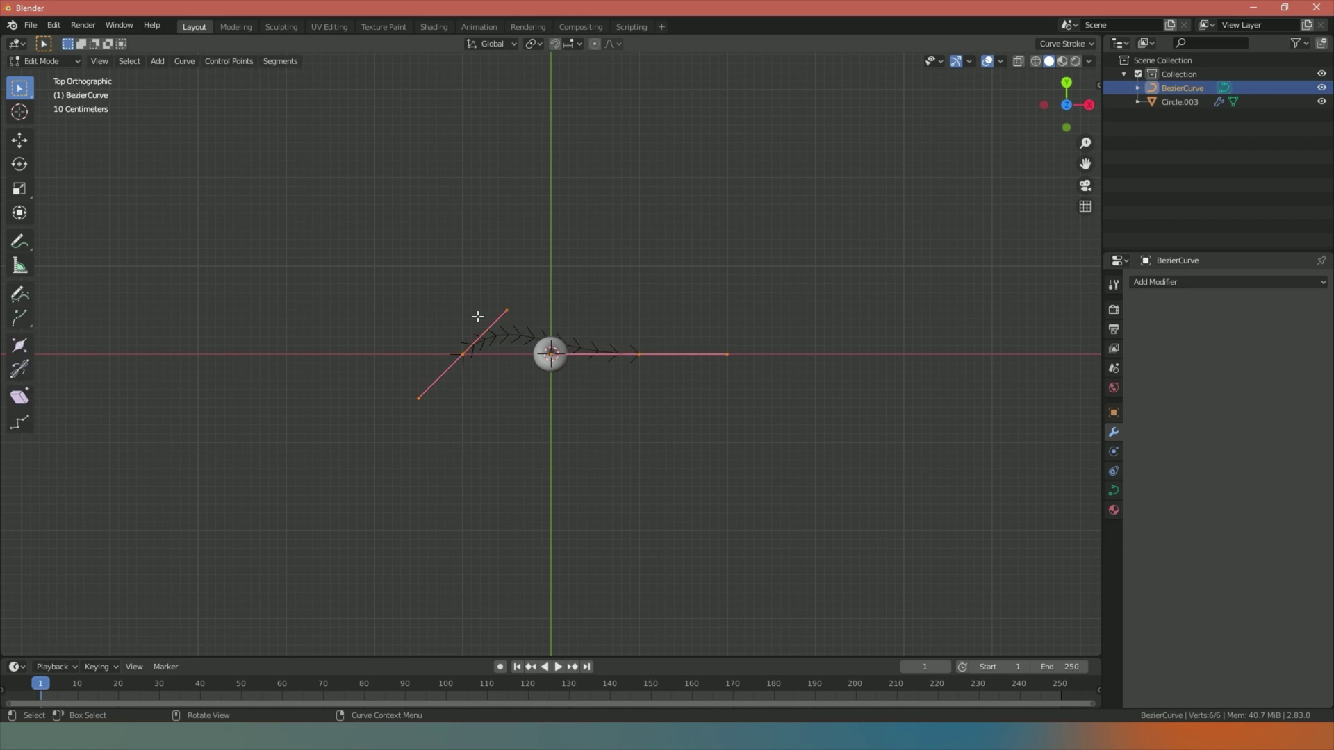
scroll(493, 319, up, 5)
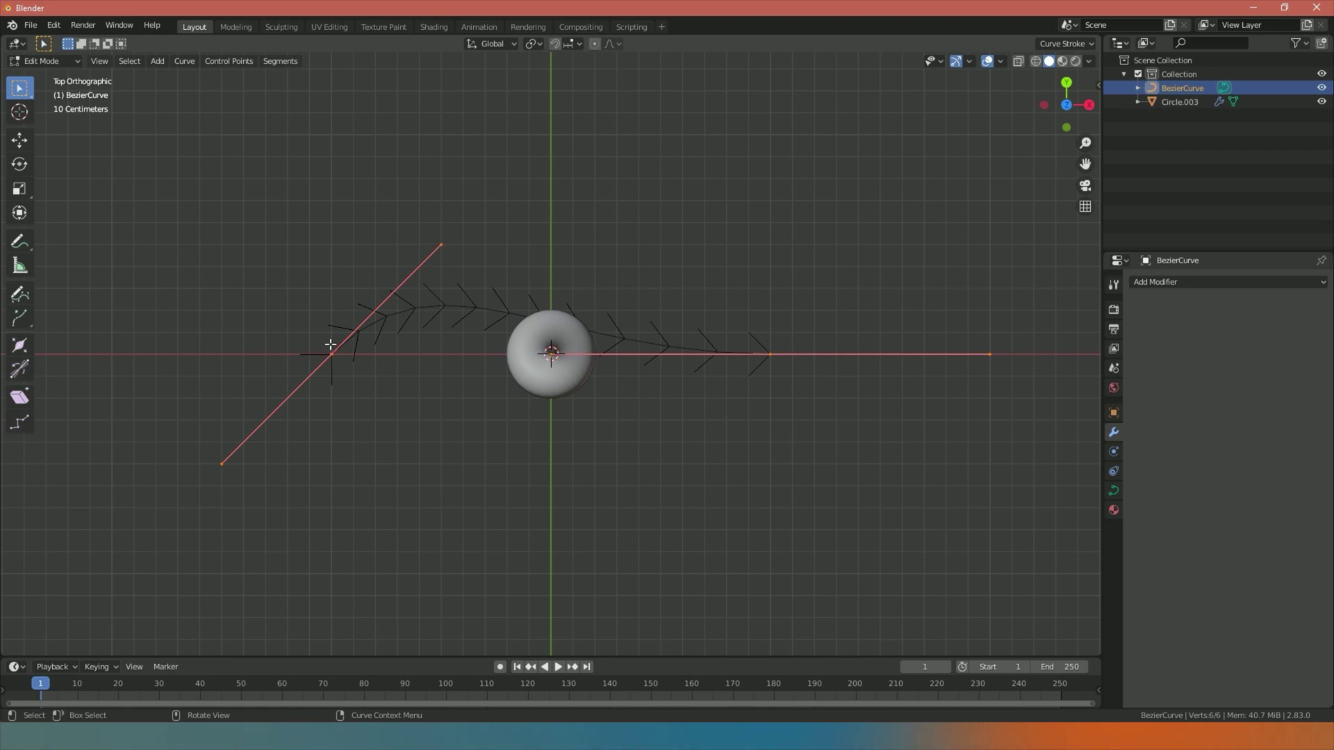
click(331, 354)
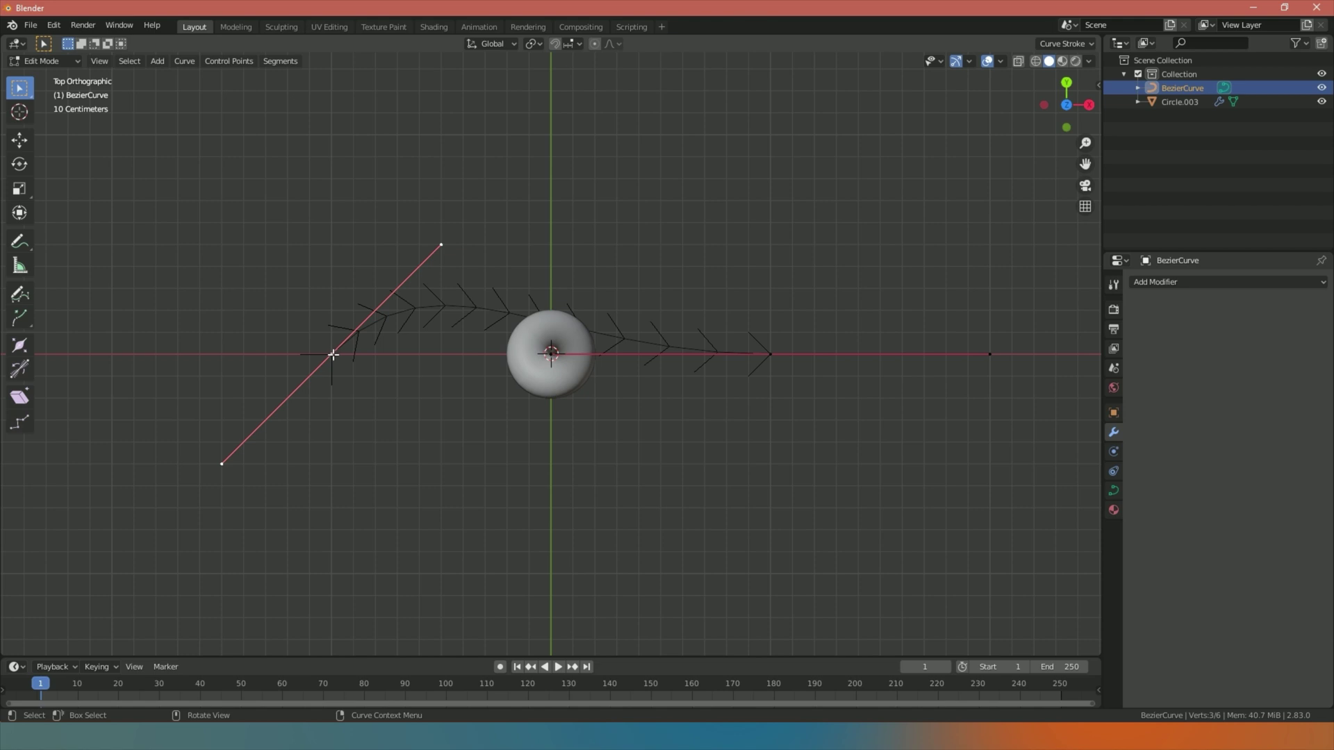
click(771, 354)
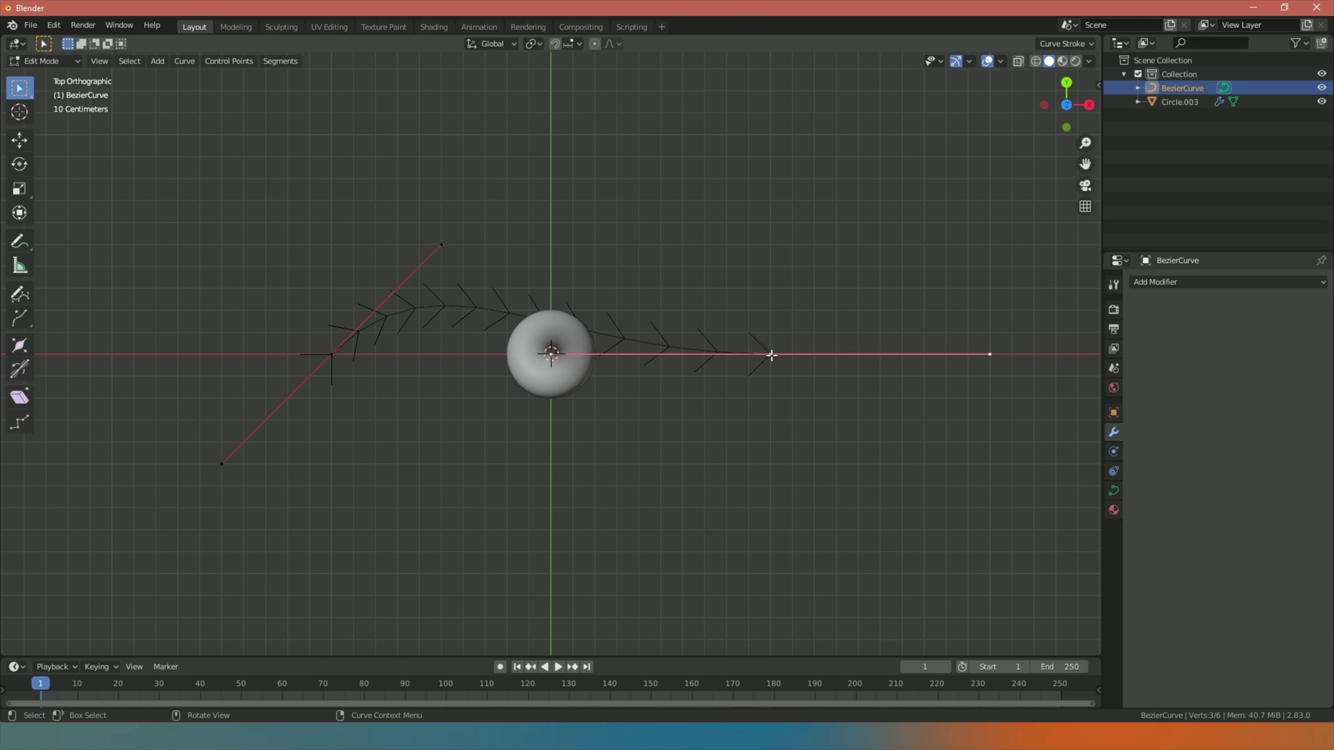
click(440, 243)
key(g)
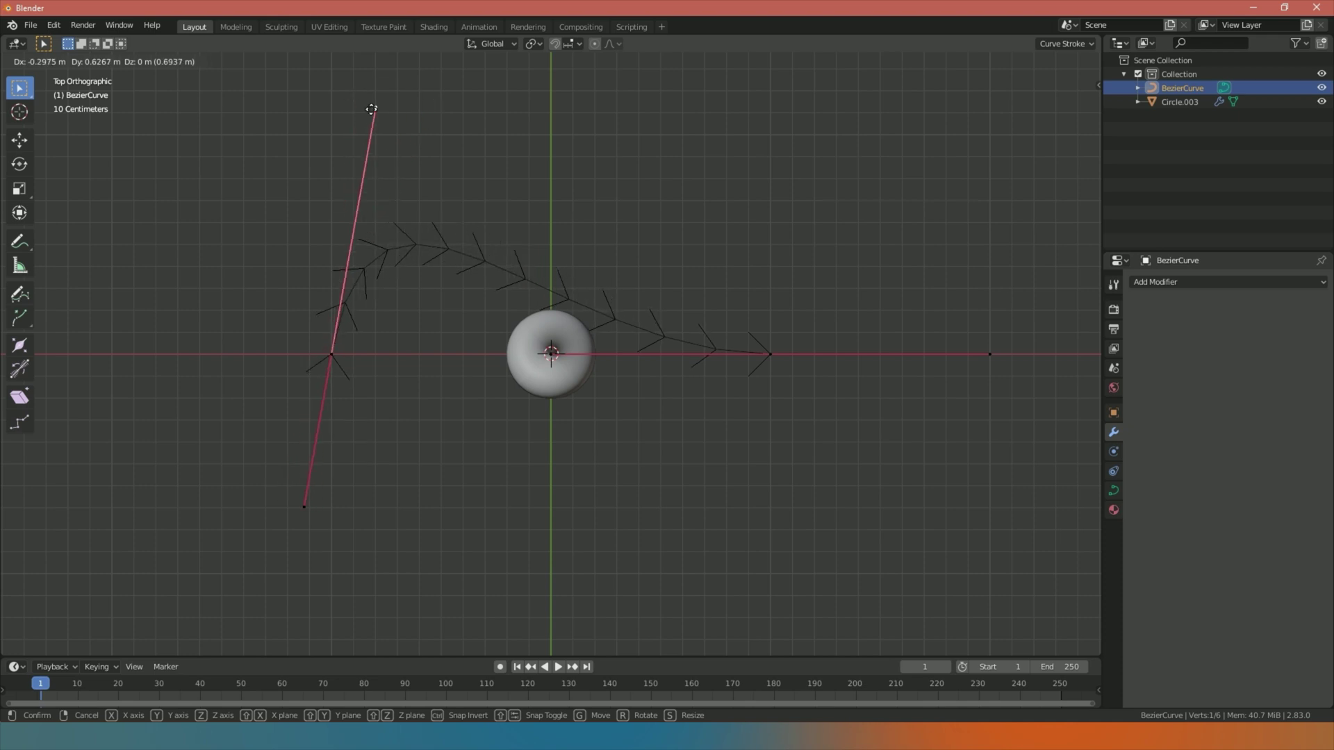
click(396, 114)
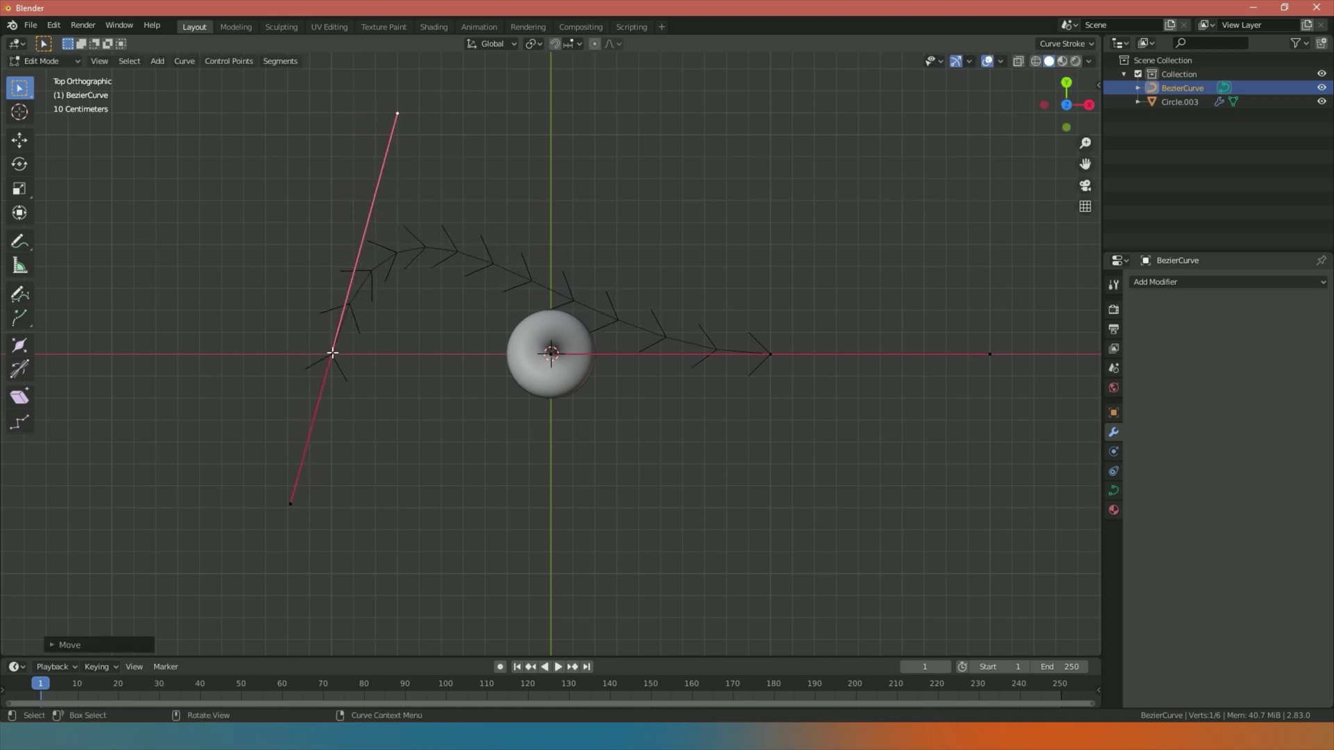
Shift the left control point slightly leftward, then select the right control point.
click(333, 354)
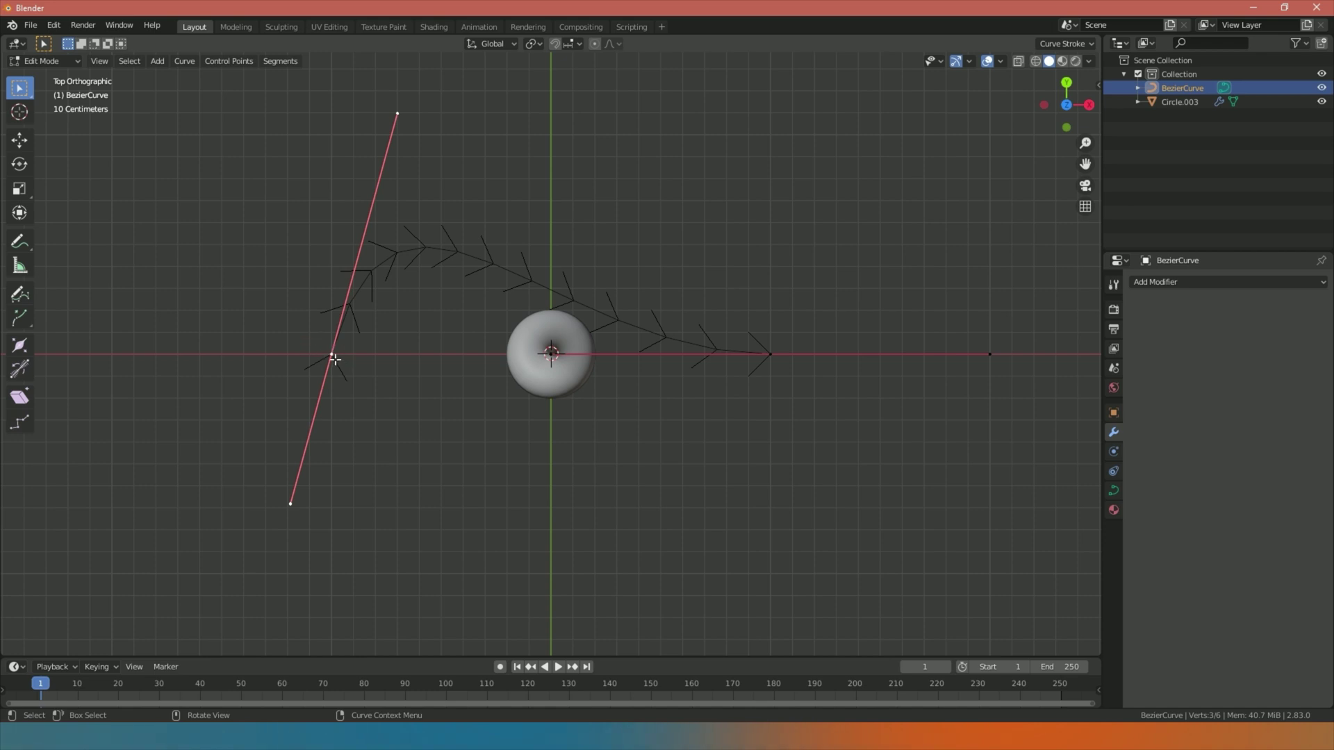
key(g)
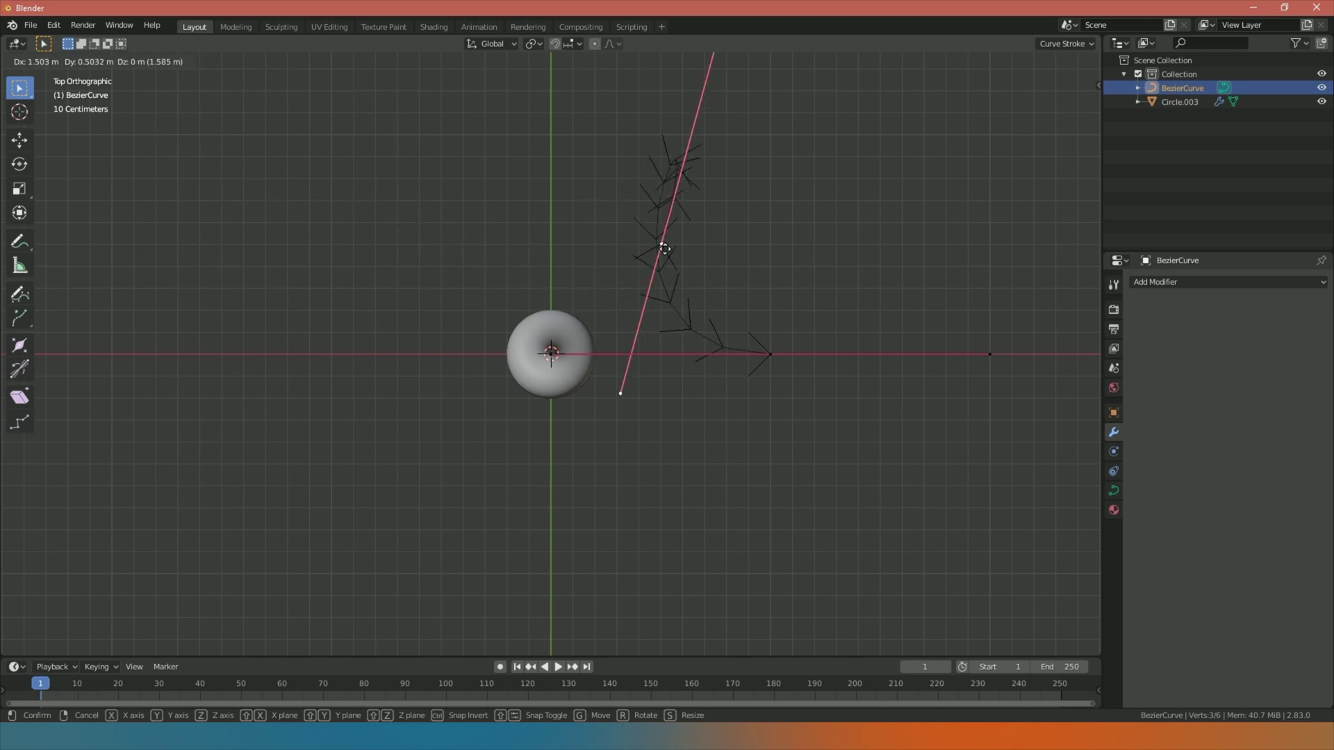
drag(664, 247, 313, 370)
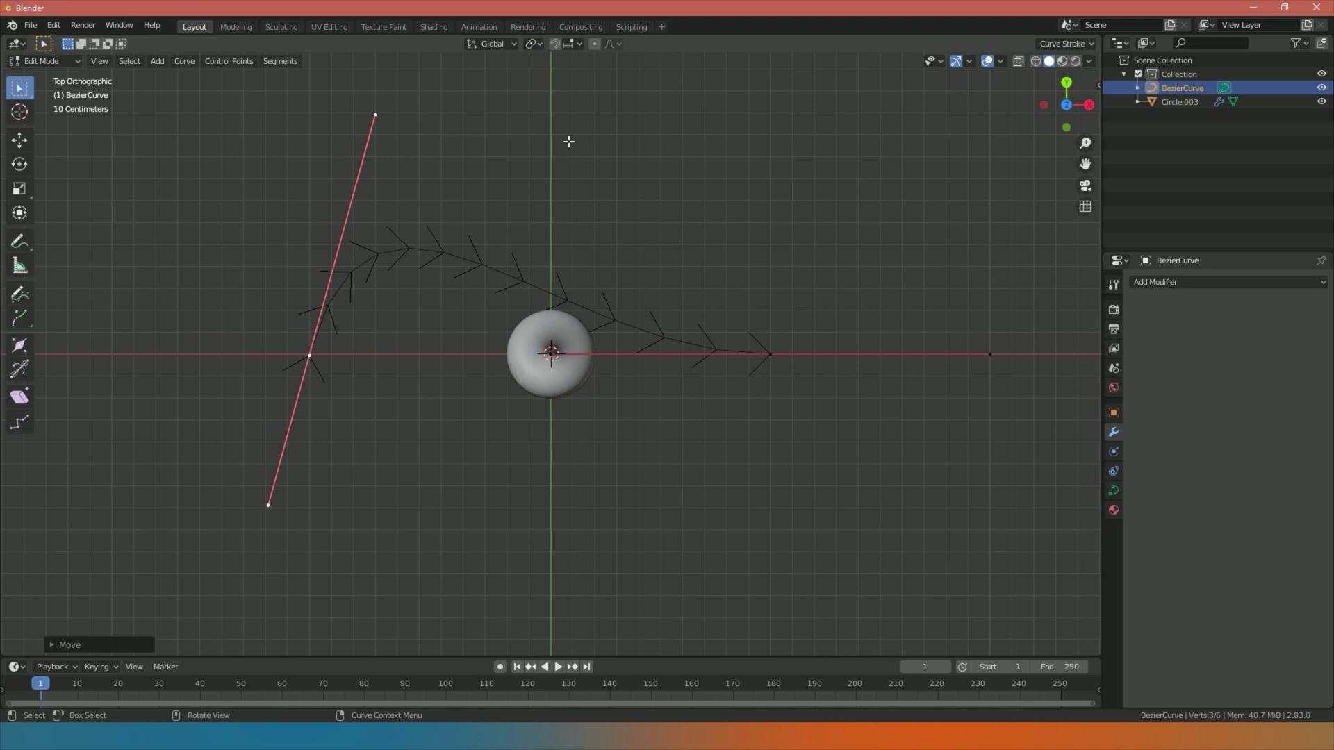
click(771, 352)
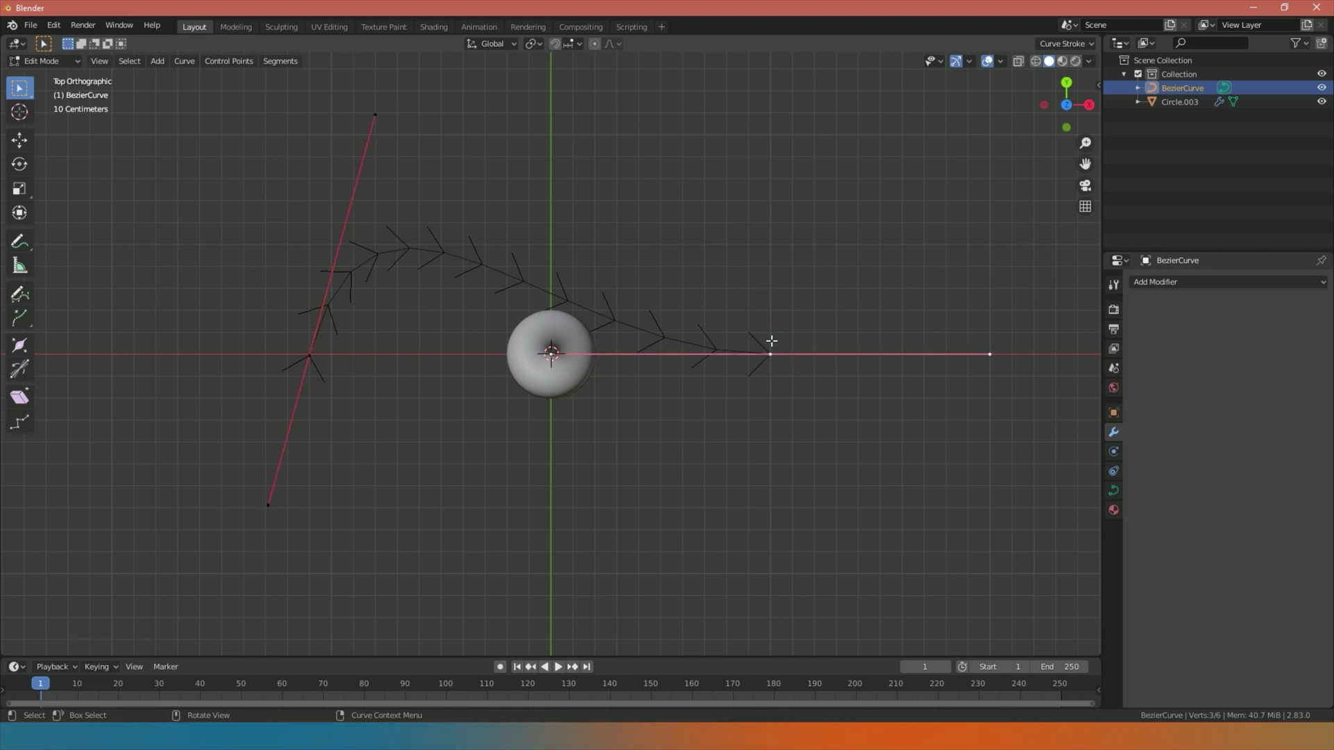
Rotate the handles of both the right and left points to stand vertical.
key(r)
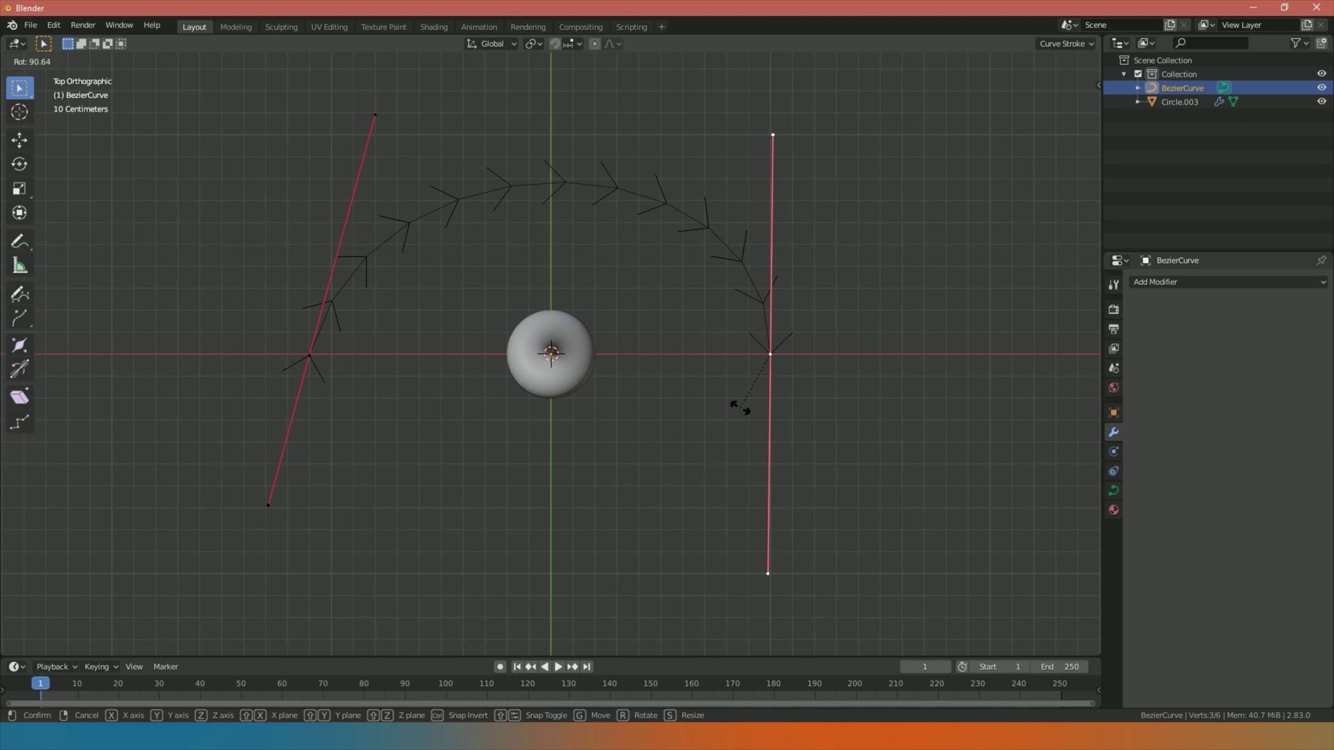
click(740, 409)
right_click(317, 310)
key(Escape)
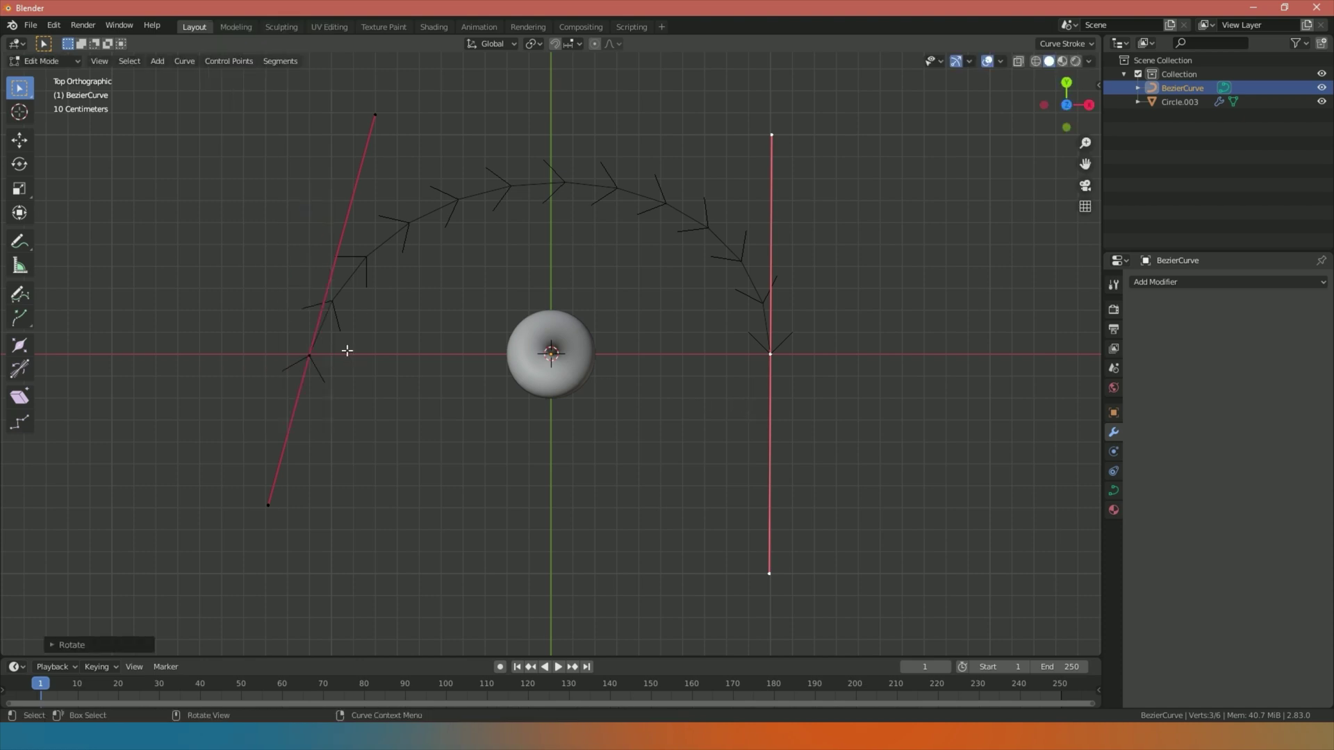
click(308, 357)
key(r)
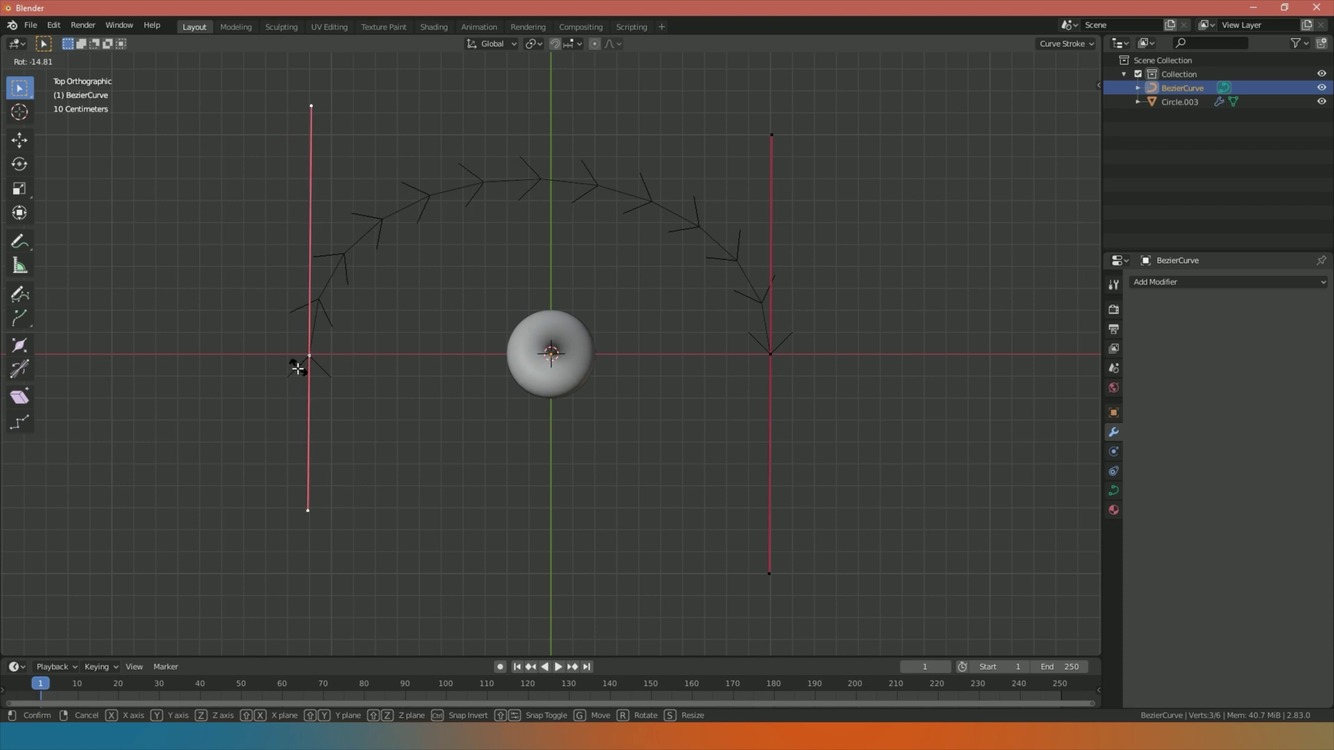
click(297, 369)
Extrude a new point from the right end below the coil with horizontal handles, and reposition it.
click(767, 353)
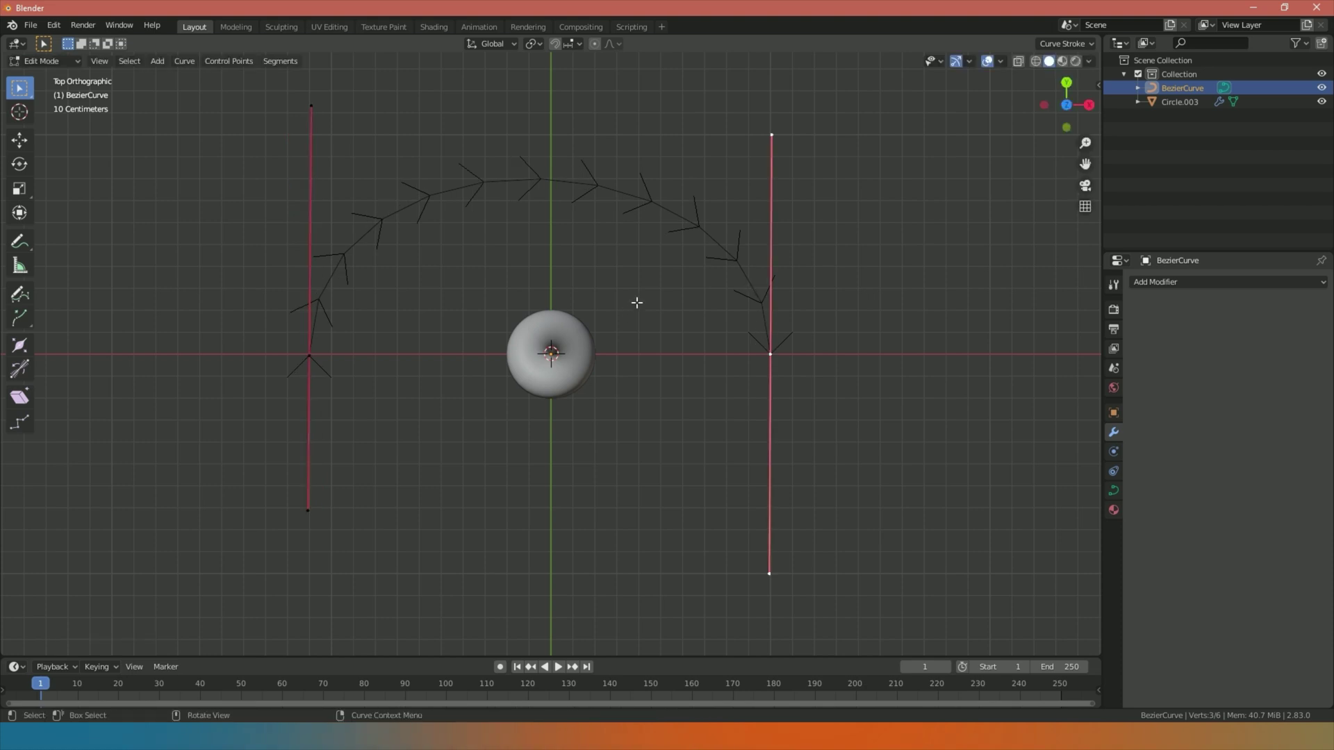
key(e)
key(e)
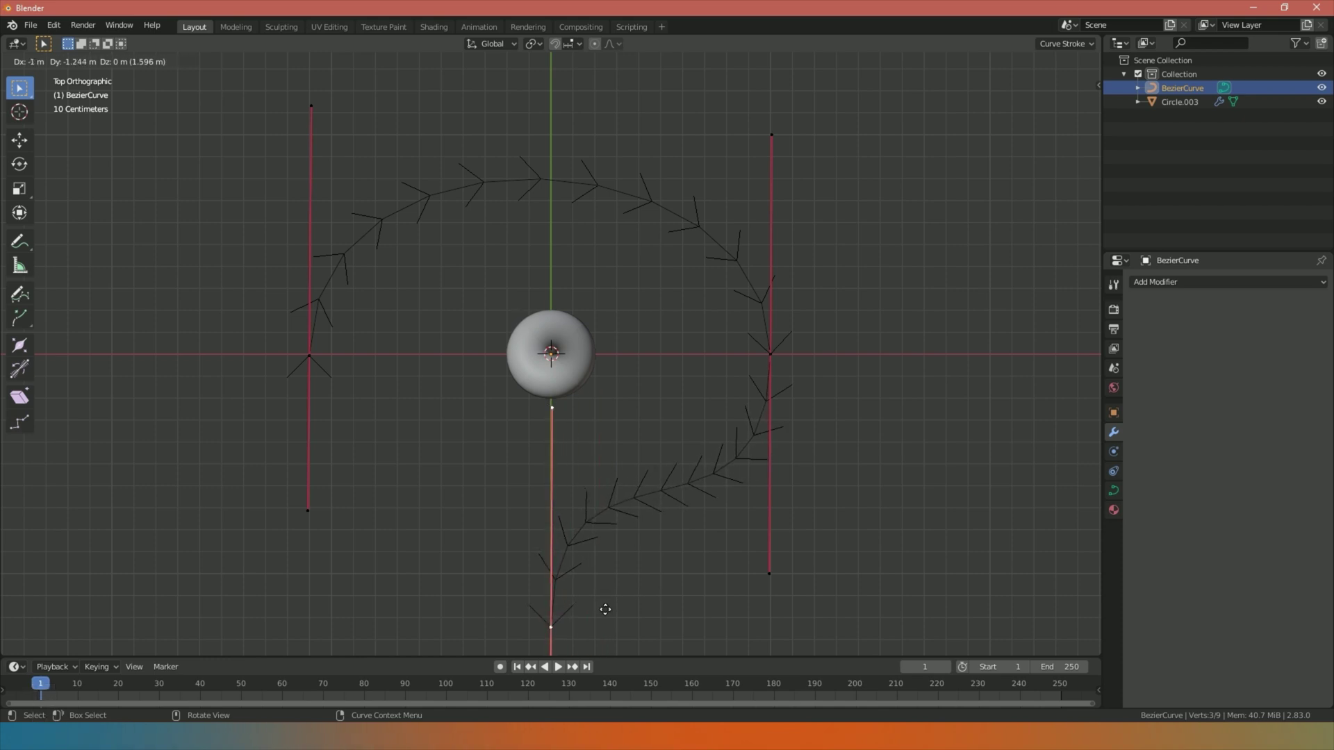
click(605, 609)
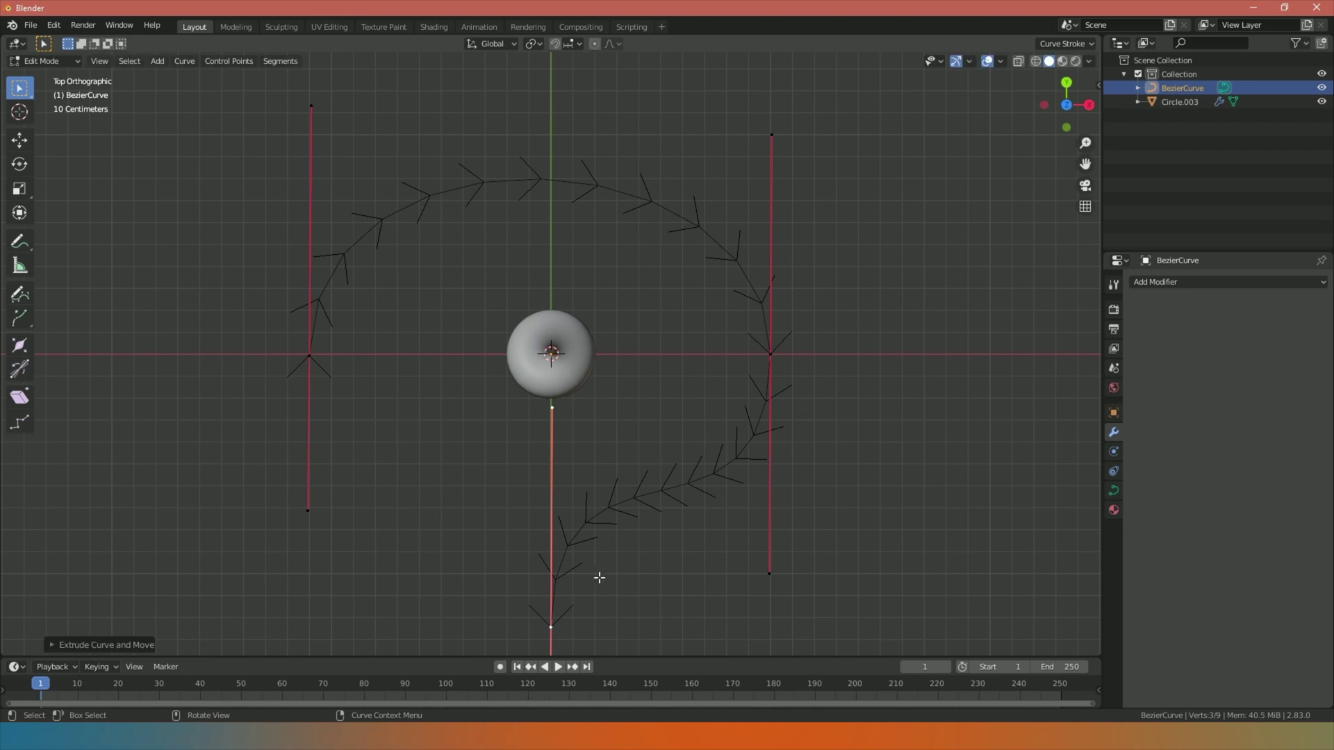
key(r)
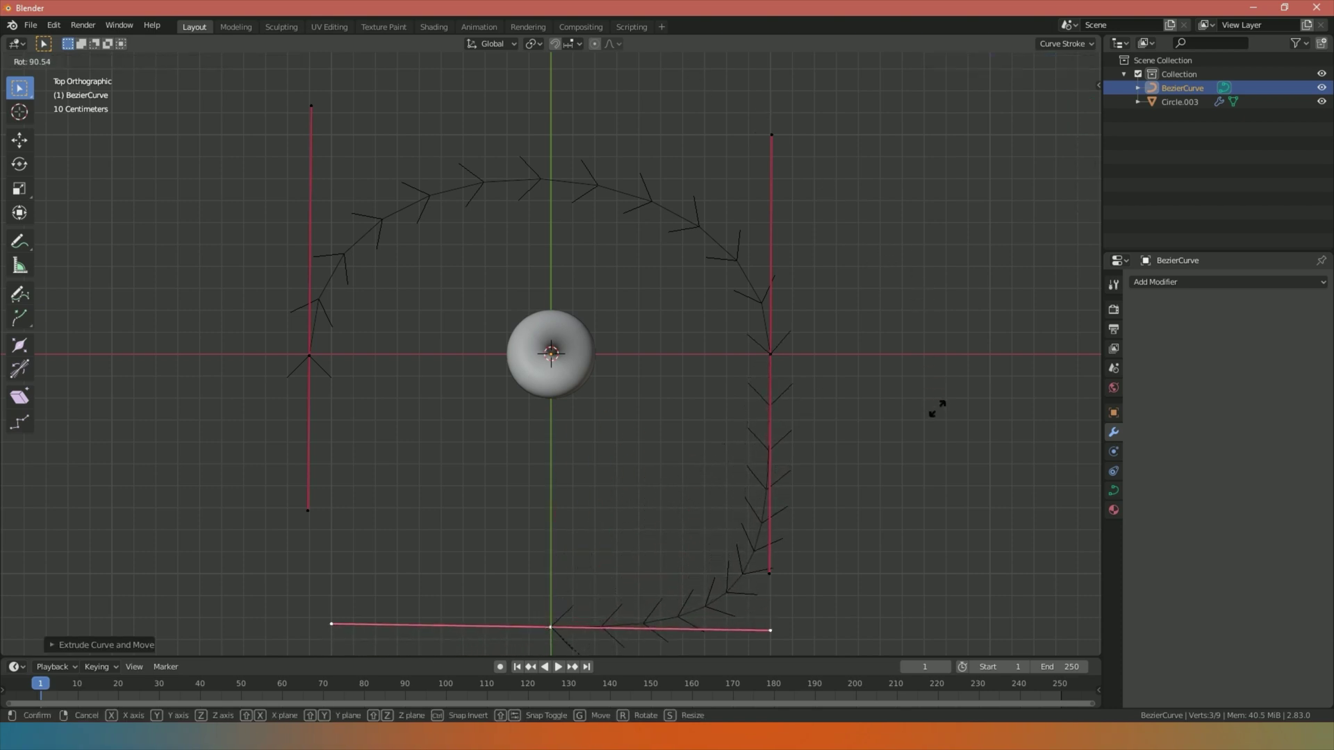
click(936, 410)
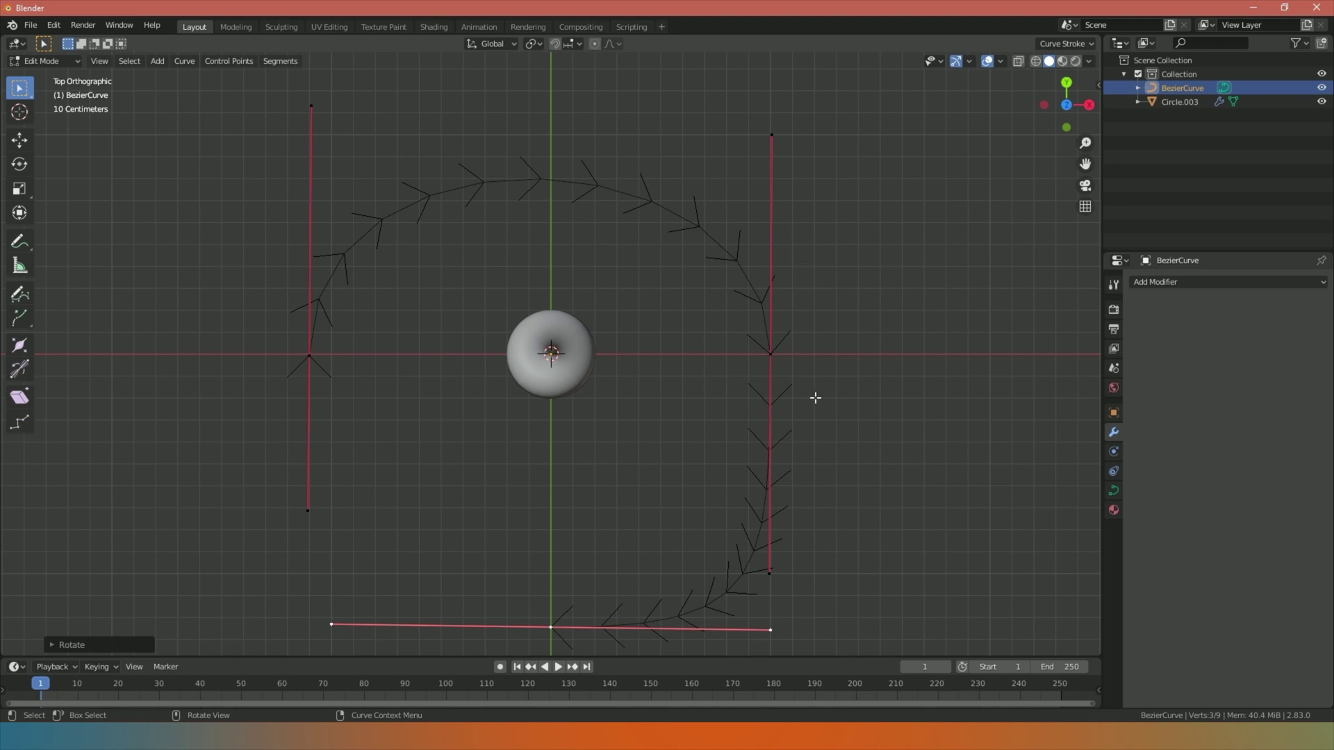
key(g)
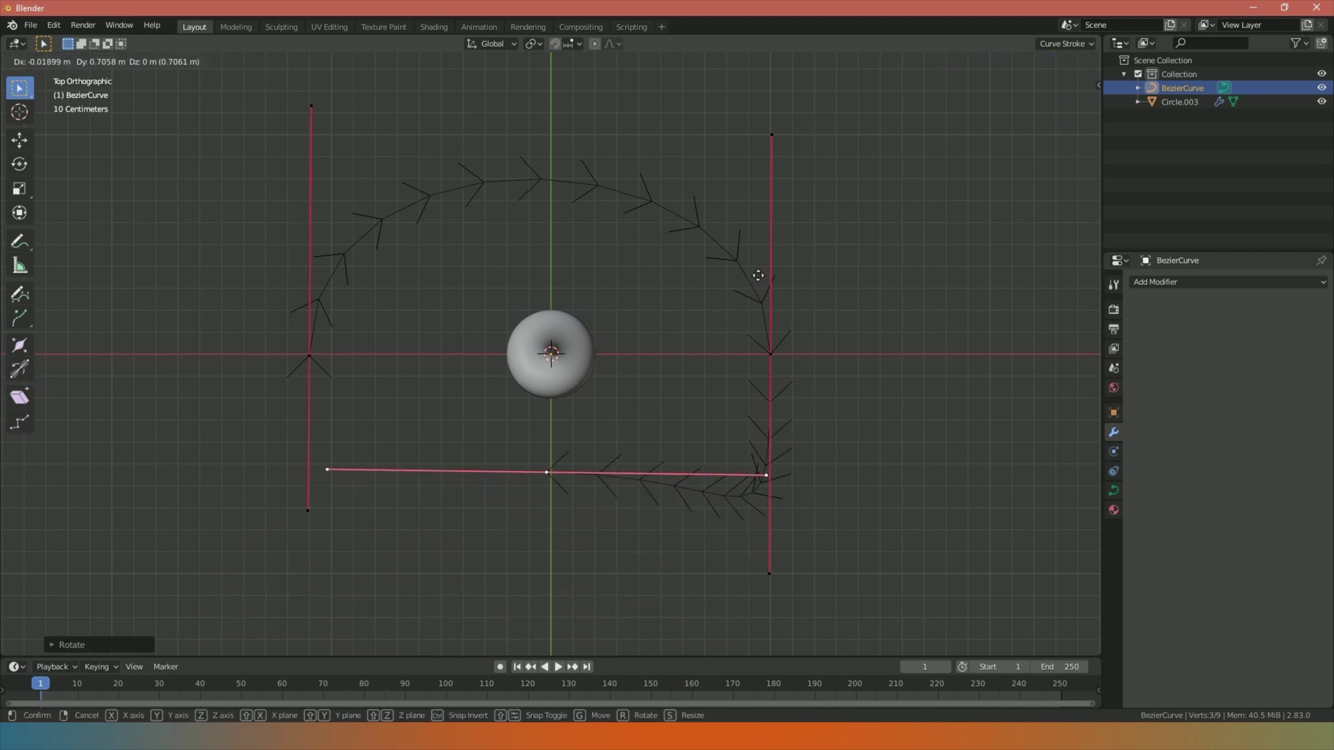
click(762, 409)
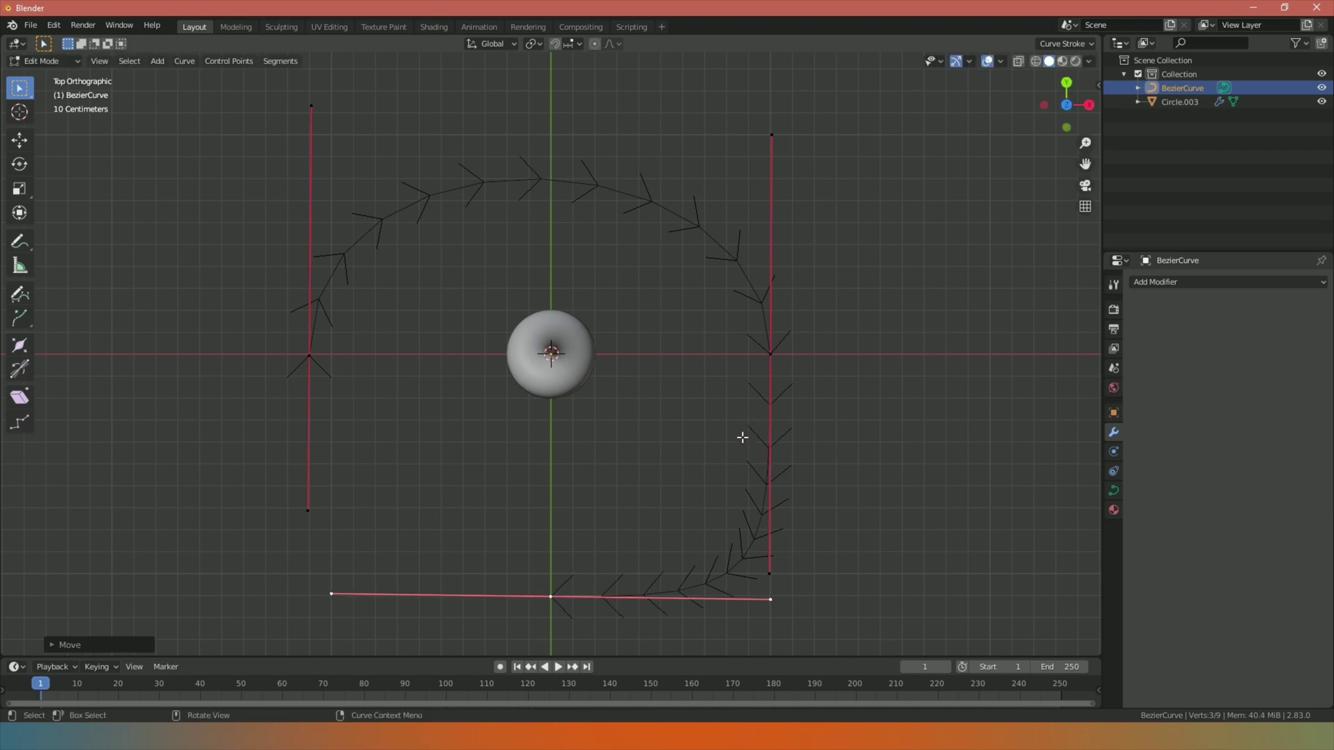
Add another point far left on the horizontal axis with vertical handles, viewing it at an angle.
key(shift+d)
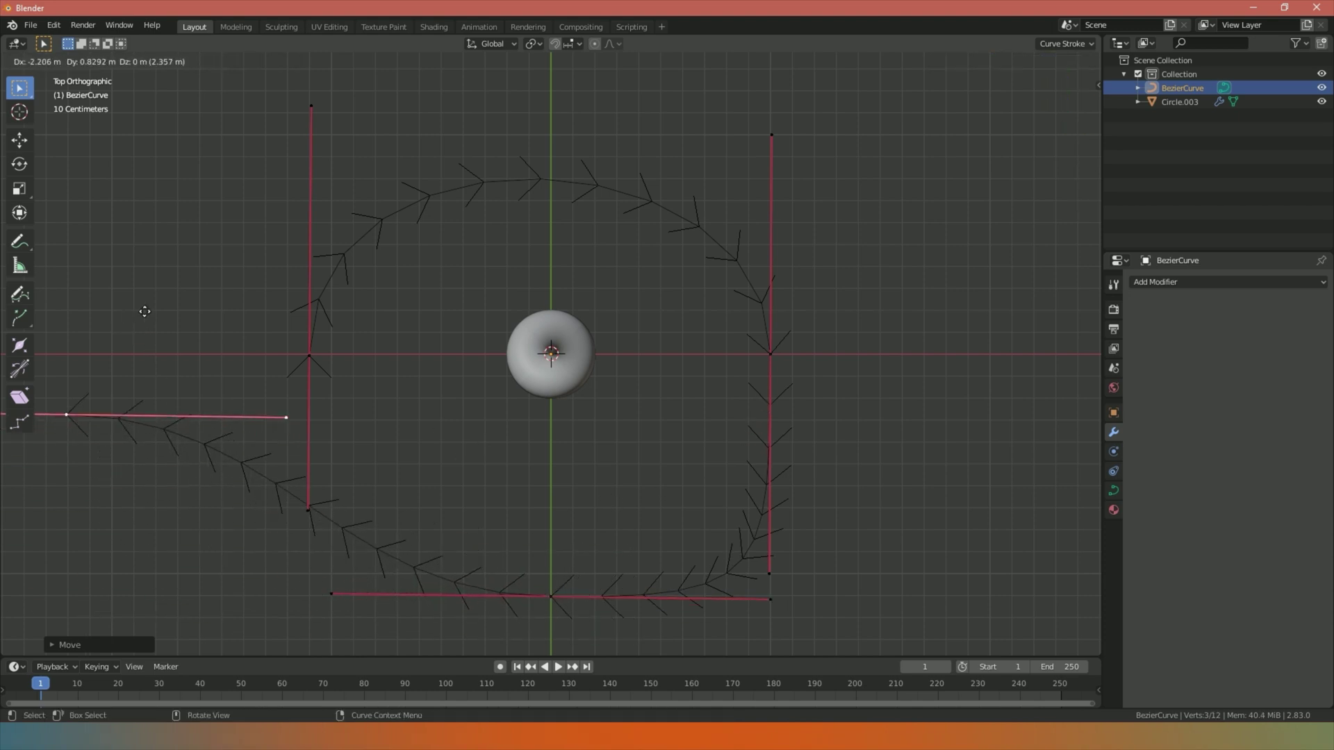
click(178, 257)
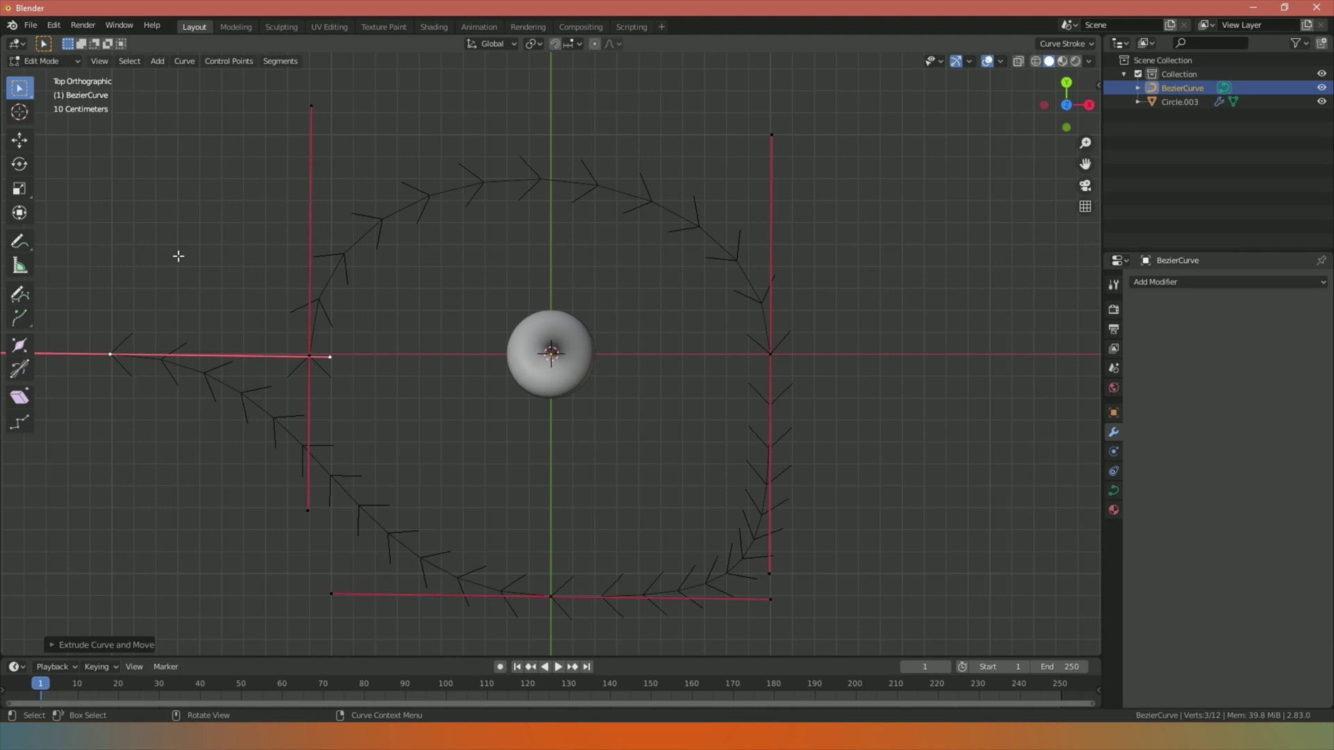
key(r)
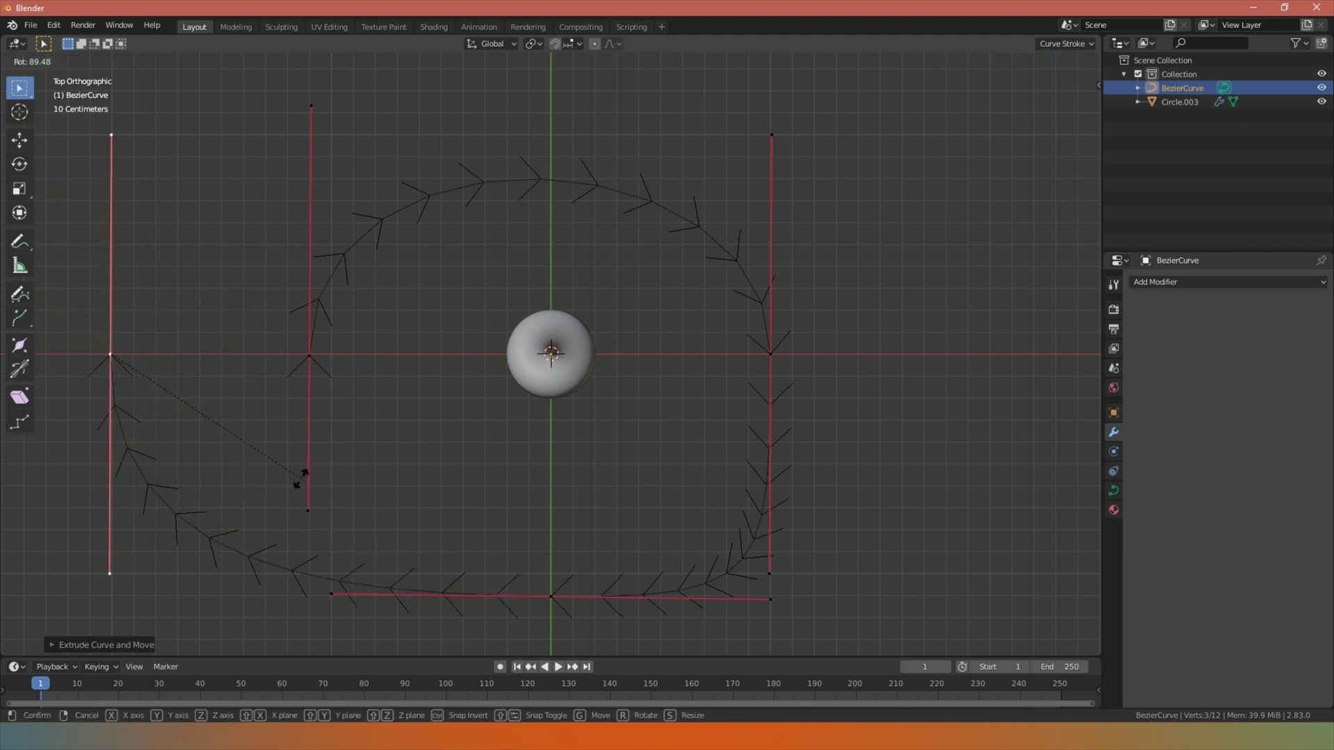
click(297, 476)
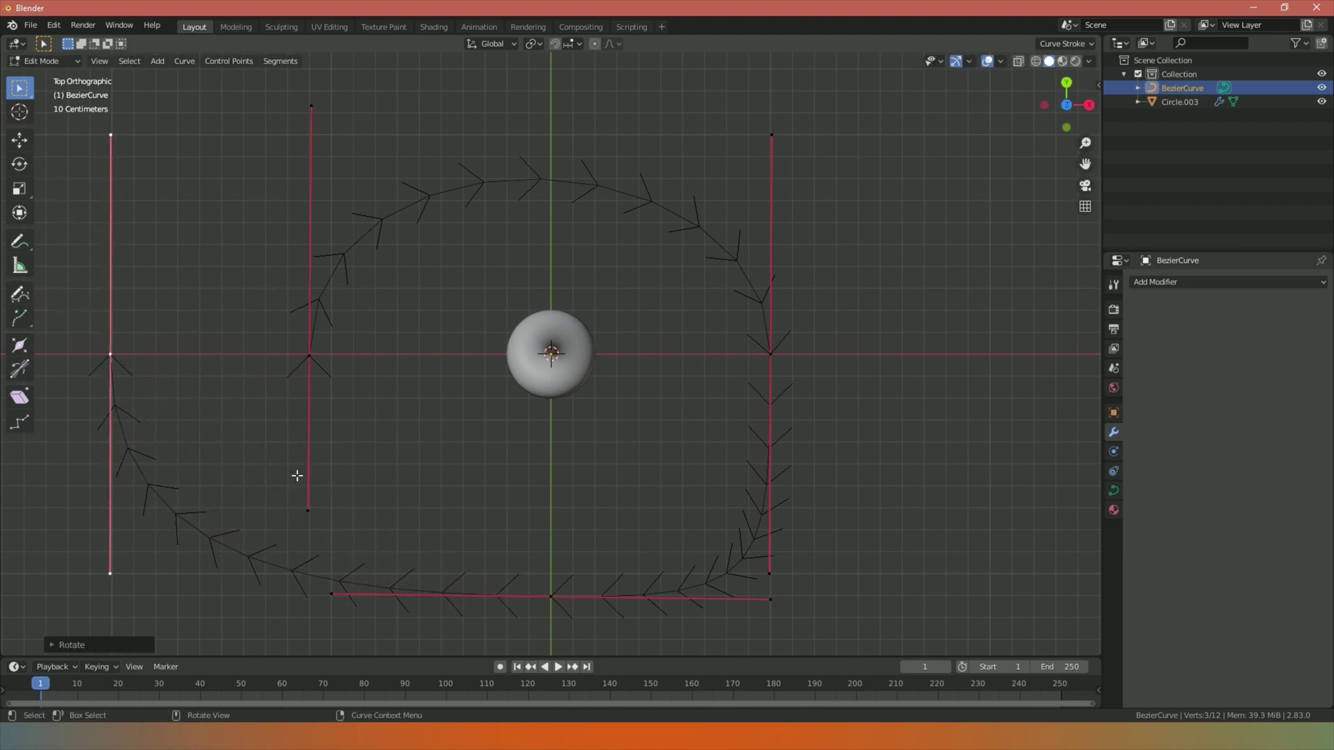
middle_drag(233, 398, 420, 440)
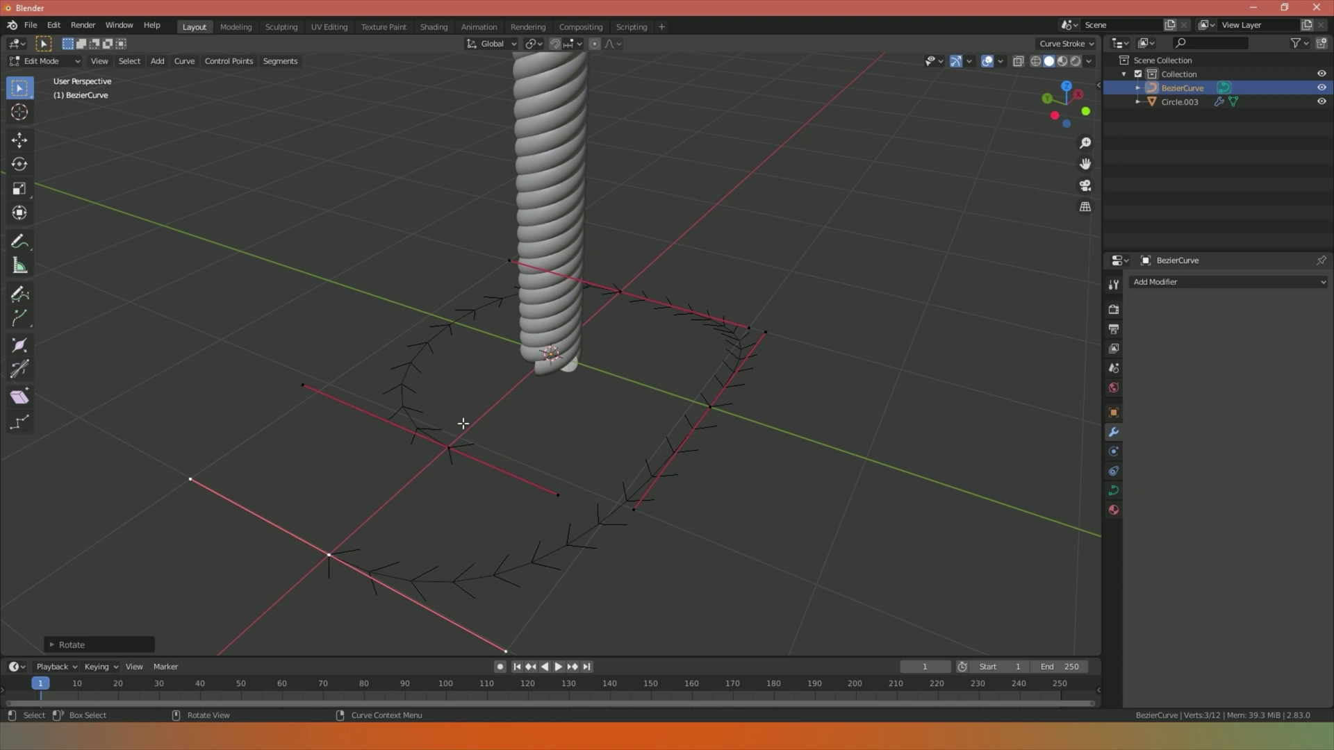
In front view, extrude two points upward from the left end and rotate the top point's handles 180°.
key(KP_1)
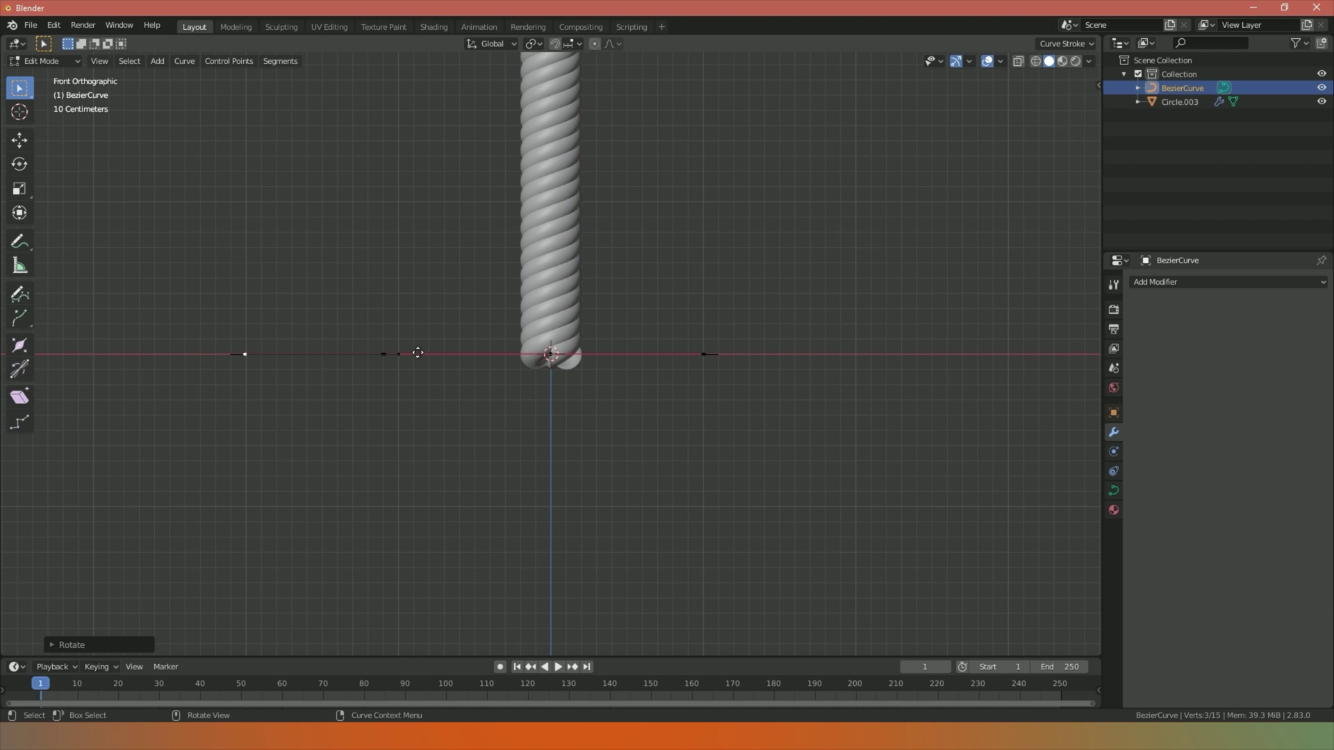
key(e)
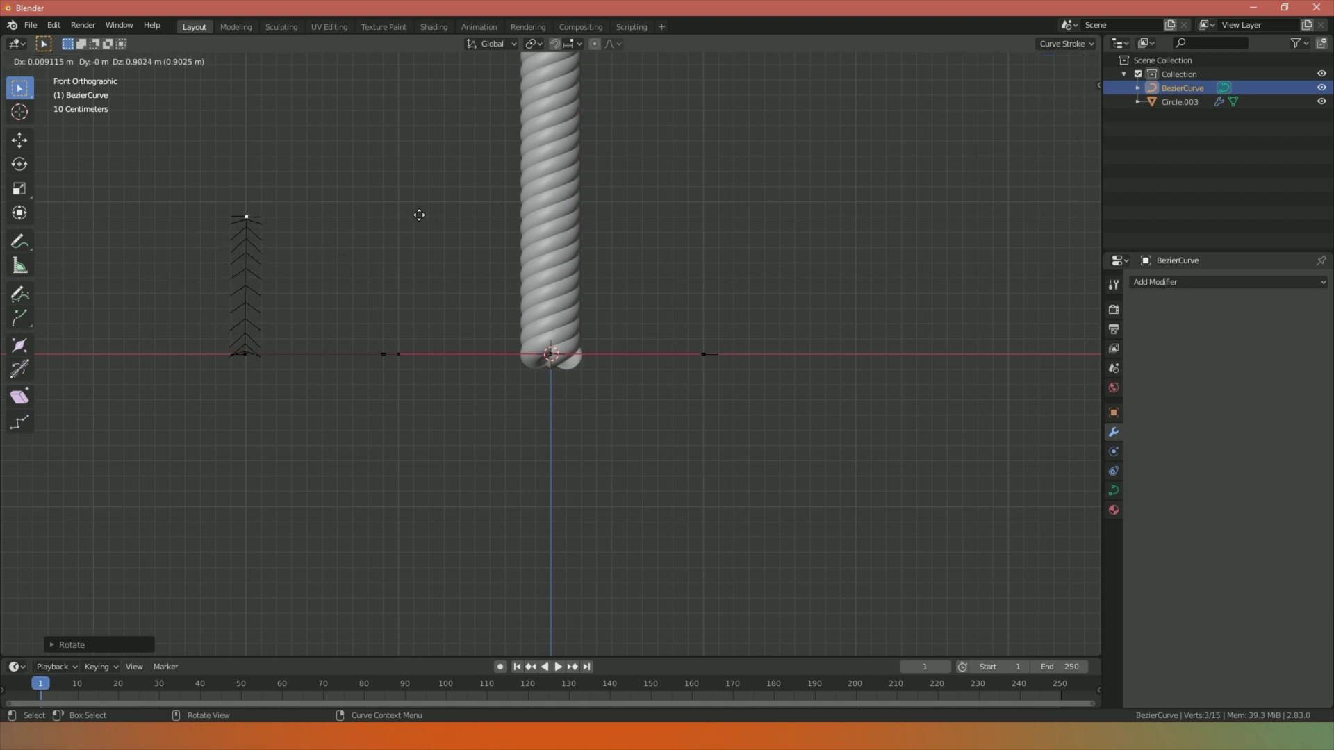
click(419, 214)
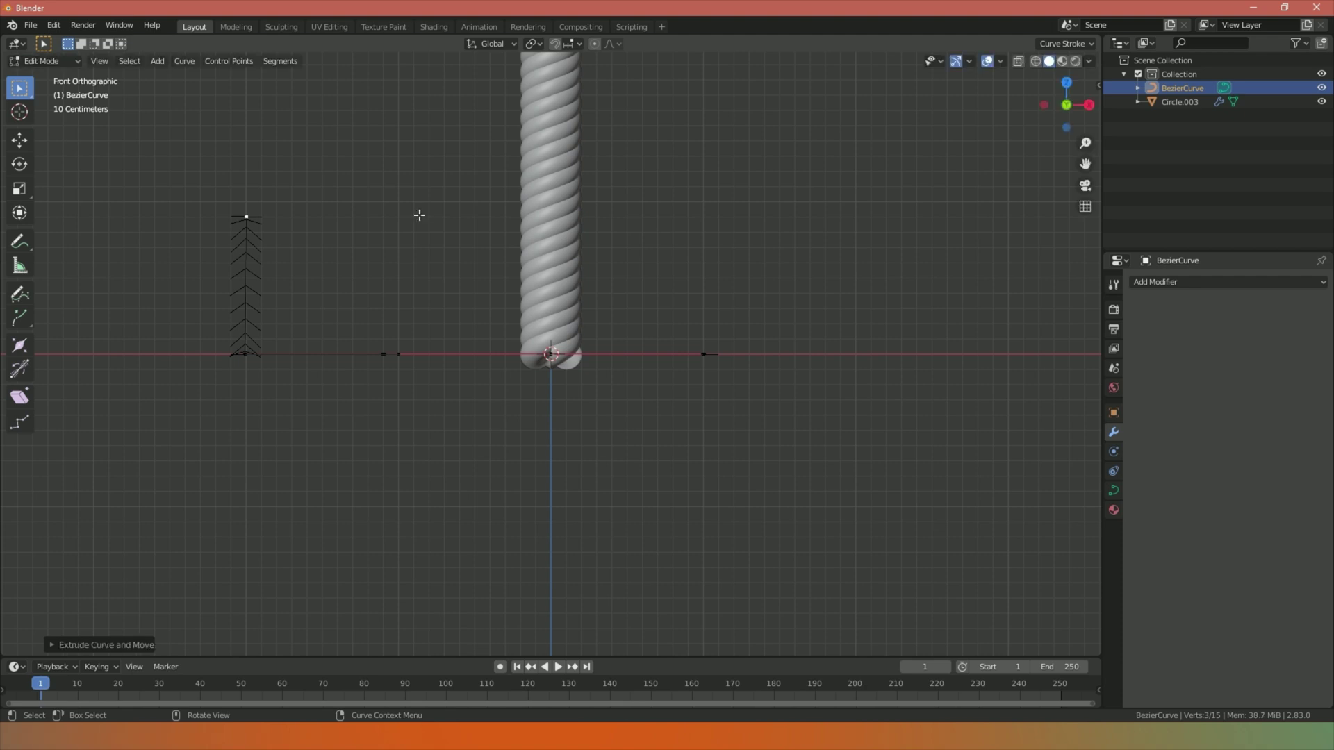
key(e)
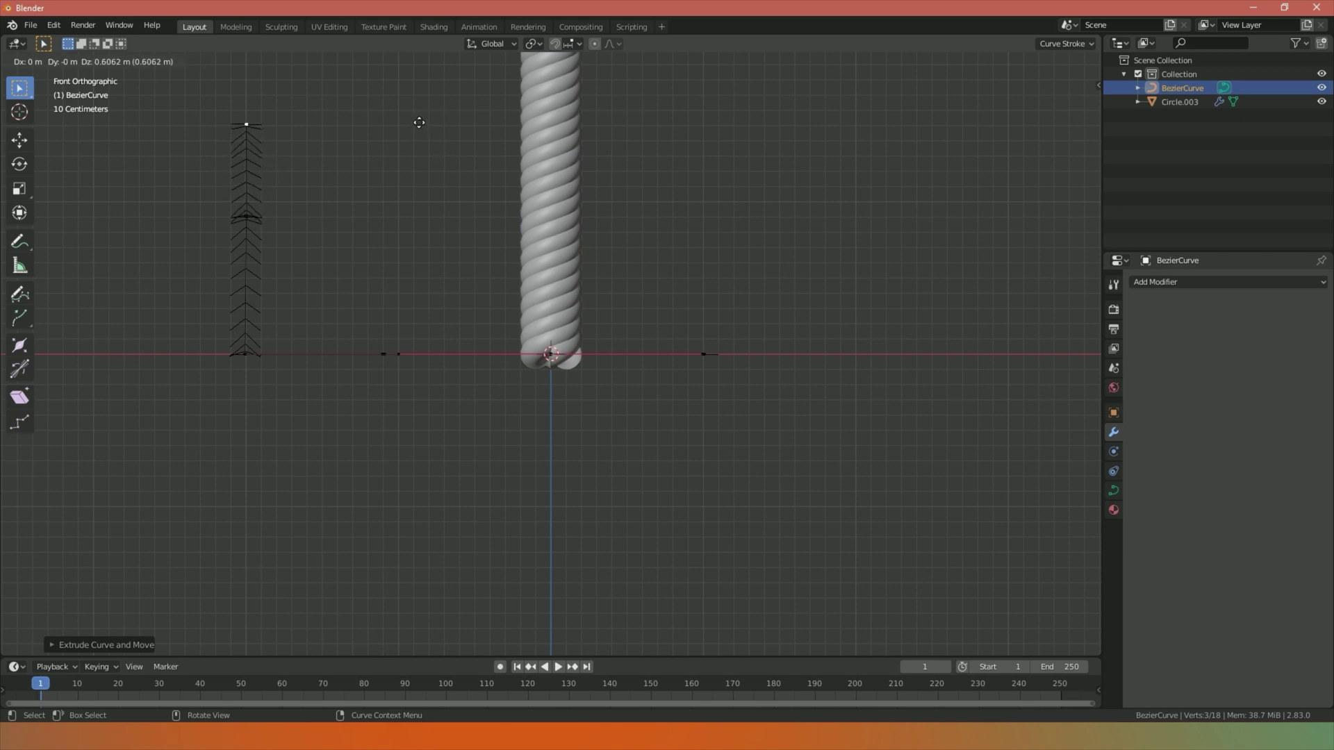
click(420, 94)
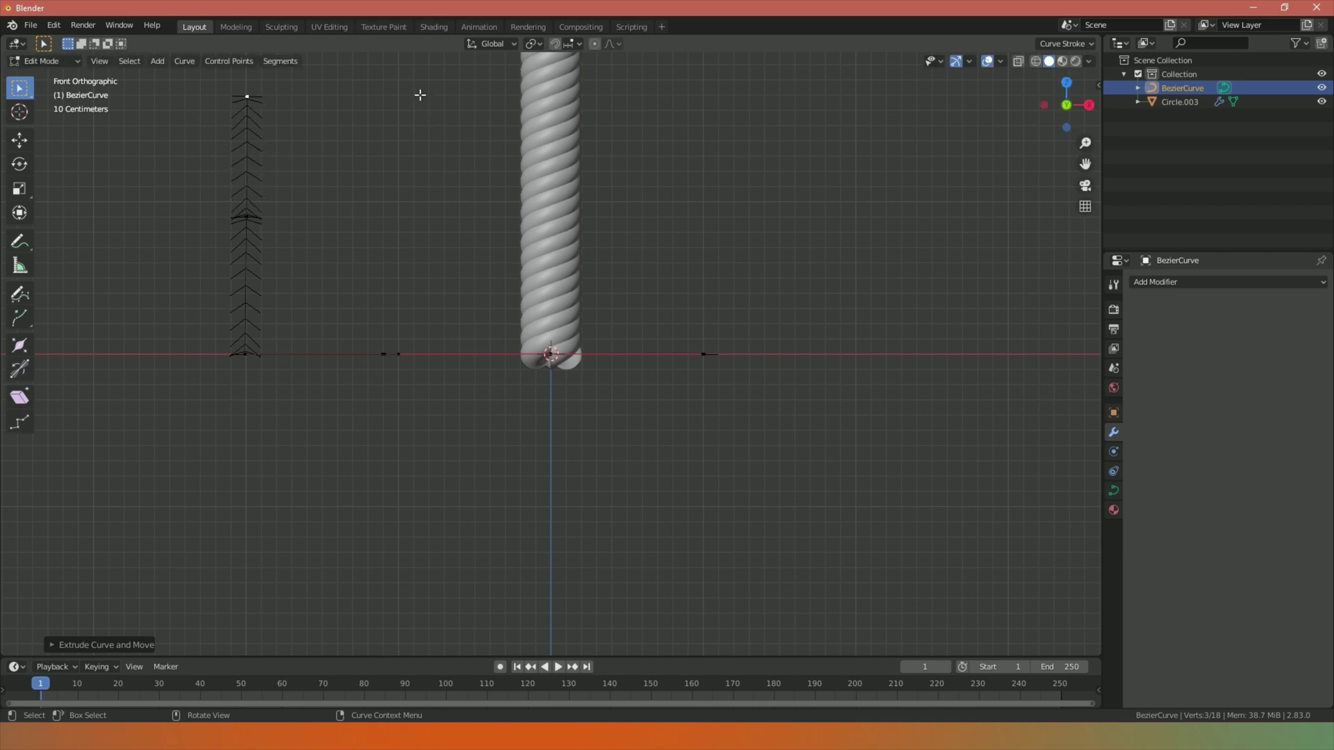
key(r)
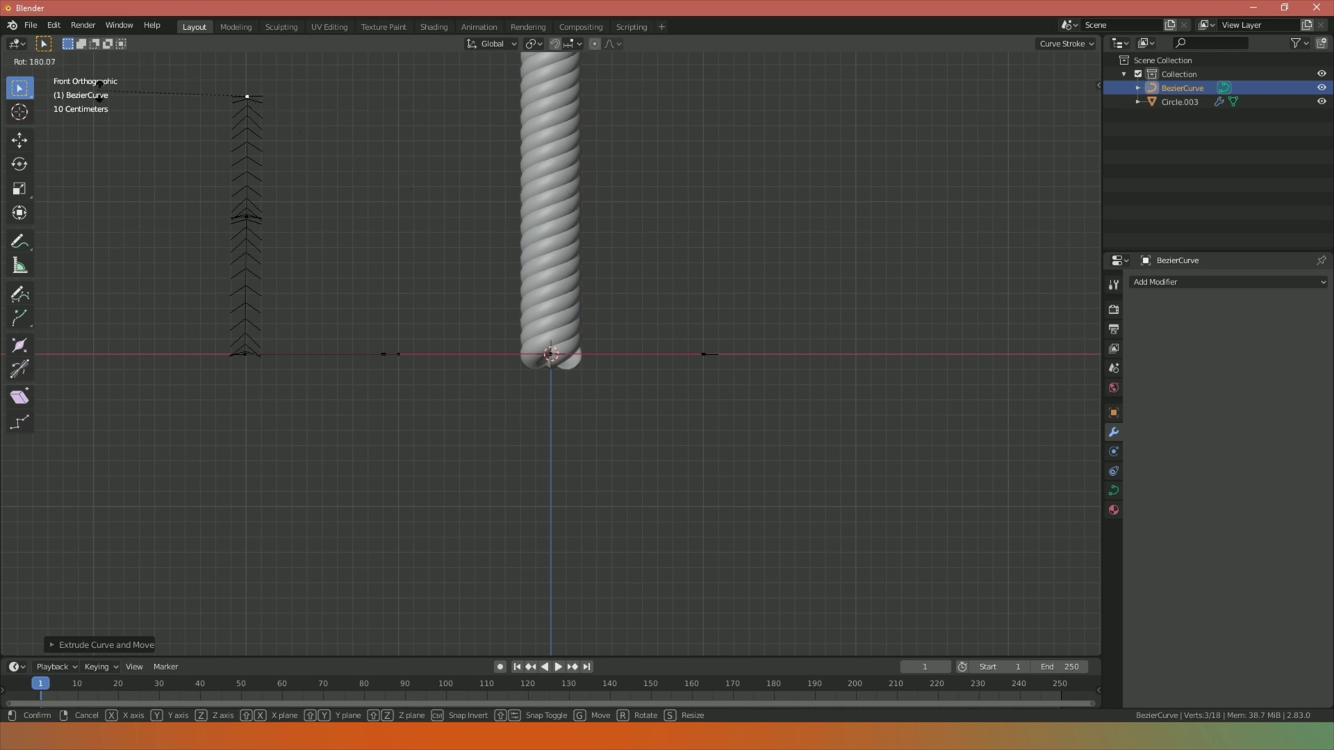
click(346, 130)
middle_drag(321, 146, 436, 336)
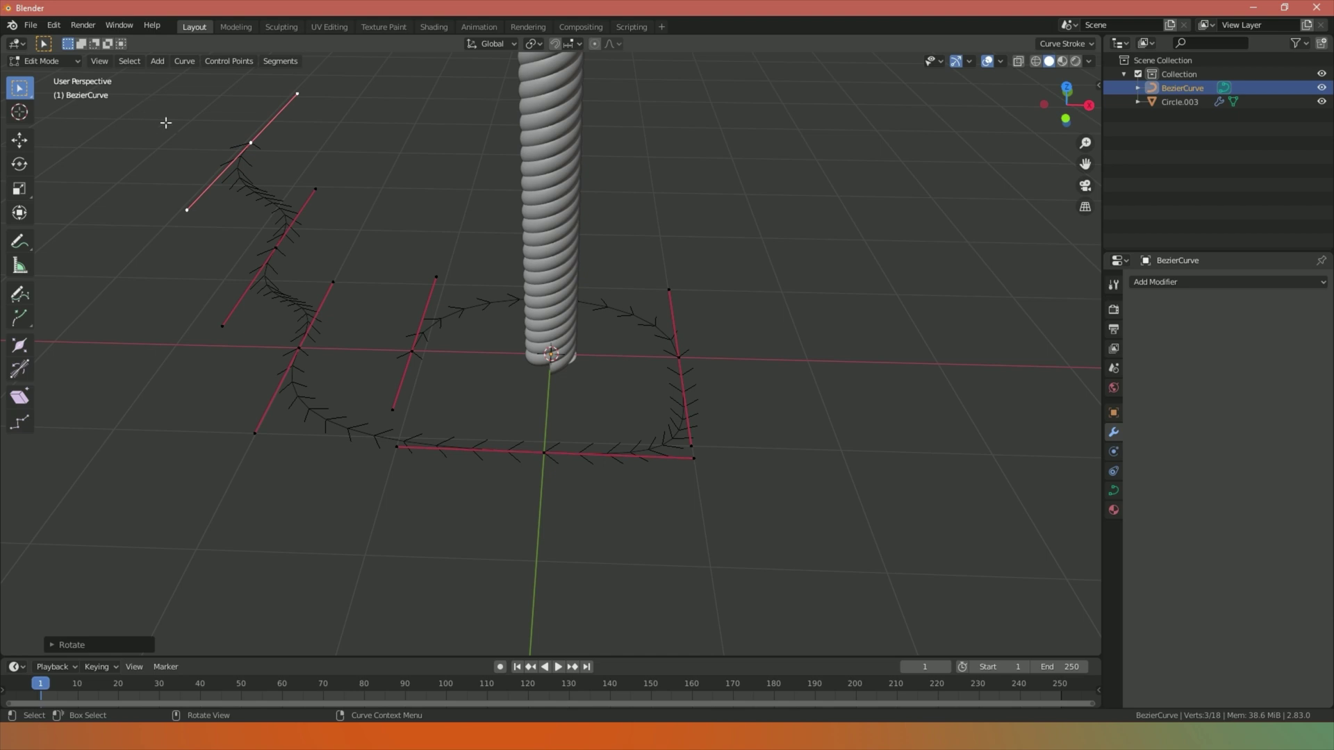
Scale all six curve points down together around the centre, then deselect them.
key(a)
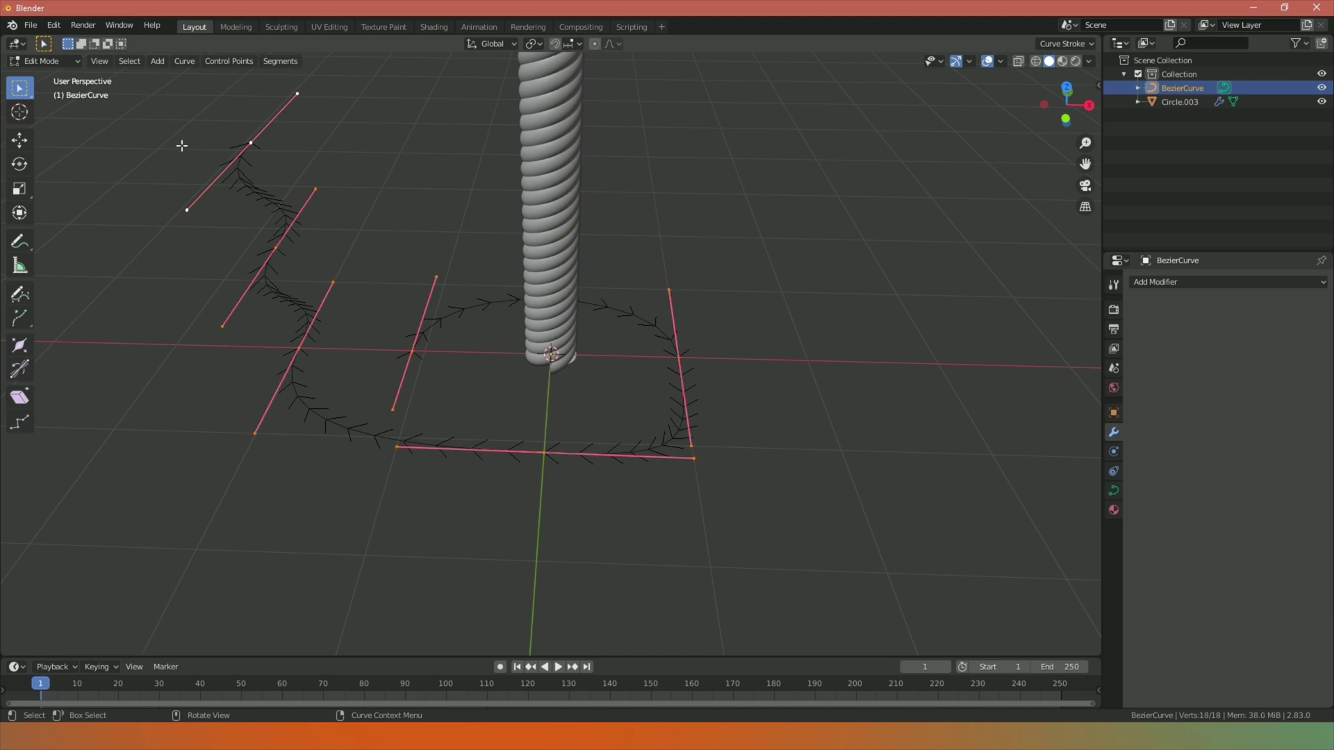
key(s)
click(417, 250)
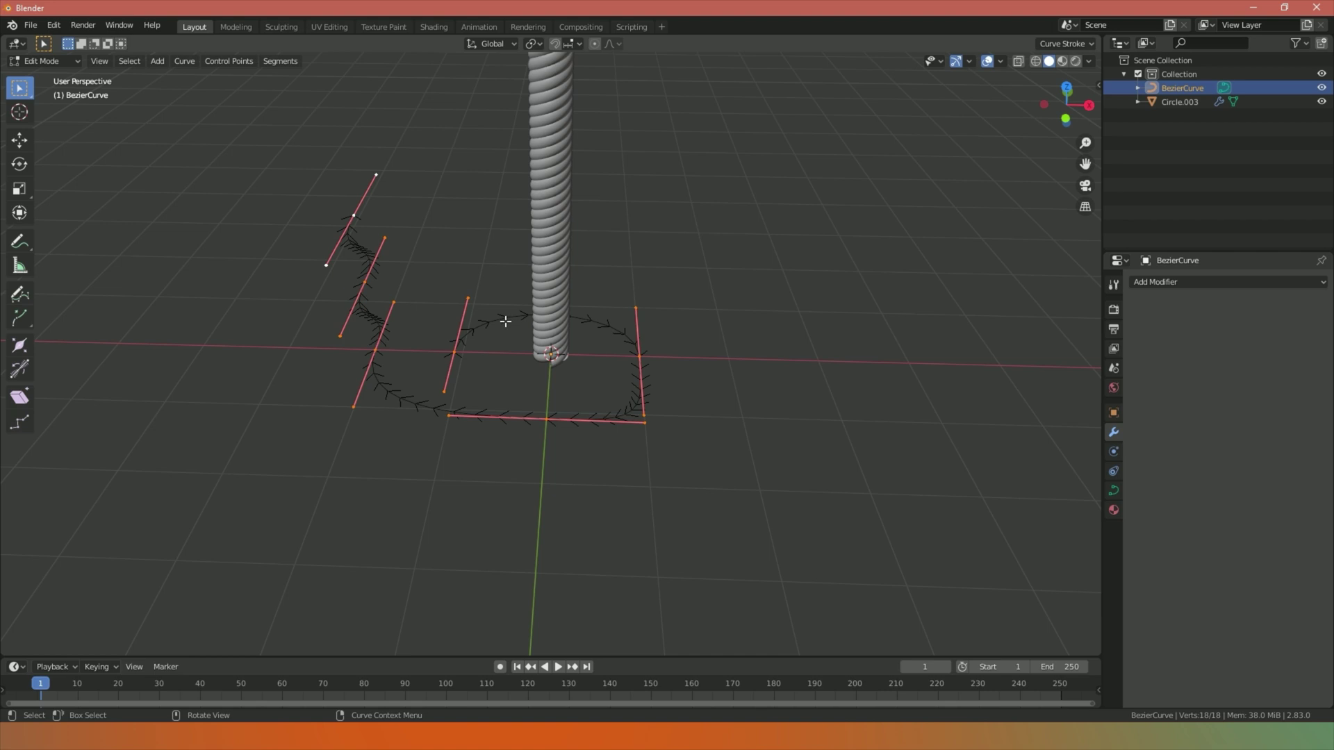
key(s)
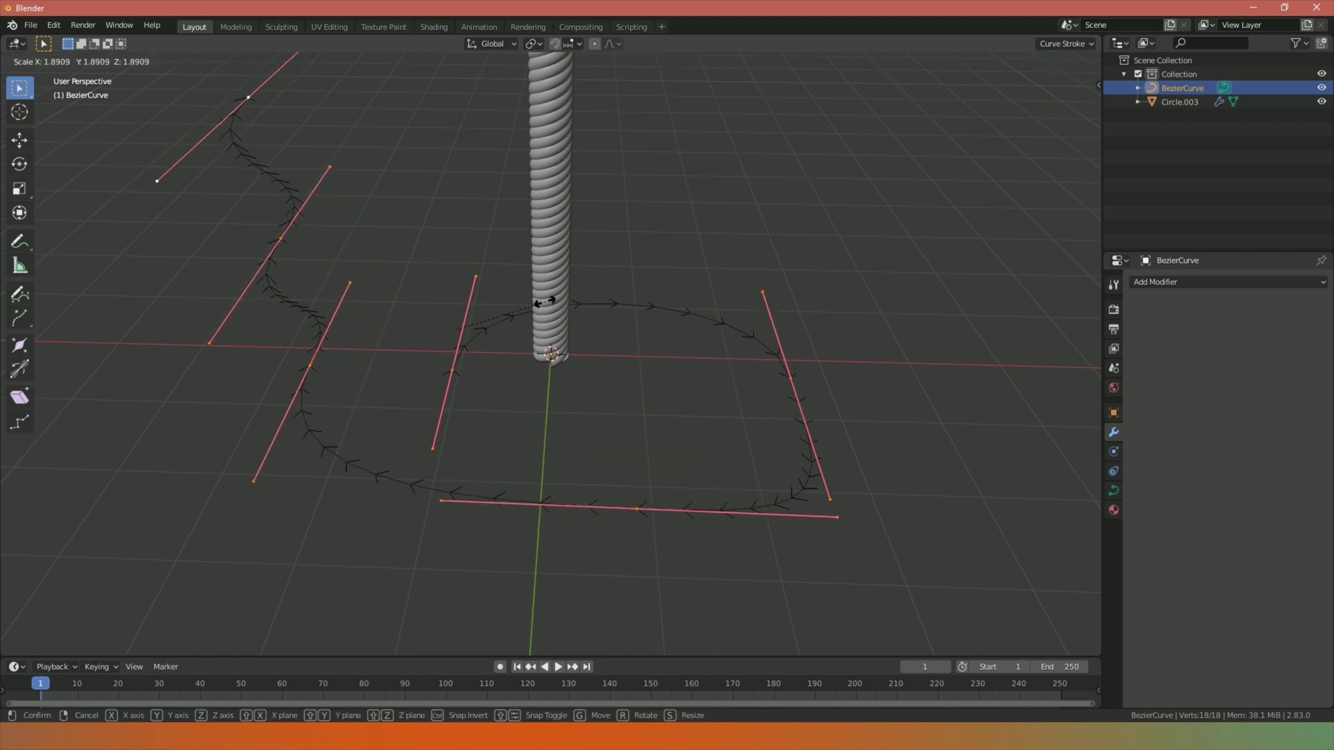
right_click(546, 303)
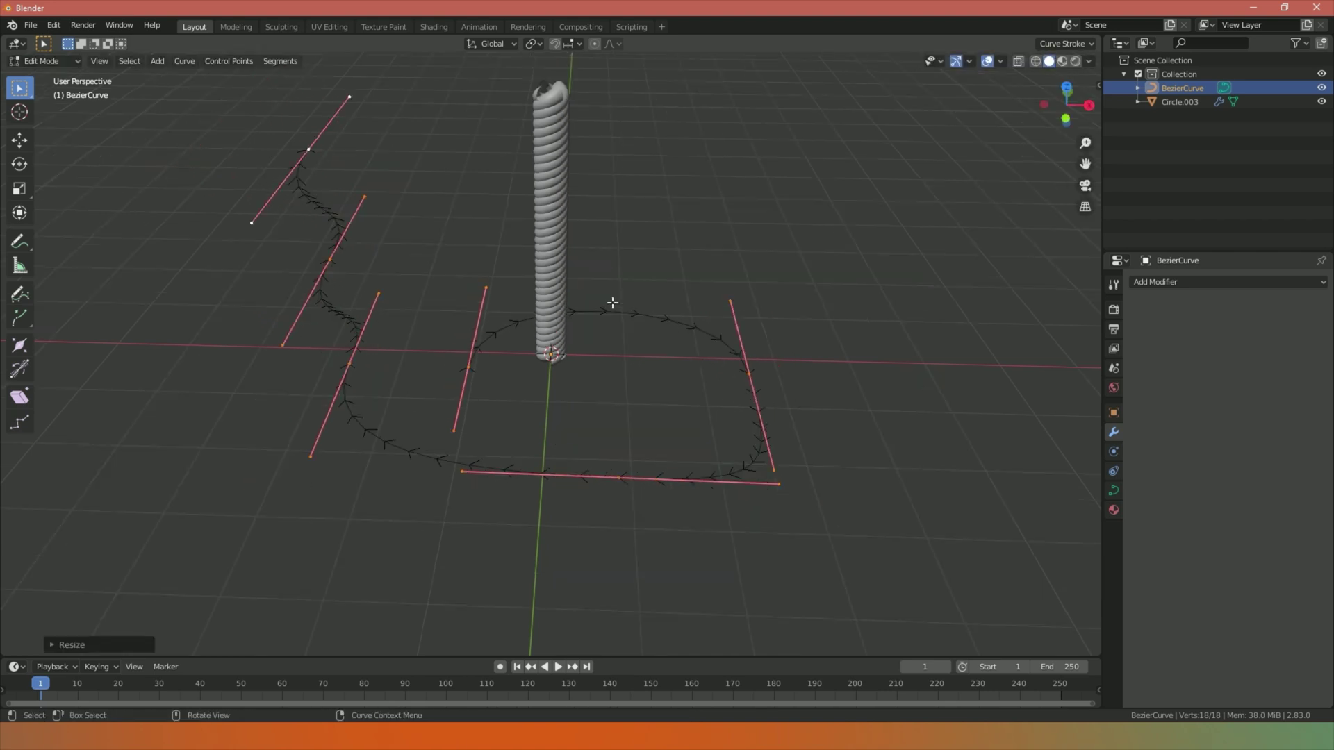
click(621, 263)
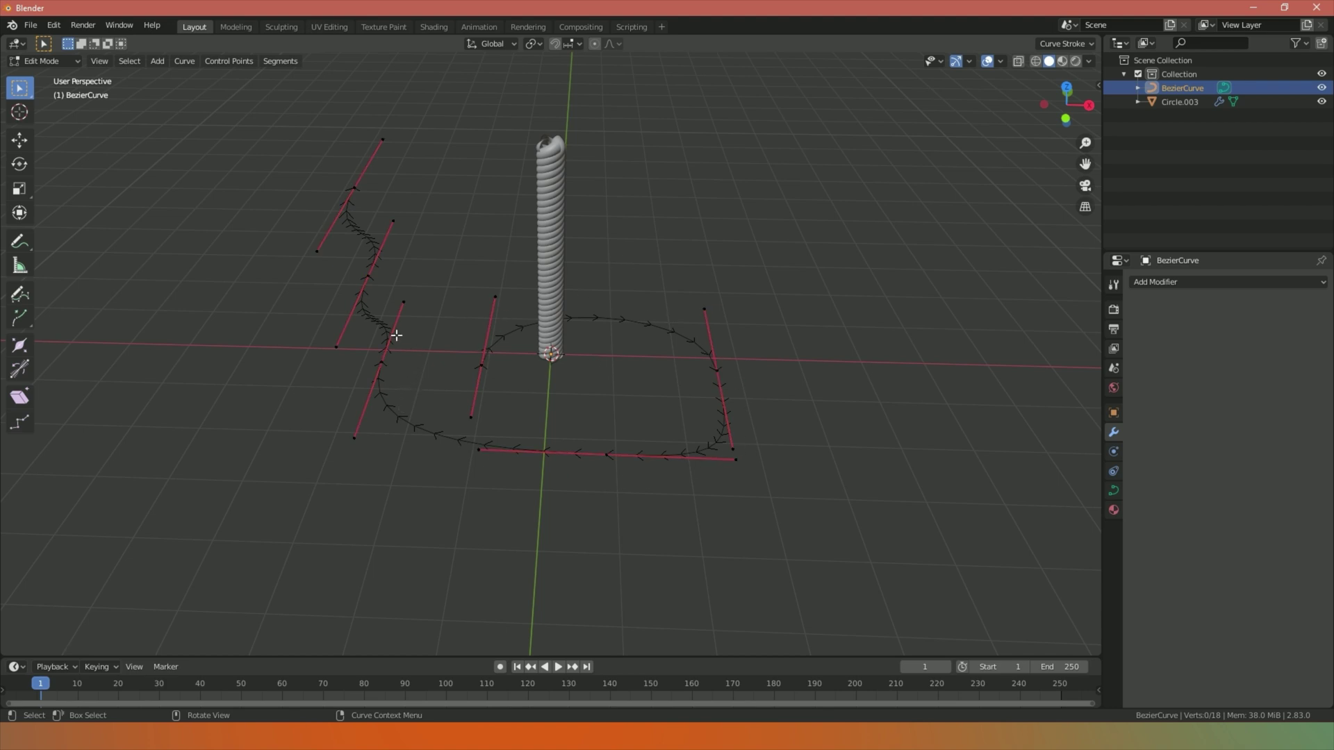
middle_drag(362, 210, 435, 313)
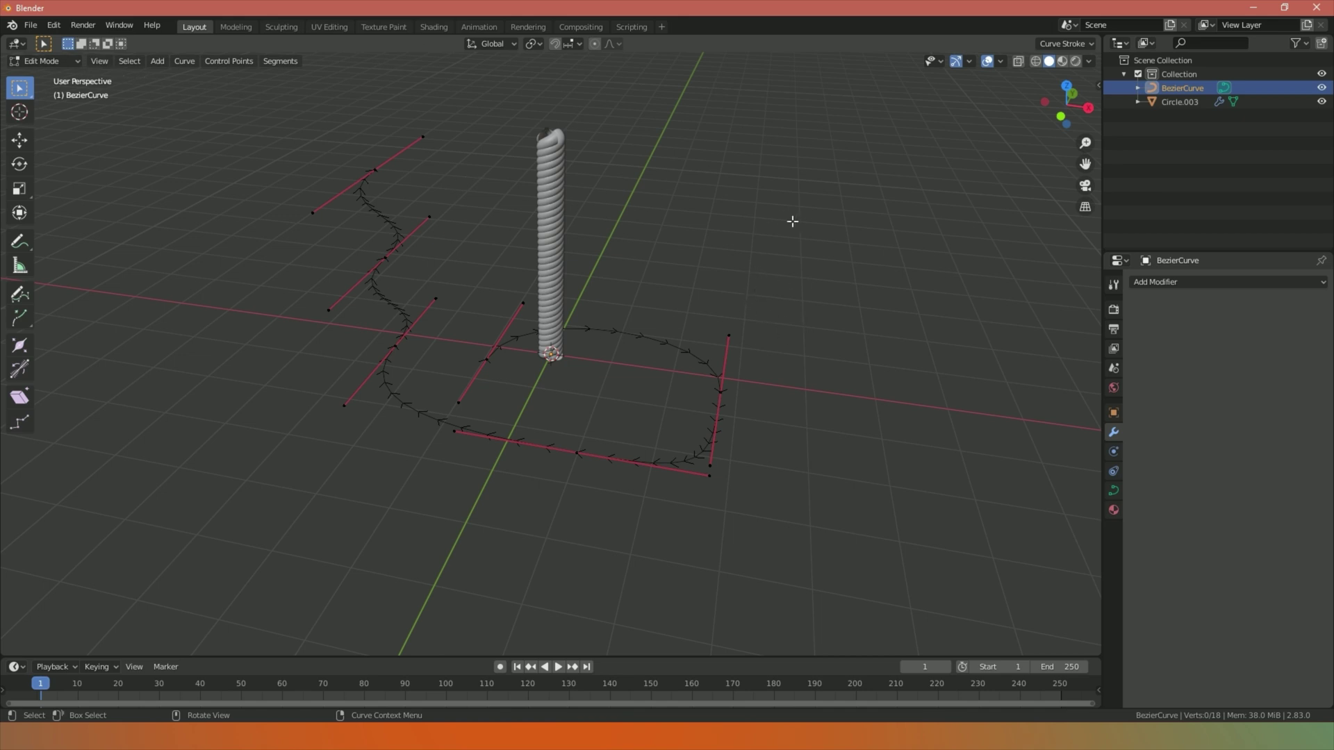
Back in Object Mode, give Circle.003 a Curve modifier with BezierCurve as its deforming object.
key(Tab)
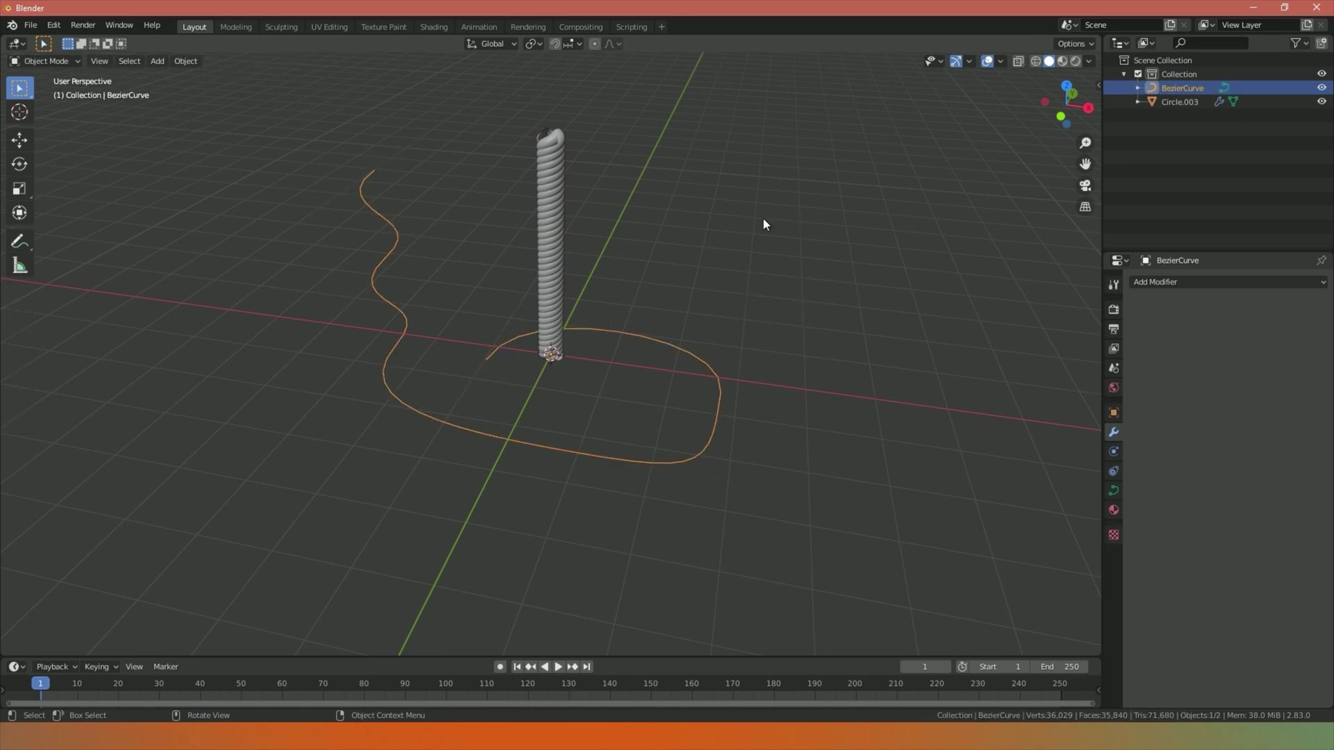
click(1169, 104)
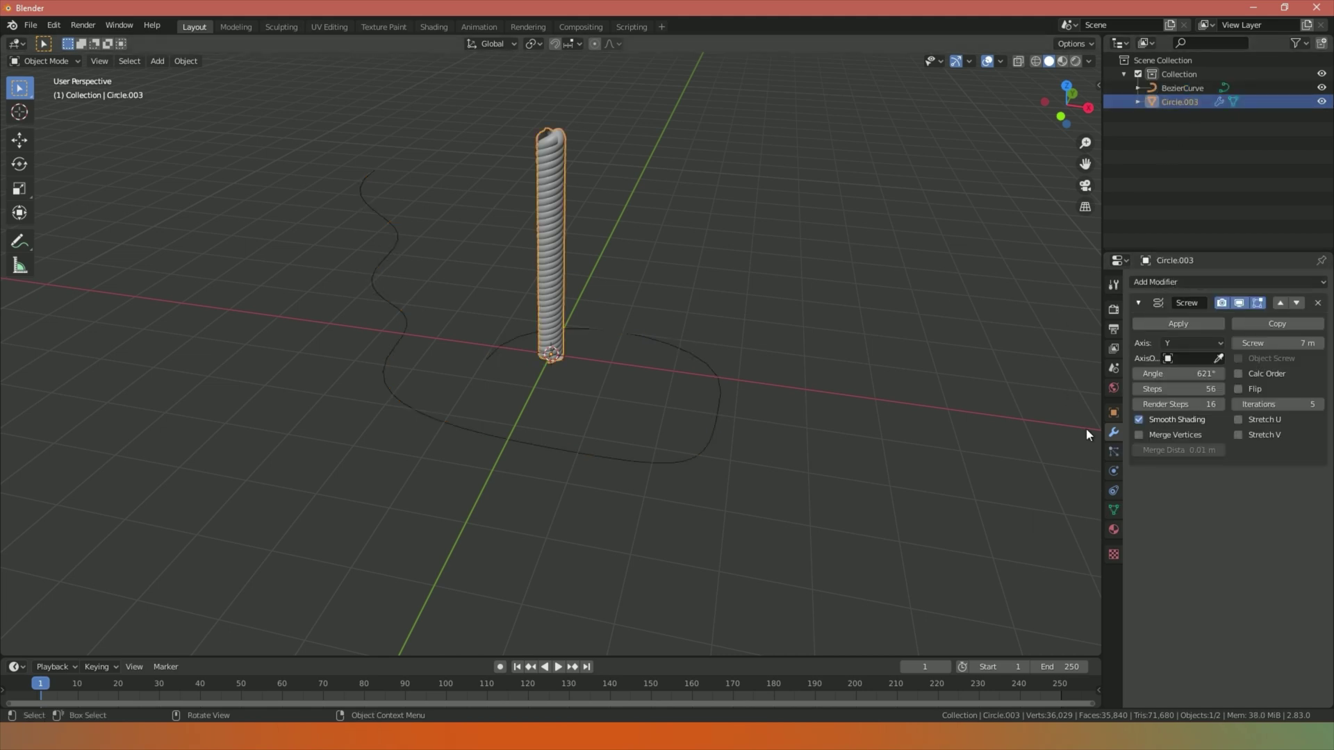
click(1171, 283)
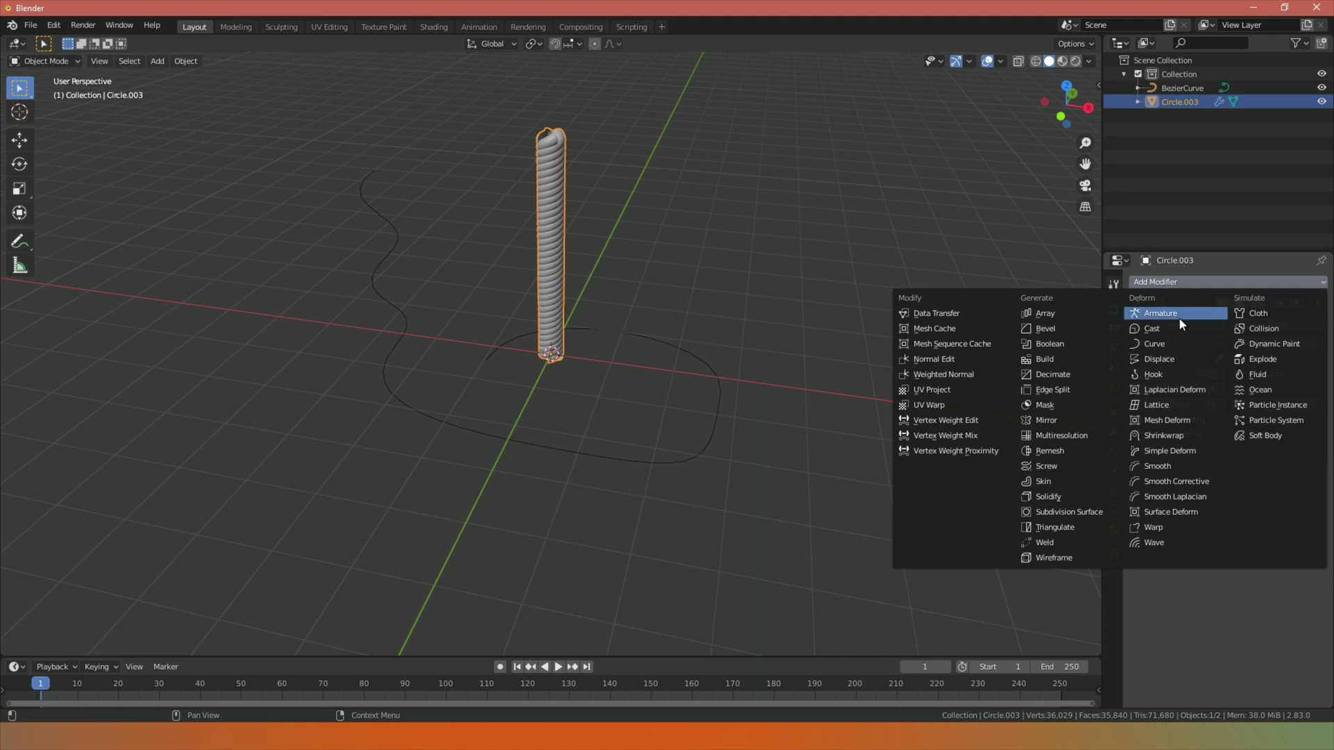
click(1154, 344)
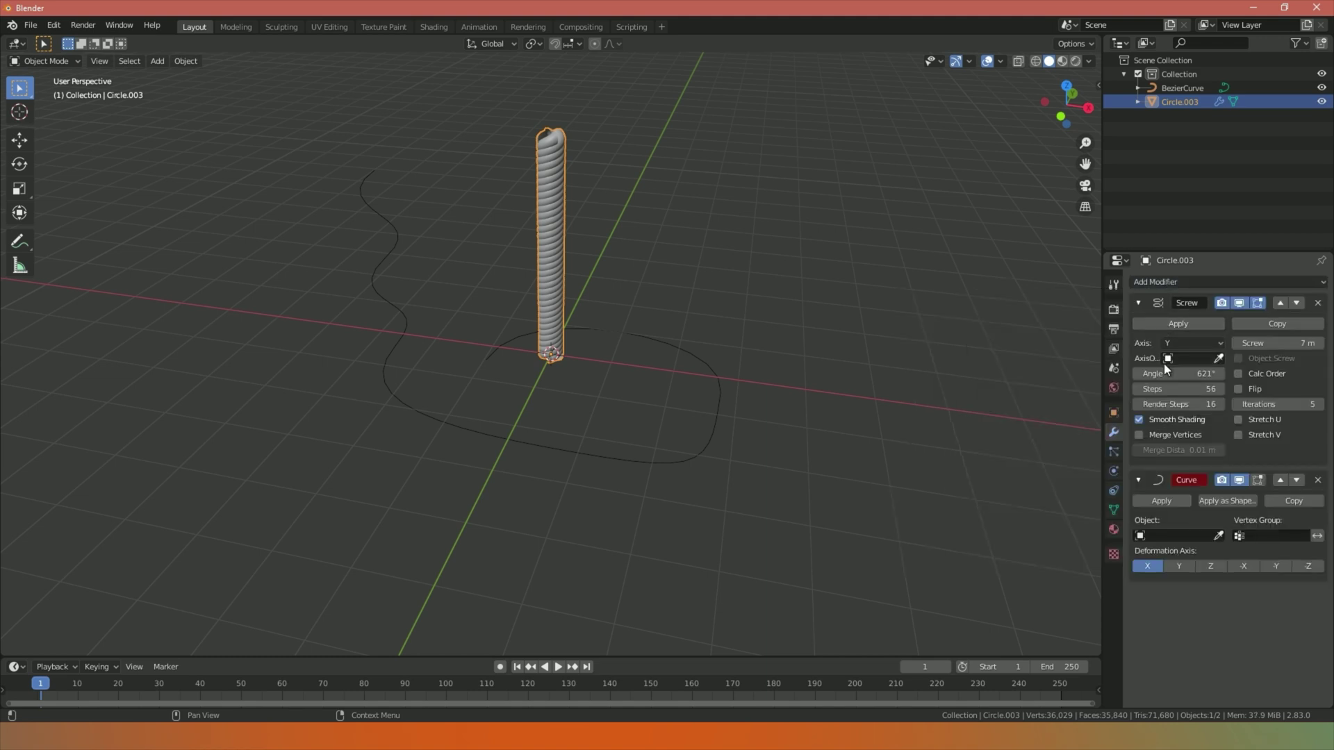
click(1171, 532)
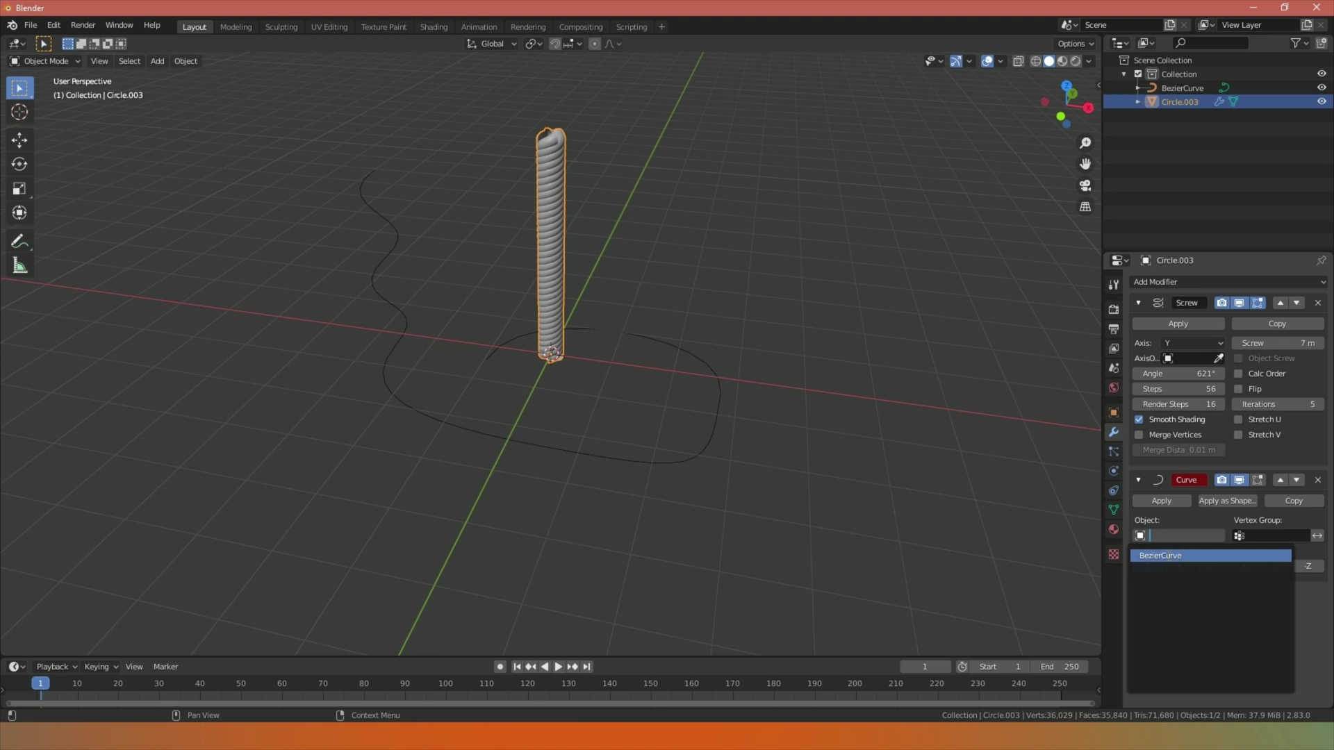
click(1167, 556)
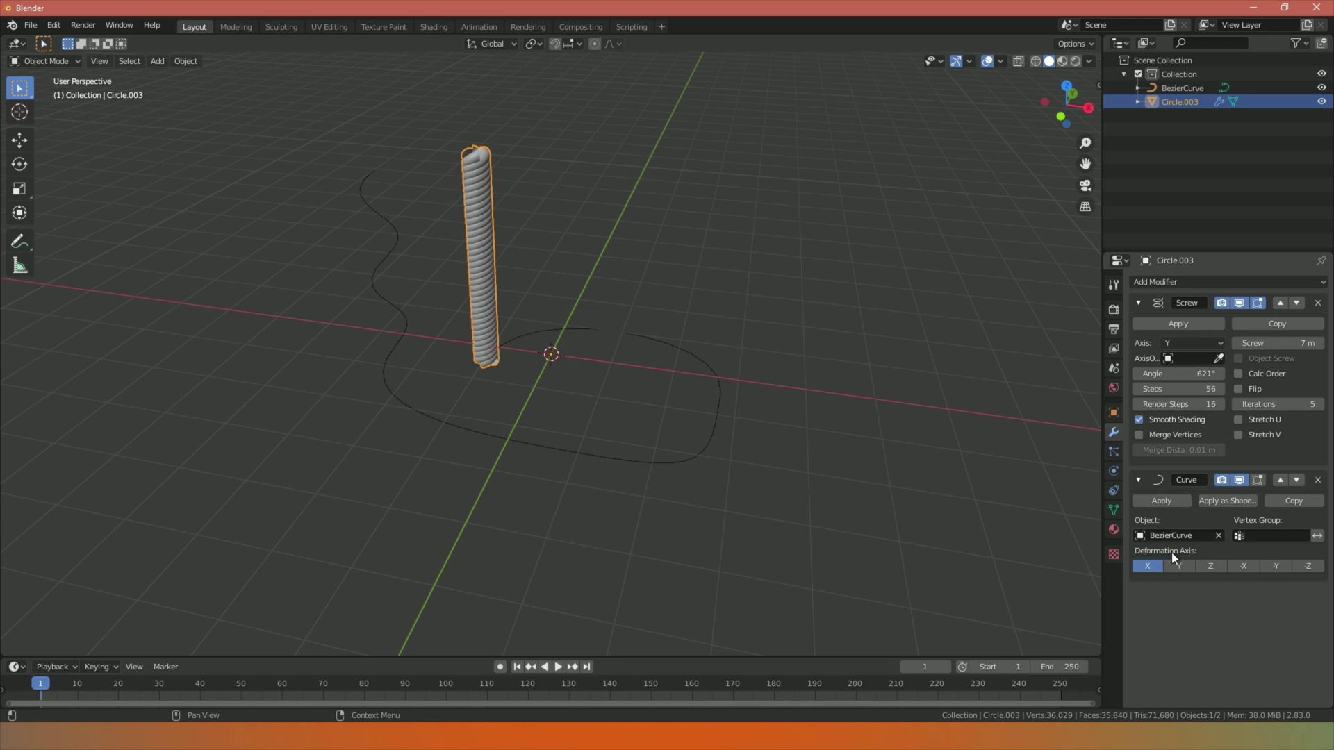
Set the Curve deformation axis to Z, Screw iterations to 29, and the screw angle to about 558°.
click(1211, 568)
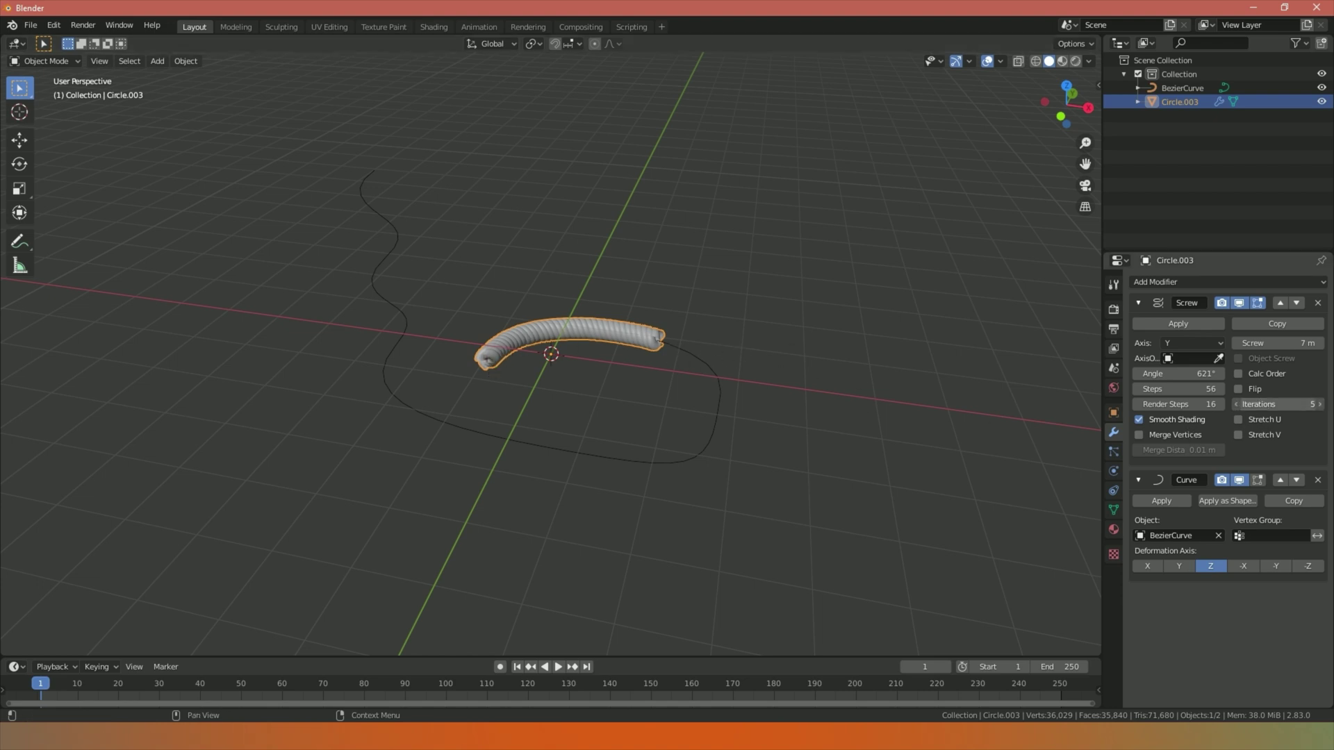
drag(1276, 405, 1333, 404)
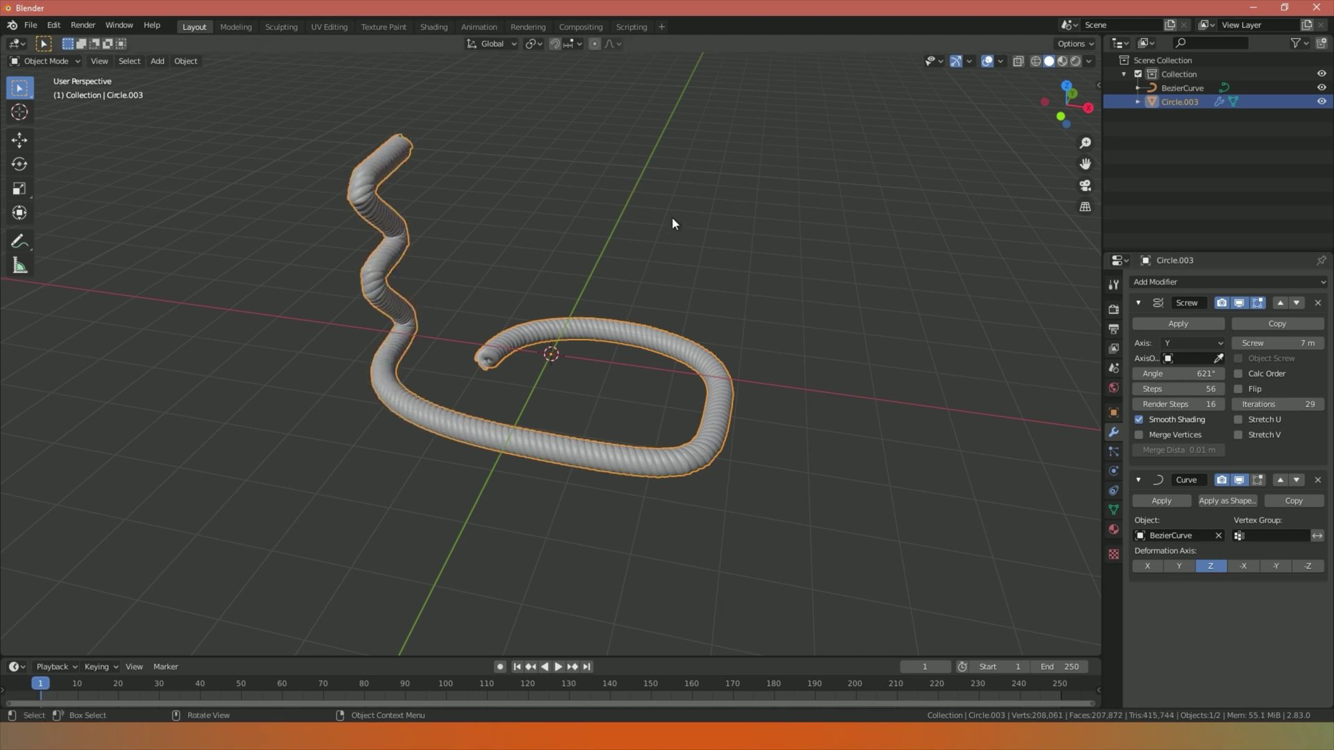
middle_drag(512, 247, 621, 236)
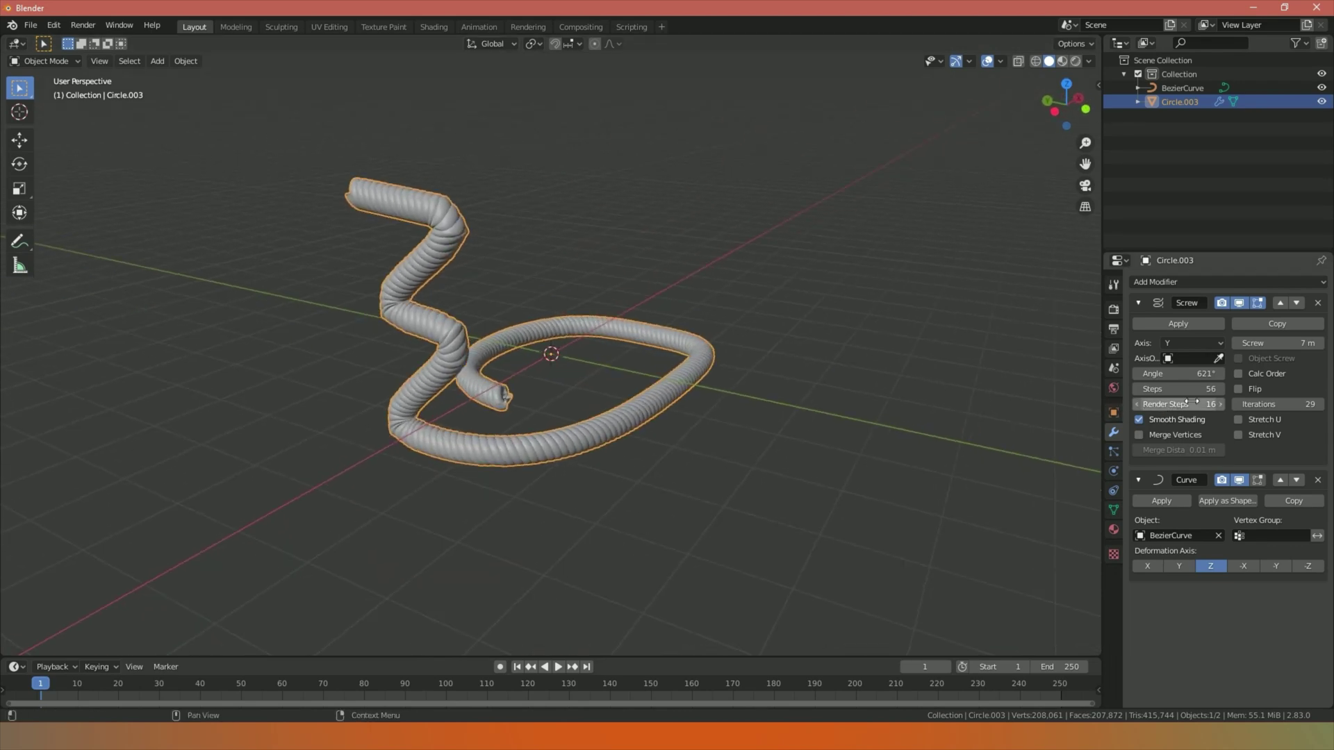
drag(1181, 374, 1139, 373)
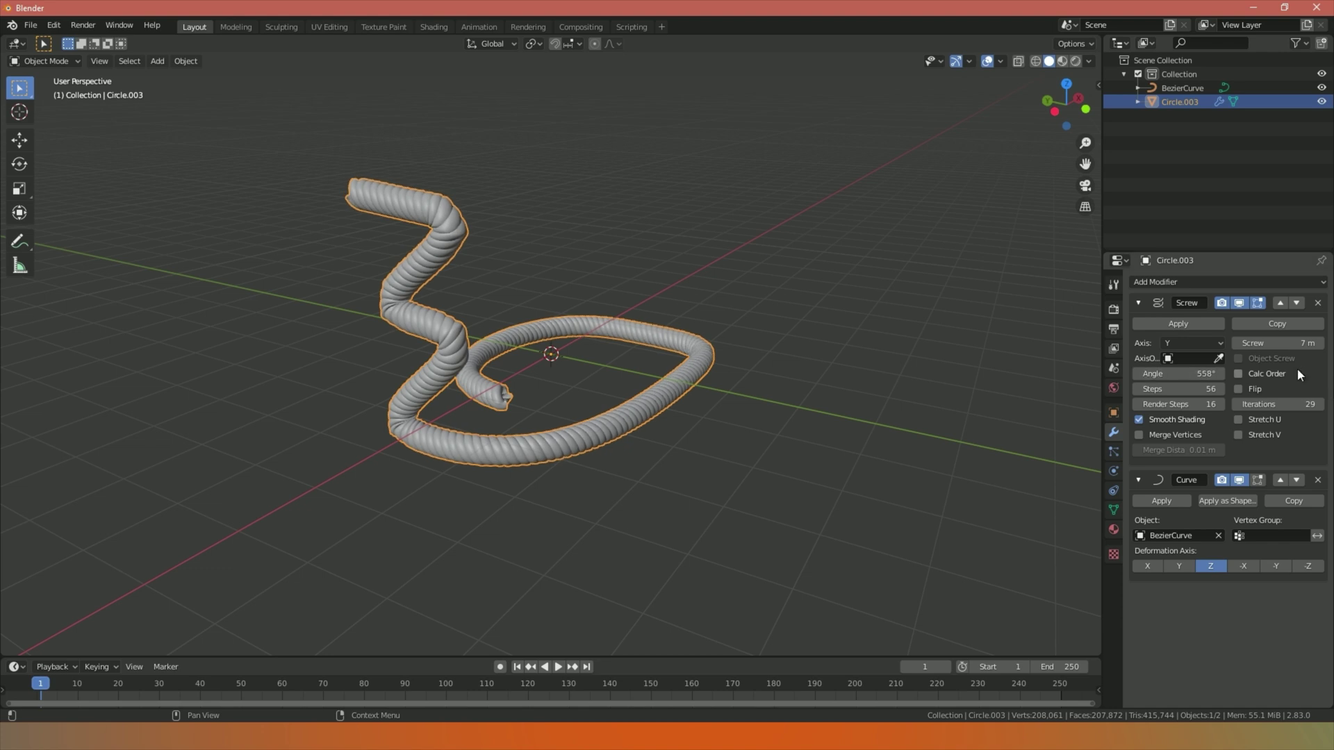
Set the Screw modifier to angle 360°, Steps 46, Render Steps 451 and Screw offset 6.8 m.
click(1183, 374)
text(360)
key(Return)
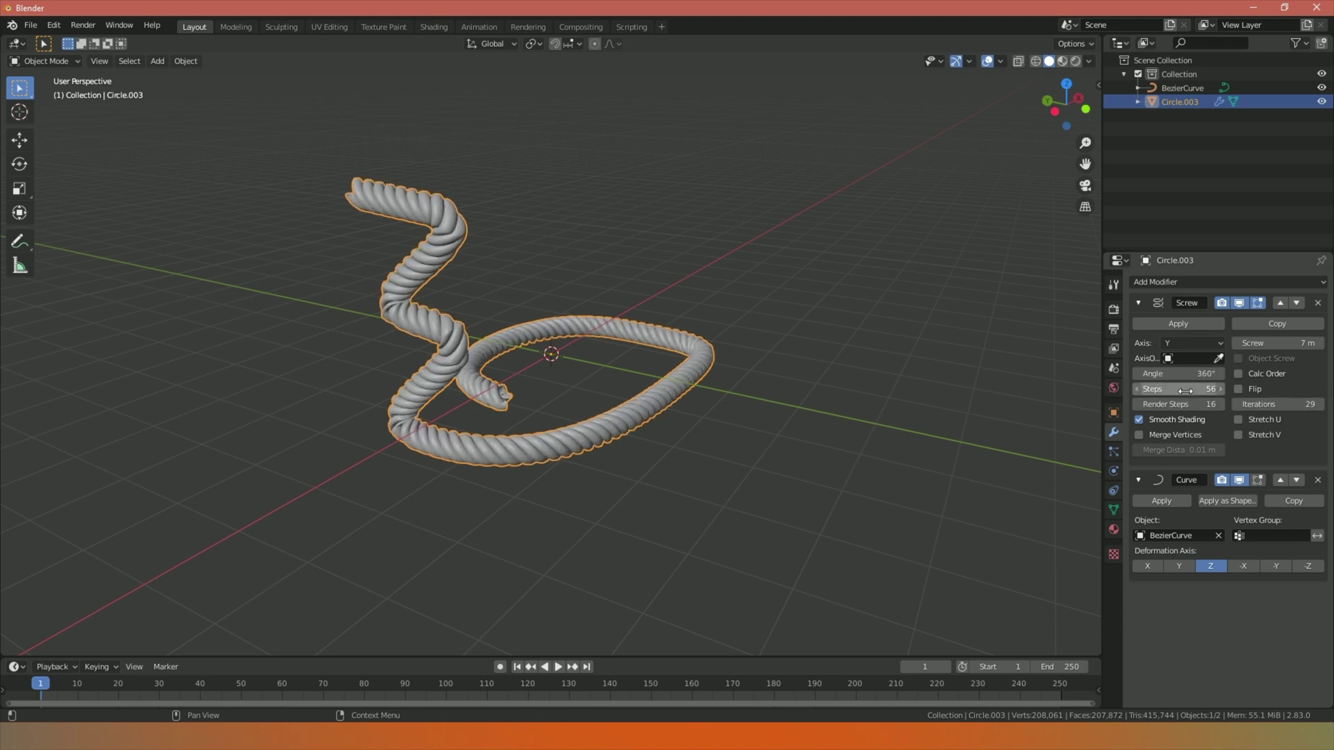
mouse_move(1185, 391)
mouse_down()
mouse_move(1223, 391)
mouse_move(1174, 390)
mouse_move(1192, 390)
mouse_up()
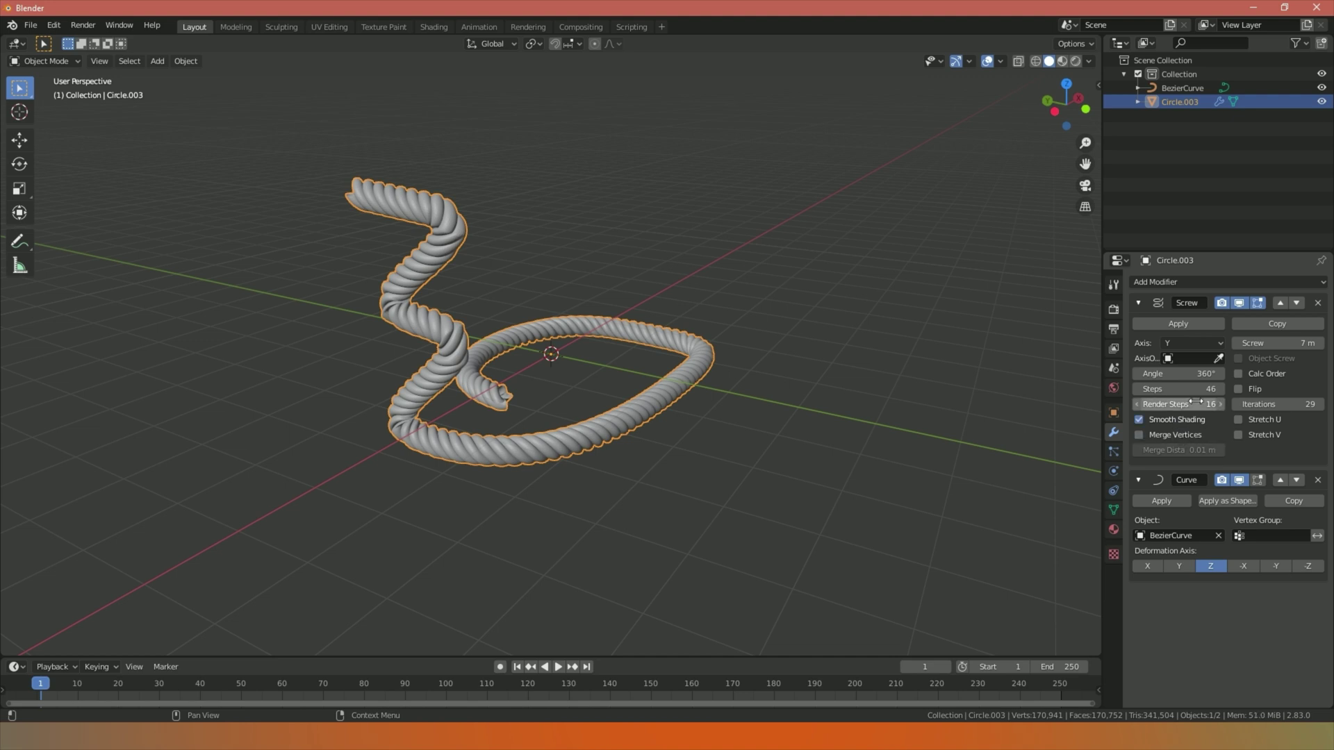
mouse_move(1195, 402)
mouse_down()
mouse_move(1223, 401)
mouse_move(1208, 404)
mouse_up()
drag(1298, 343, 1268, 342)
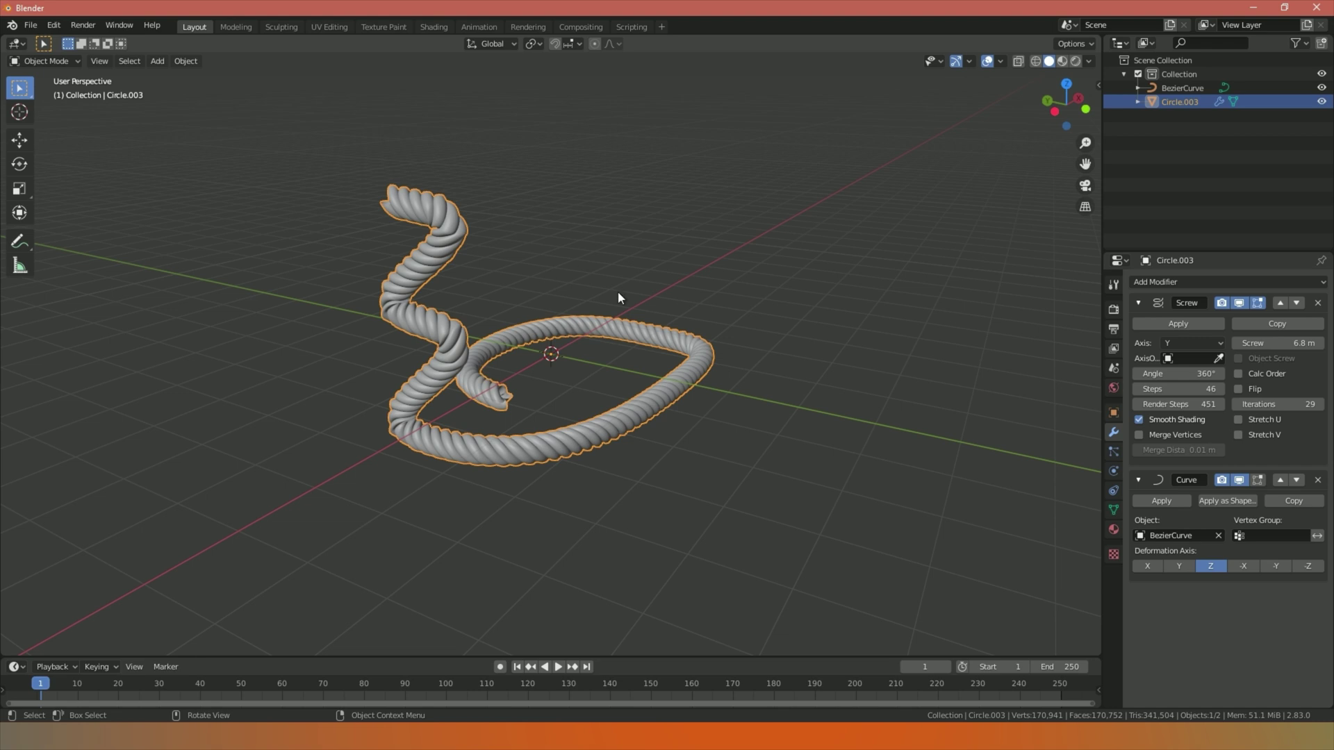
middle_drag(700, 362, 525, 395)
middle_drag(722, 468, 573, 349)
click(588, 363)
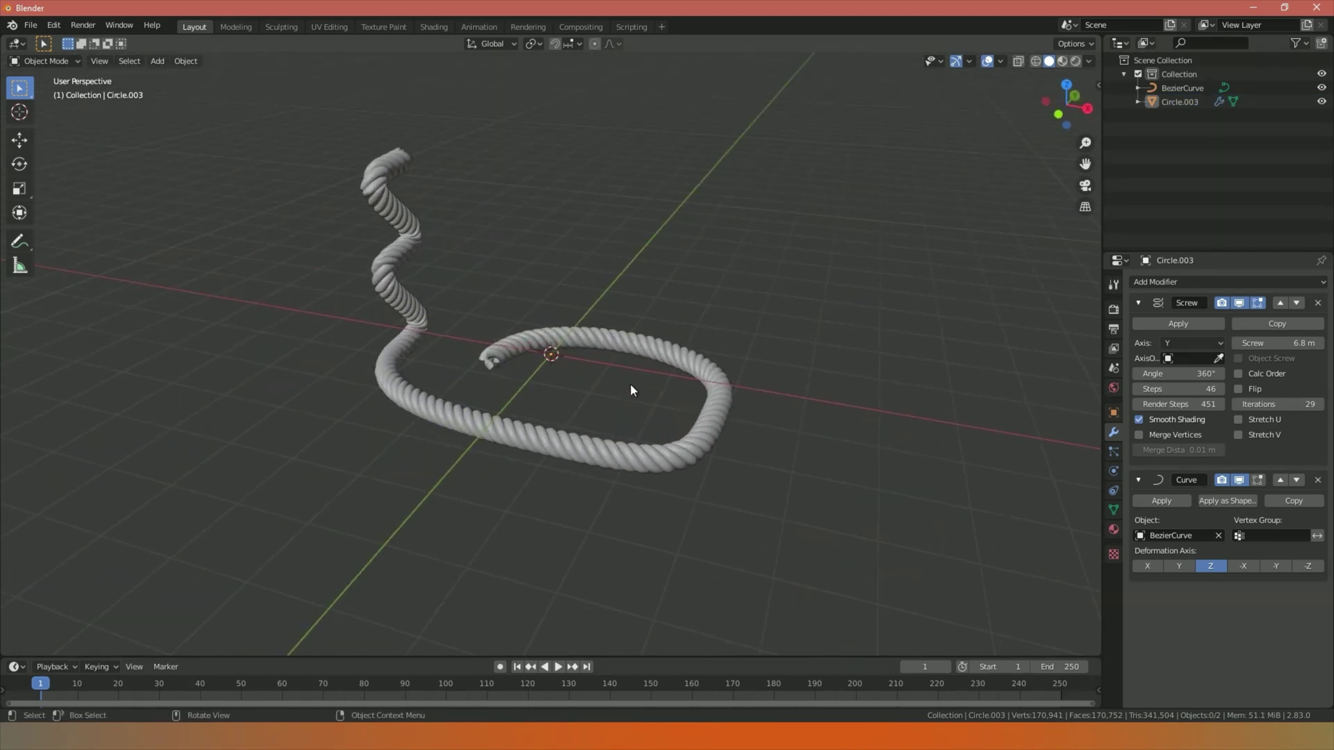
click(655, 460)
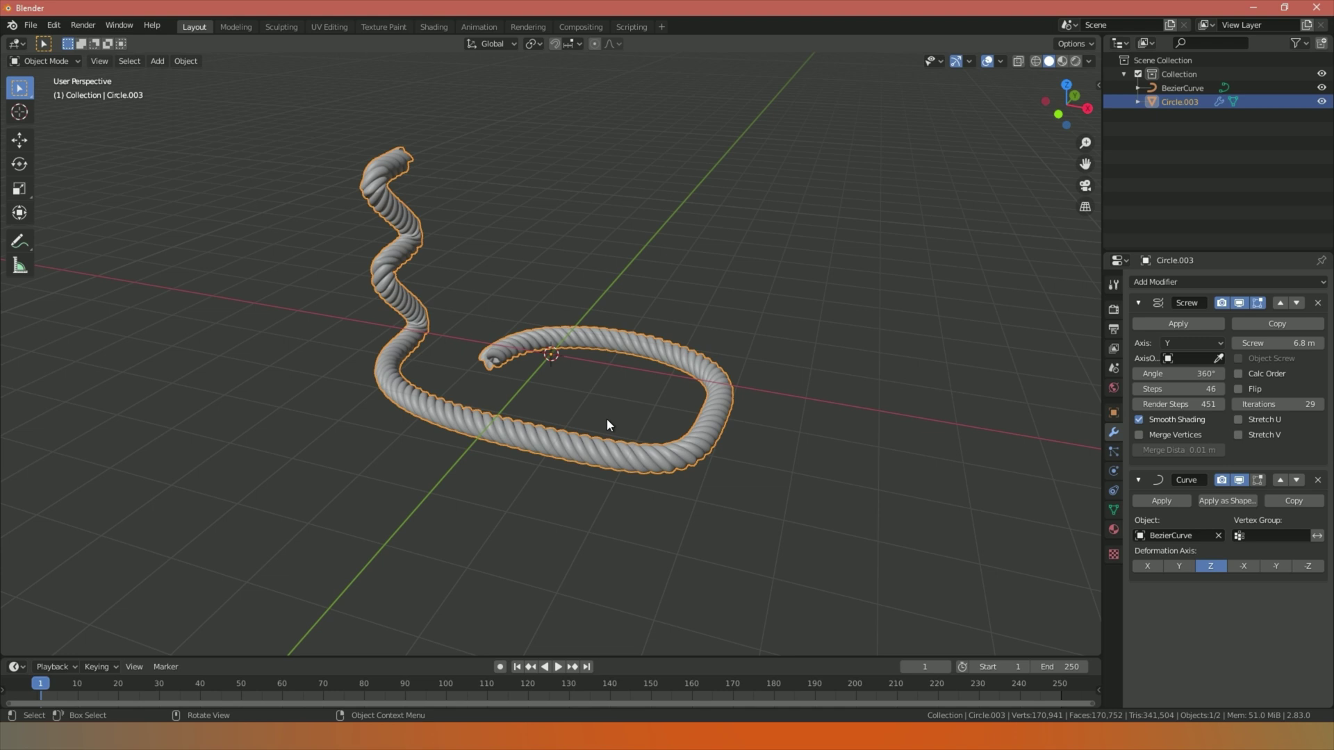
click(563, 368)
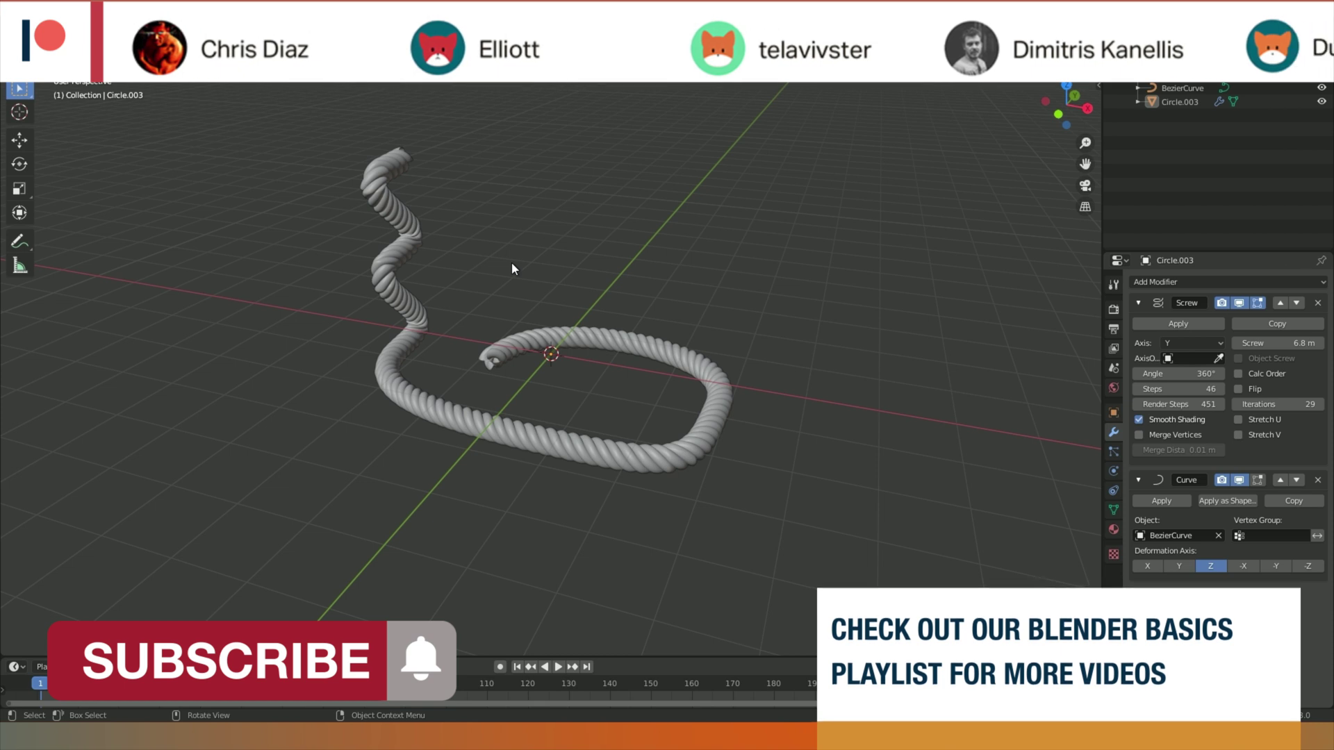
middle_drag(512, 263, 551, 294)
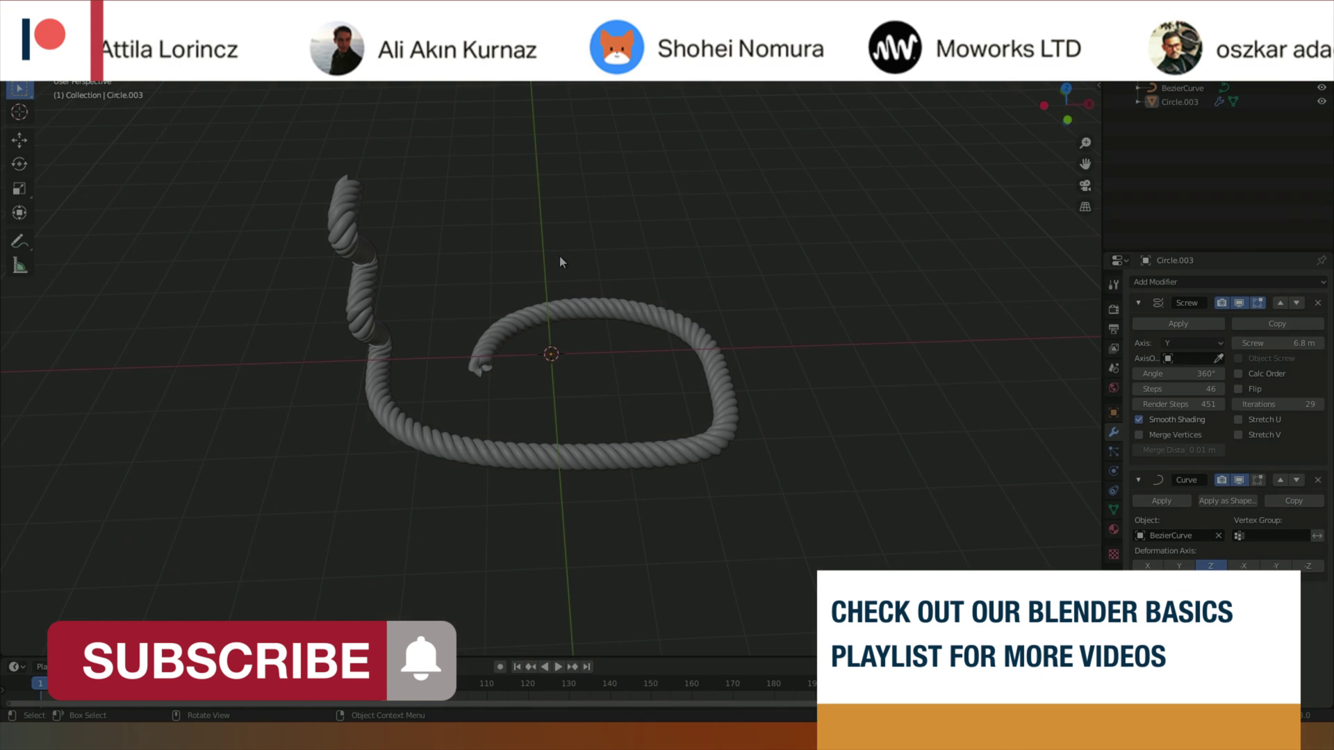